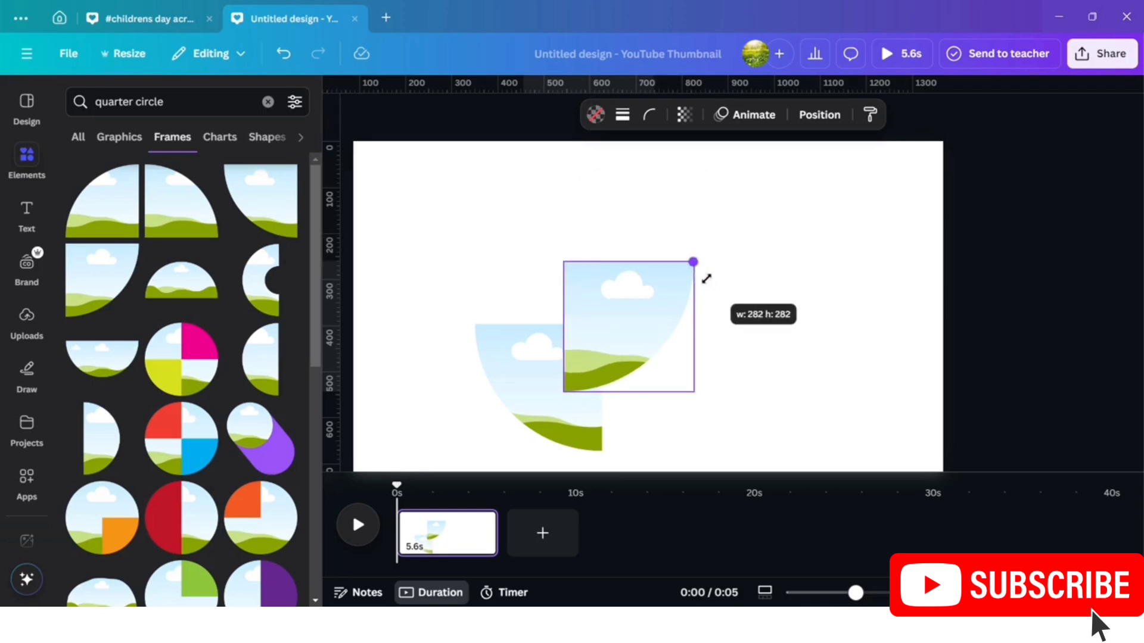
Place the loose quarter-circle frame beside the lower-left quarter and shrink it slightly to match that quarter's size.
left_click_drag(643, 341, 690, 395)
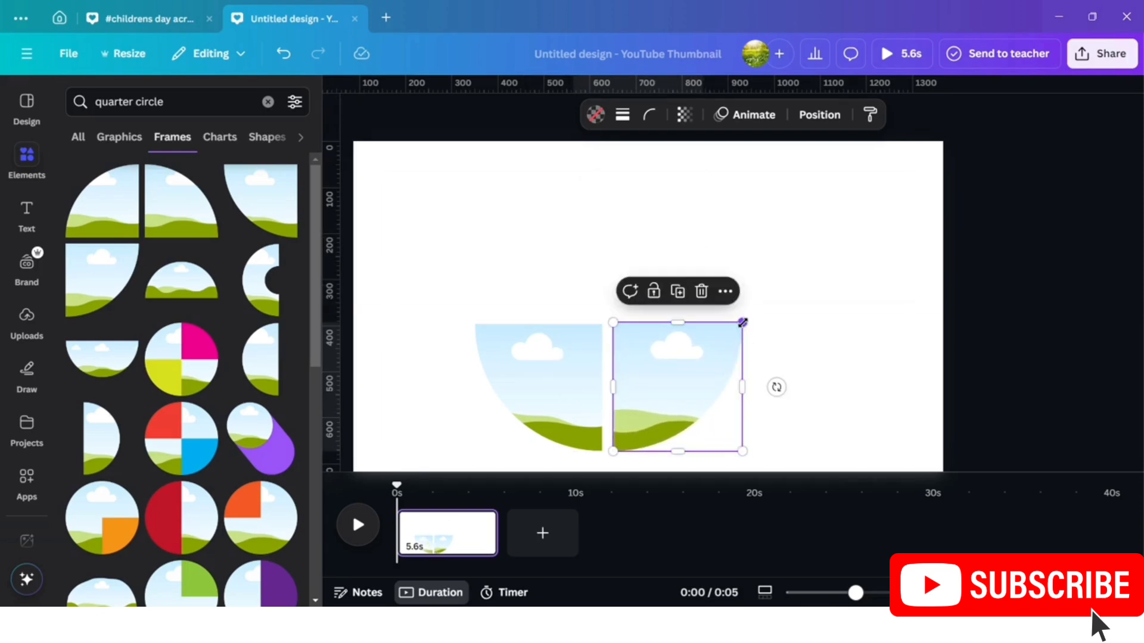
left_click_drag(741, 323, 739, 325)
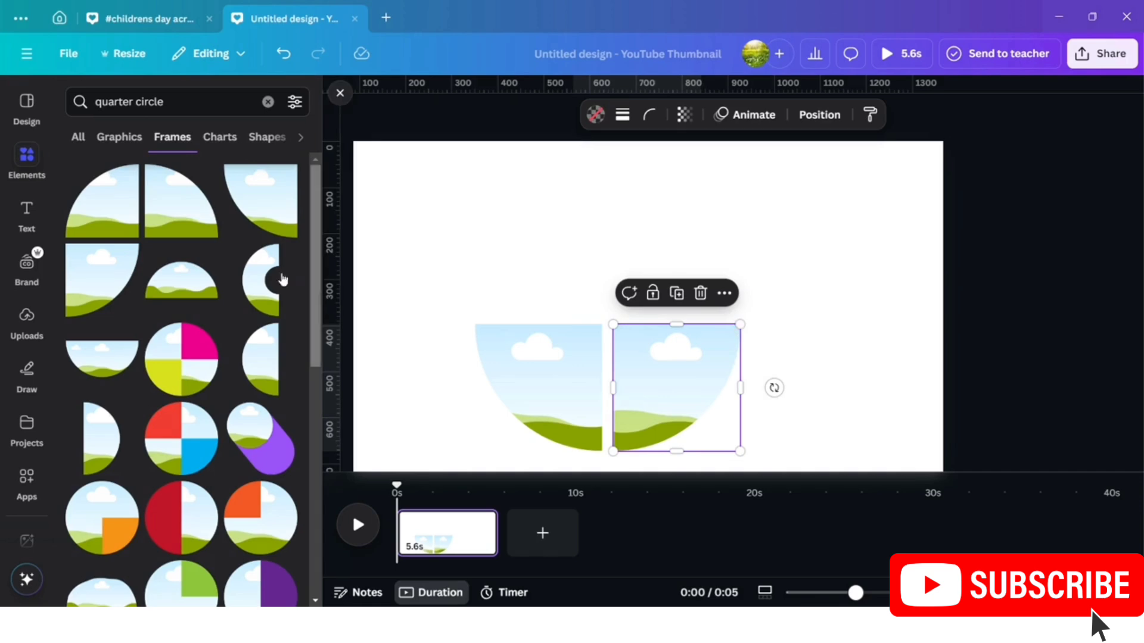
Add the upper-left quarter-circle frame, shrink it to the lower-left quarter's width and align it directly above that quarter.
left_click(102, 220)
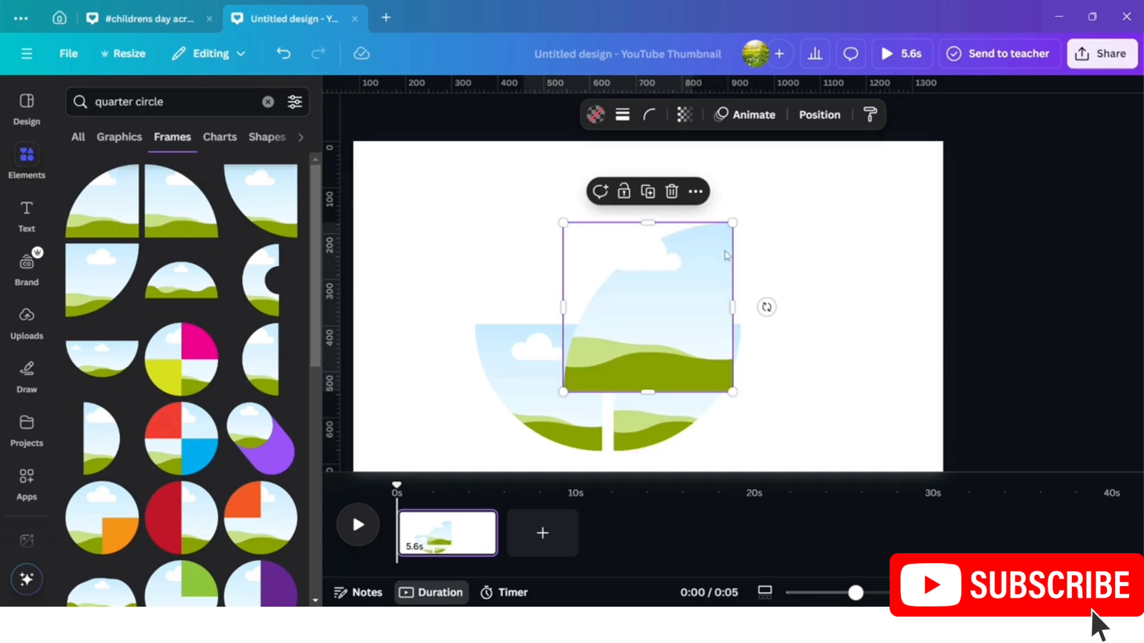
left_click_drag(734, 223, 717, 238)
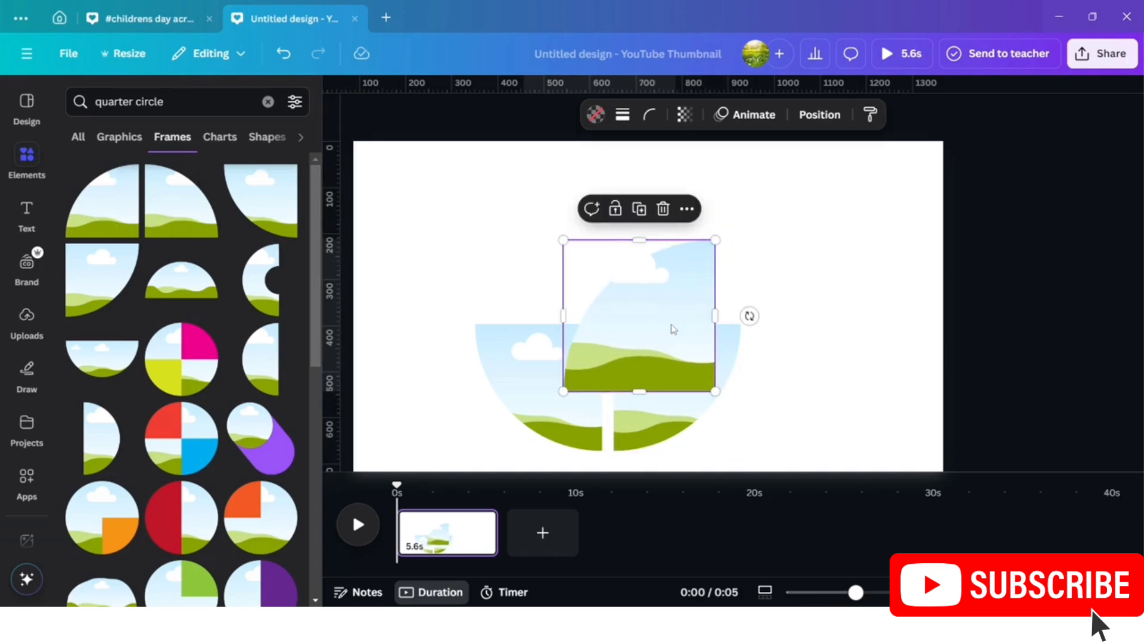
left_click_drag(672, 327, 557, 252)
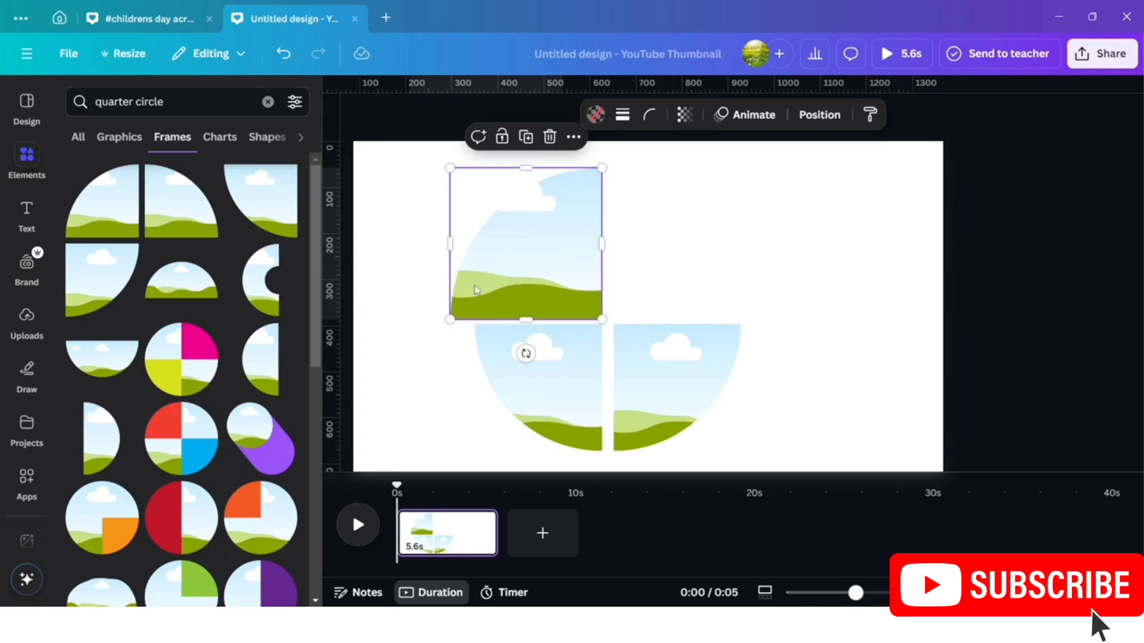
left_click_drag(450, 320, 475, 296)
left_click_drag(548, 258, 546, 279)
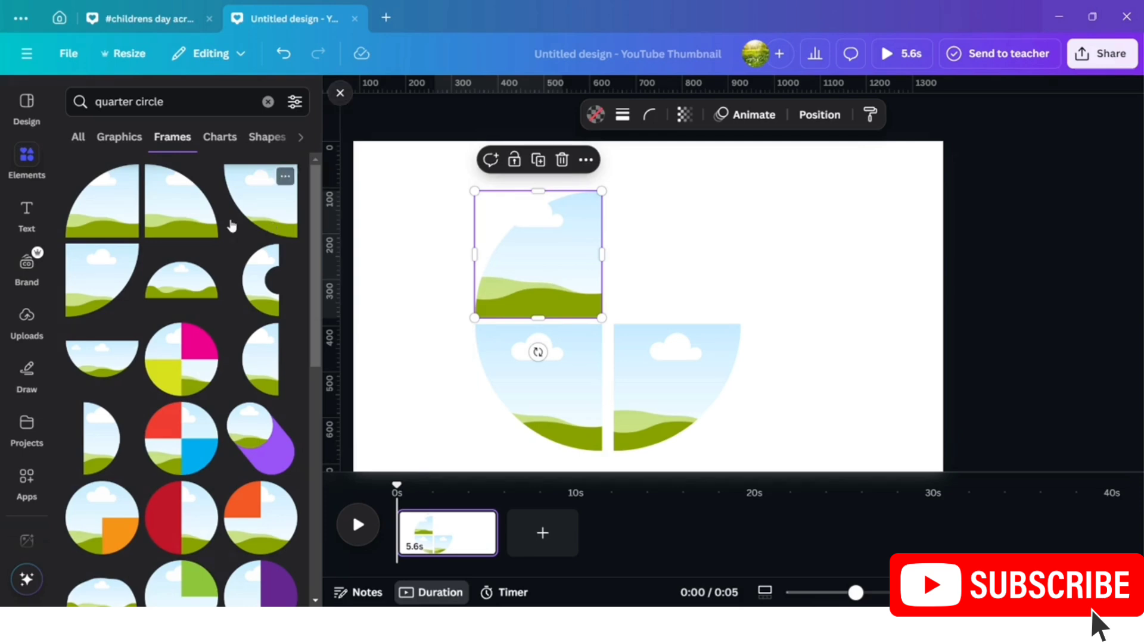
Add the upper-right quarter-circle frame and size it to complete the circle above the lower-right quarter.
left_click(177, 225)
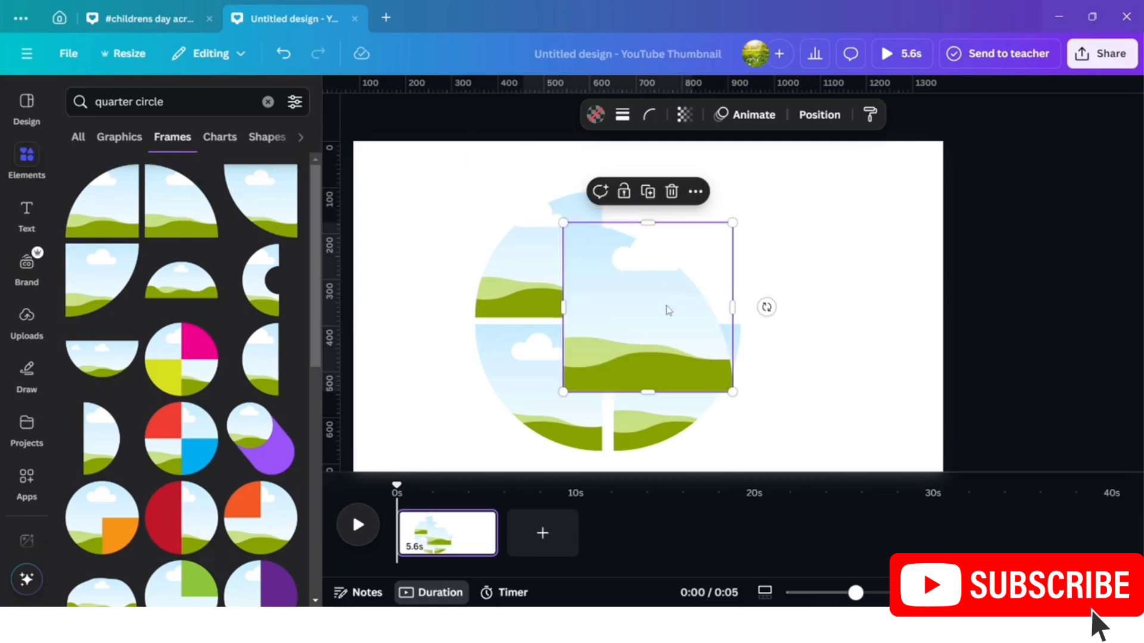
left_click_drag(666, 309, 714, 235)
left_click_drag(783, 149, 745, 197)
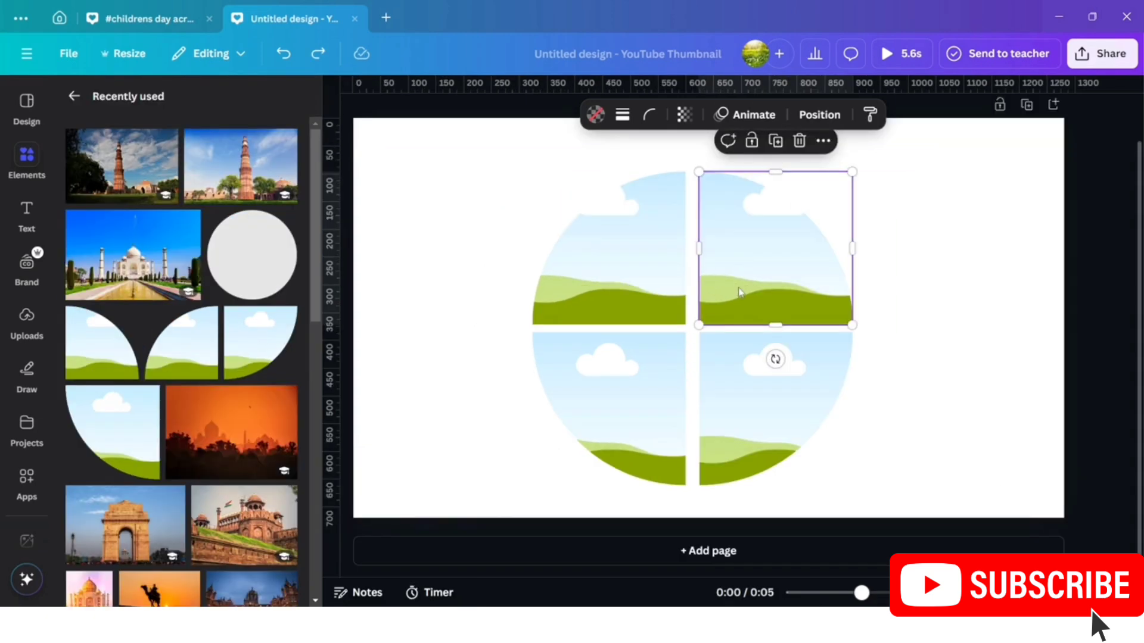
Enlarge the two lower quarter-circle frames slightly, leaving a narrow vertical gap between them.
left_click(700, 328)
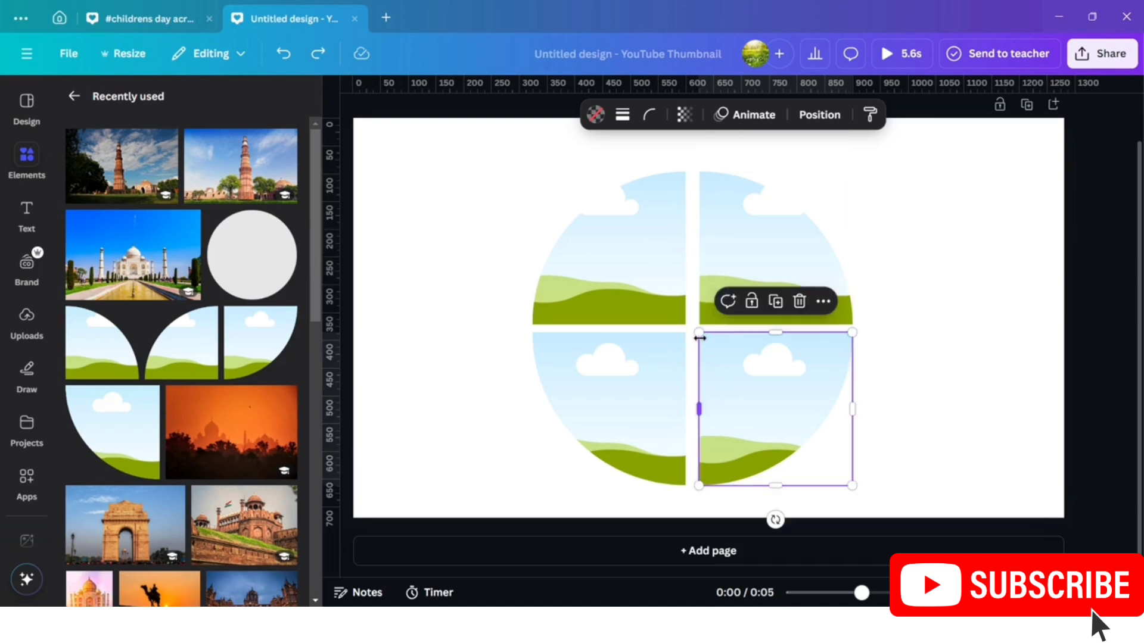
left_click_drag(700, 332, 689, 330)
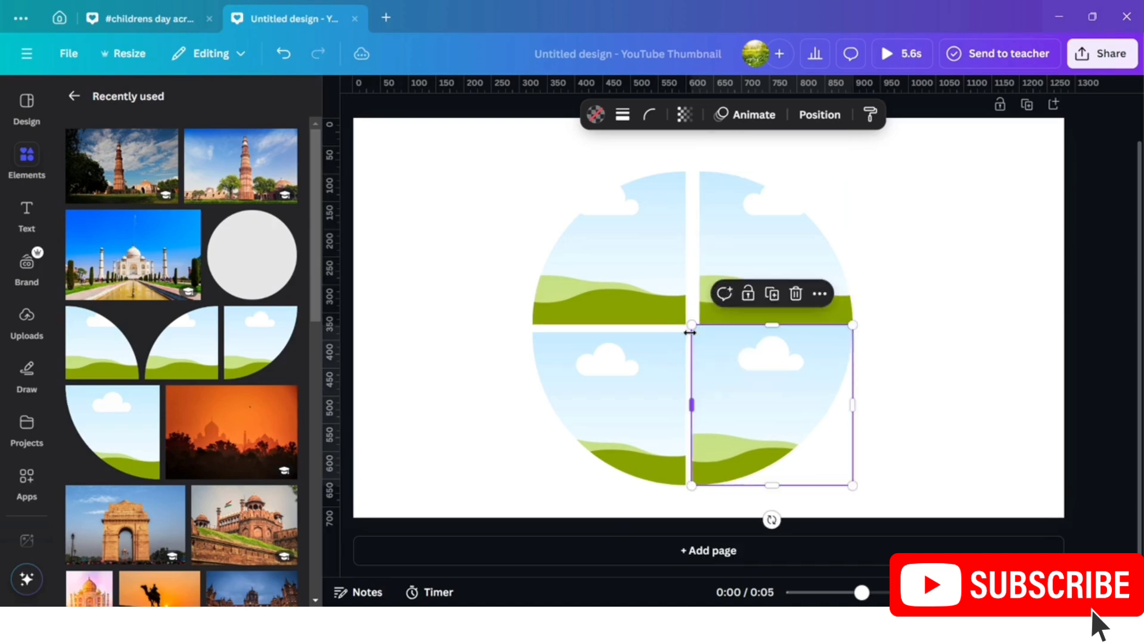
left_click(658, 373)
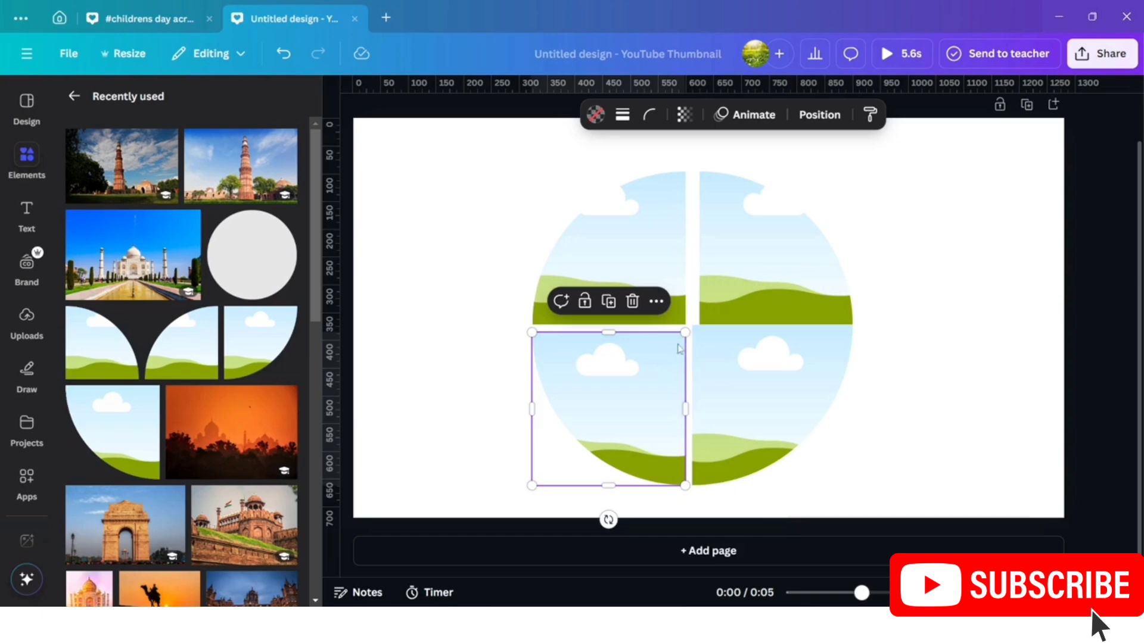
left_click_drag(686, 329, 689, 326)
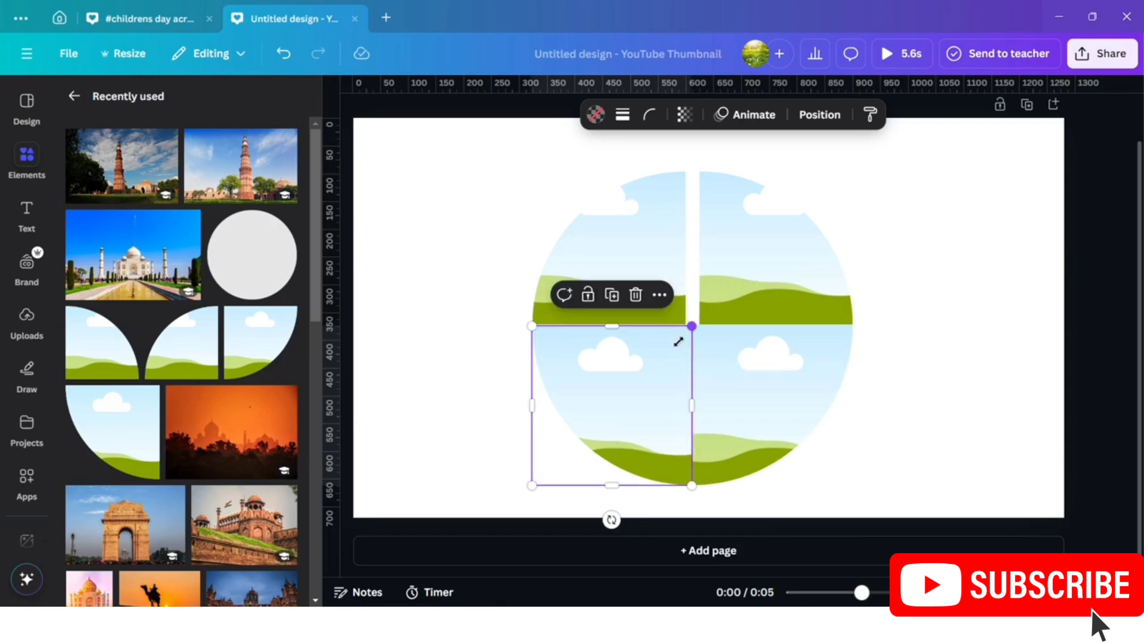
left_click_drag(651, 383, 640, 382)
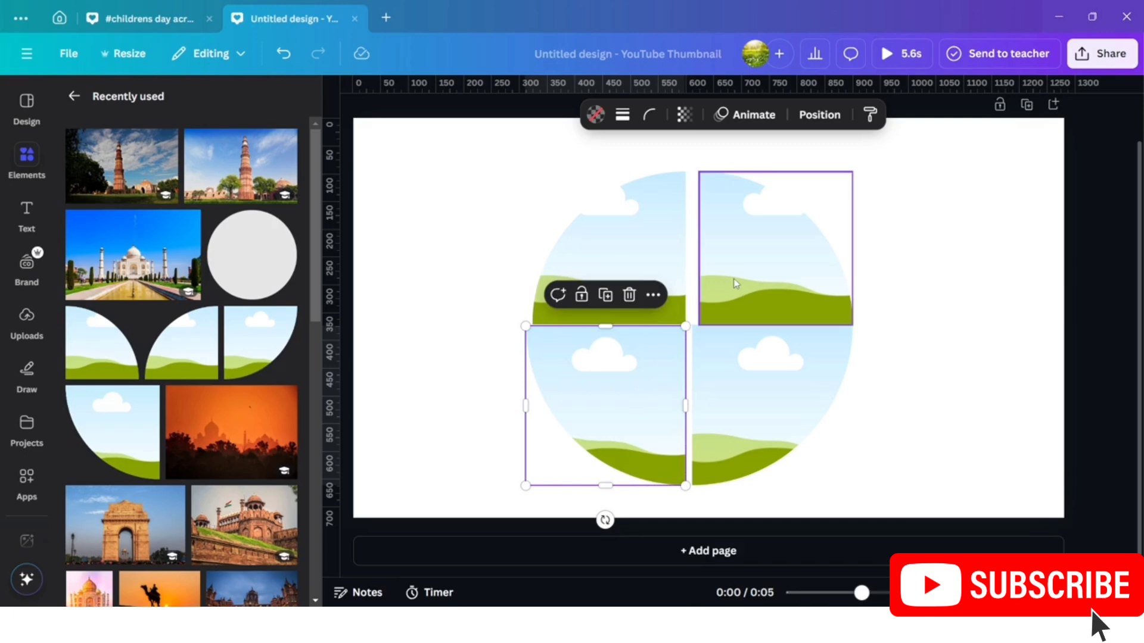
Enlarge the two upper quarter-circle frames slightly and align them with the lower ones, leaving even narrow gaps.
left_click_drag(735, 284, 736, 277)
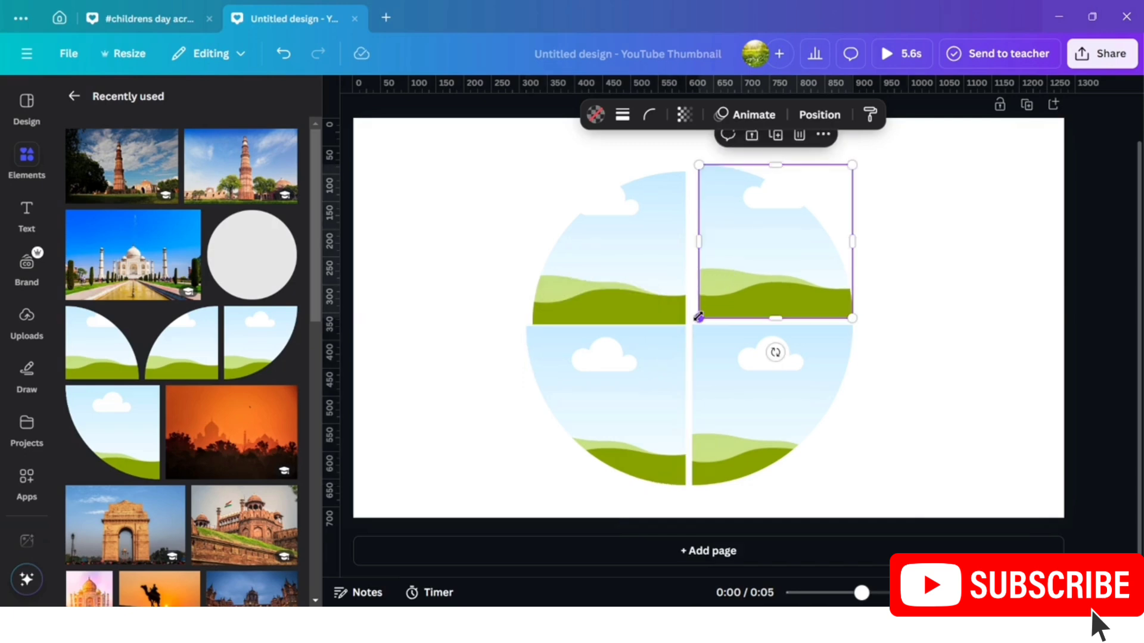
left_click_drag(695, 317, 689, 325)
left_click(650, 304)
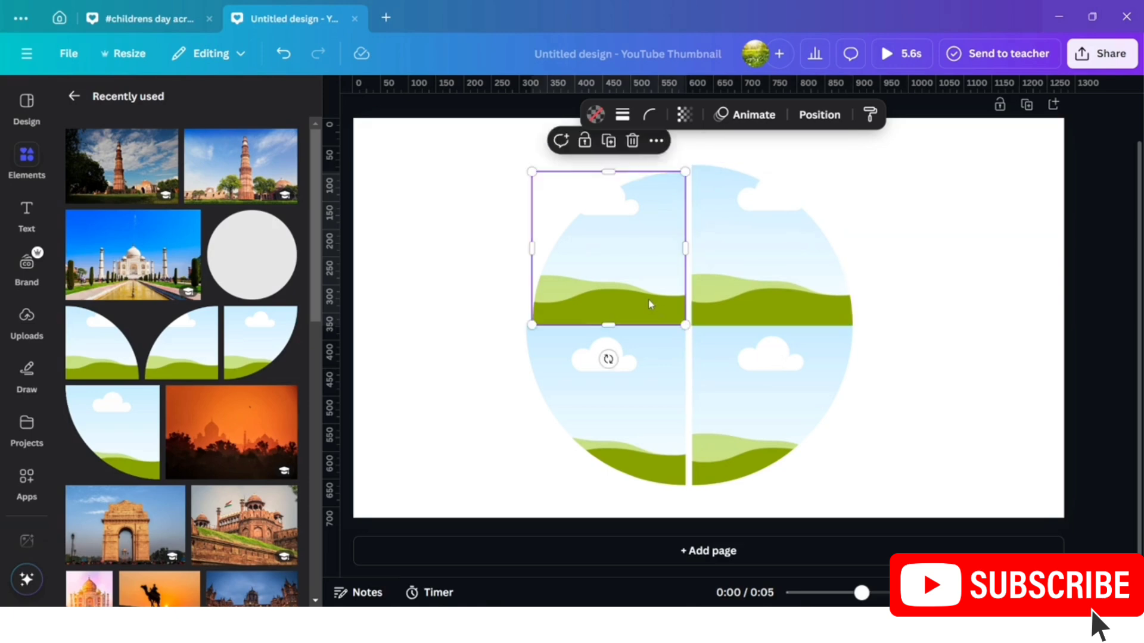
left_click_drag(645, 290, 645, 276)
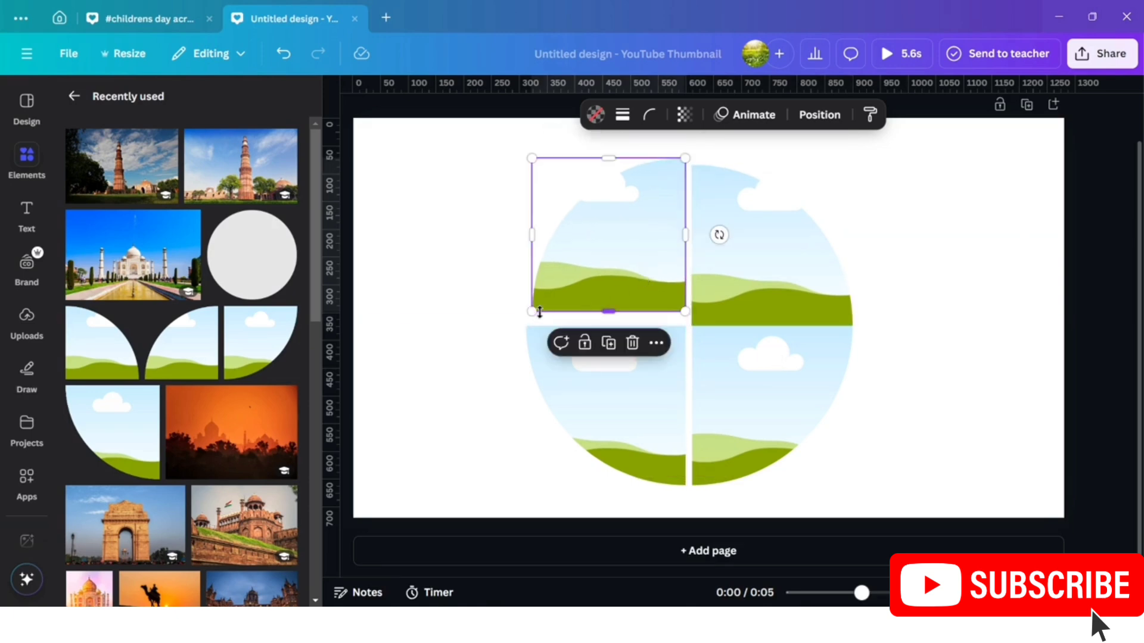
left_click_drag(531, 311, 526, 321)
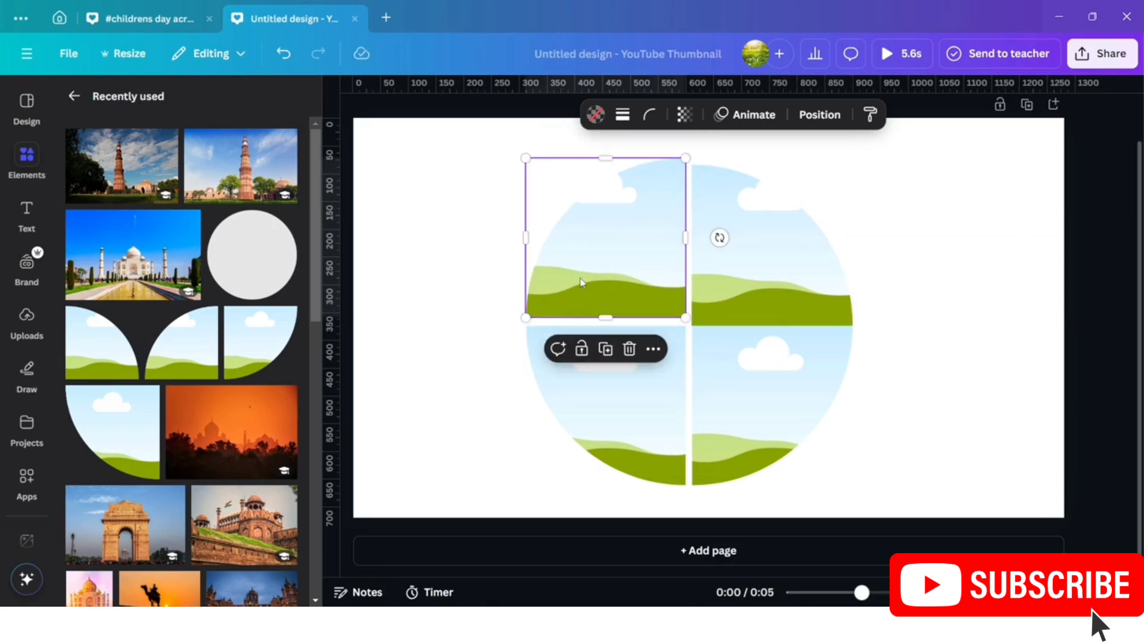
left_click_drag(580, 276, 580, 279)
left_click(732, 277)
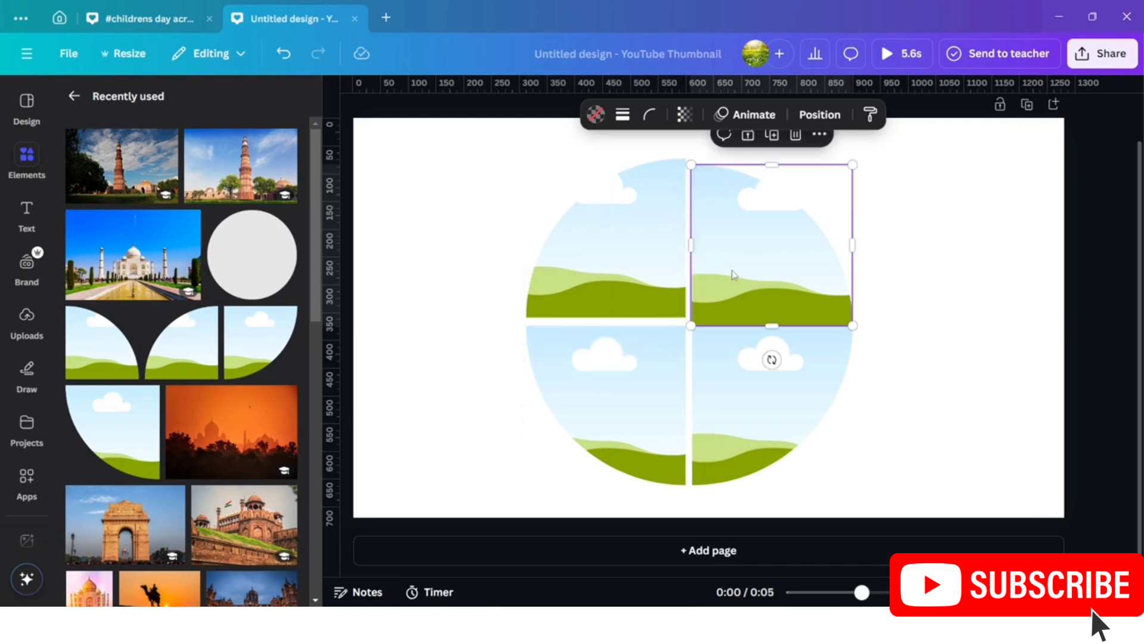
left_click_drag(732, 275, 732, 266)
left_click(952, 423)
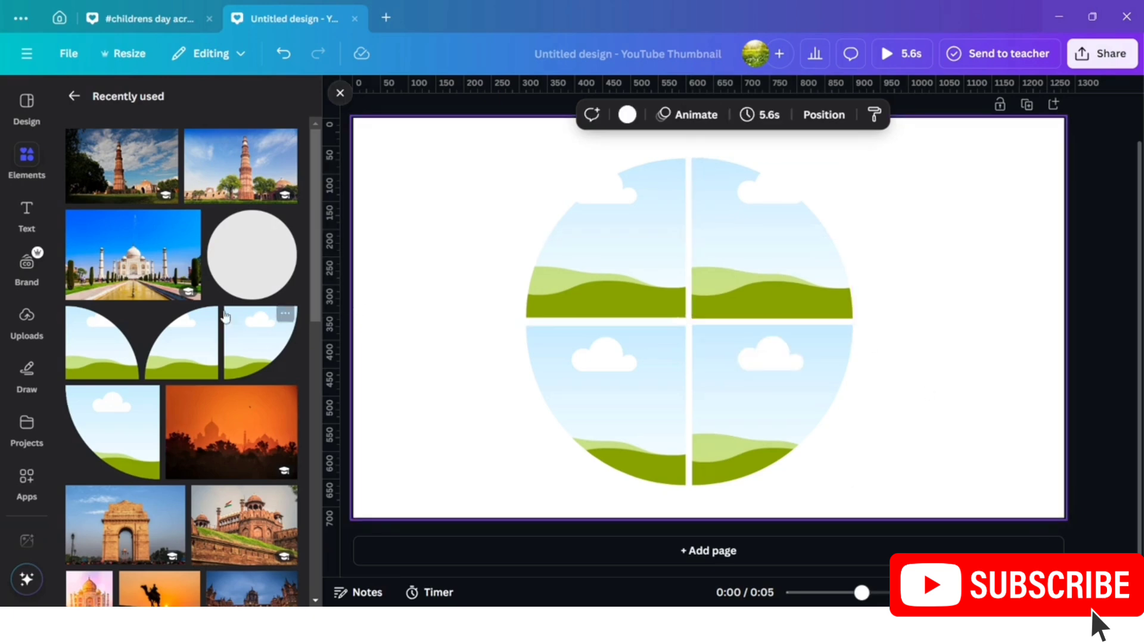
Add a circle shape over the quarter-circle frames and colour it white (#ffffff).
left_click(236, 263)
double_click(664, 327)
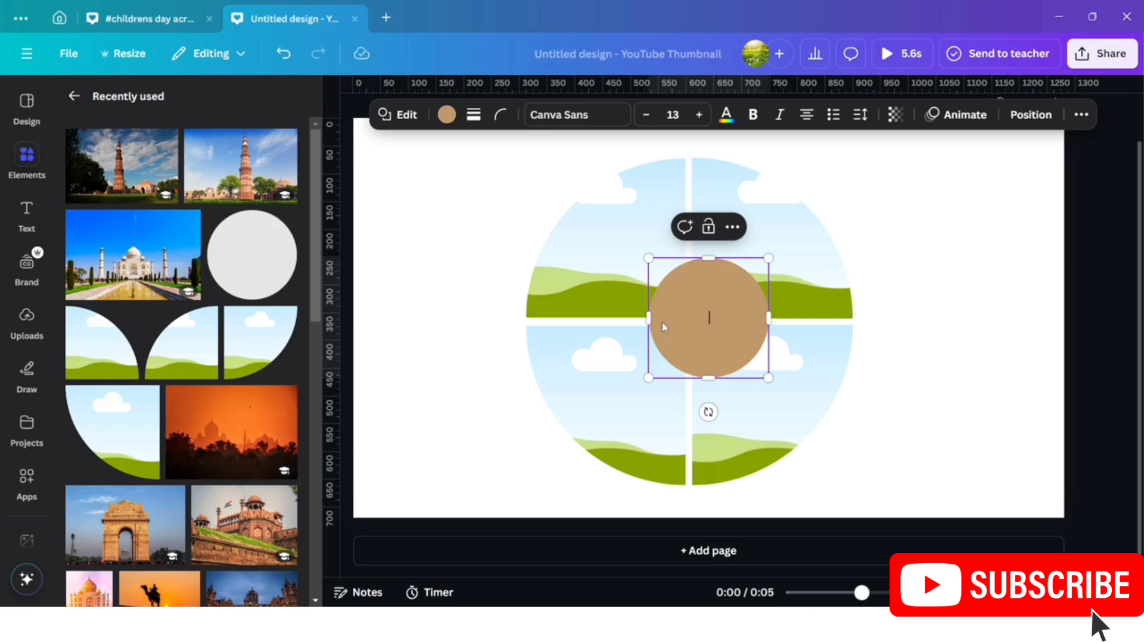
left_click(446, 114)
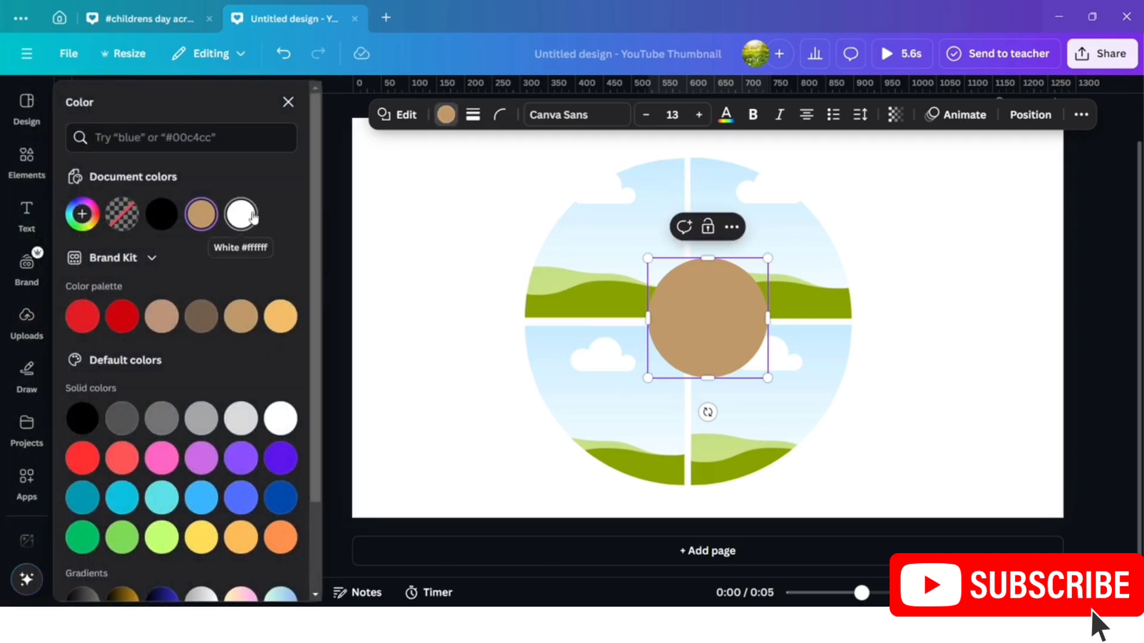
left_click(241, 214)
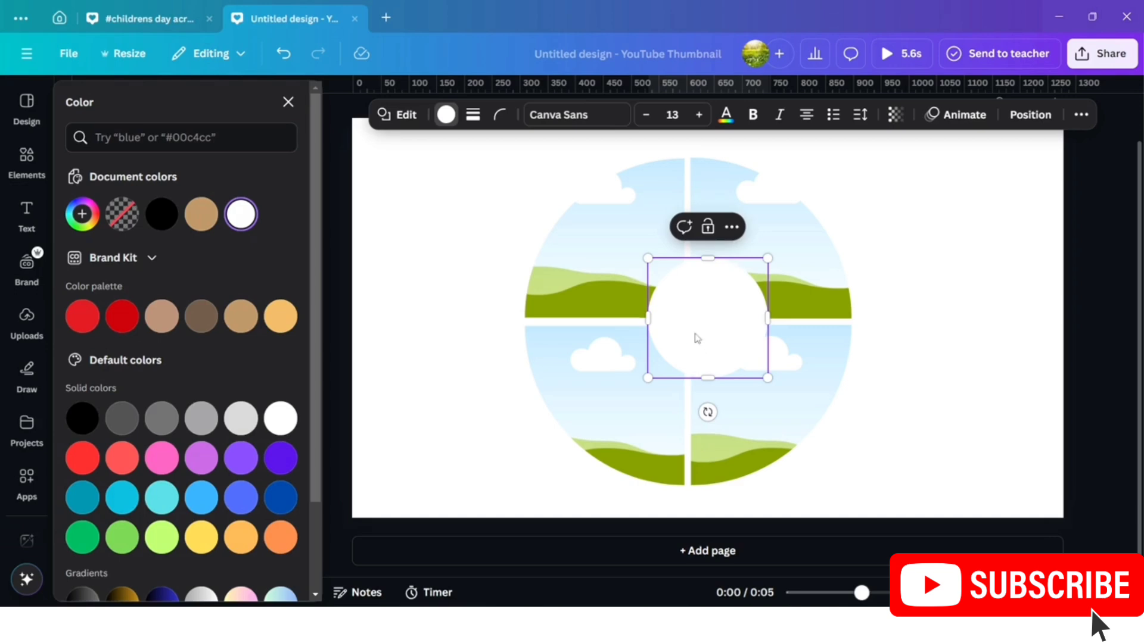
Enlarge the white circle slightly and centre it where the four quarter-circle frames meet.
left_click_drag(696, 339, 673, 338)
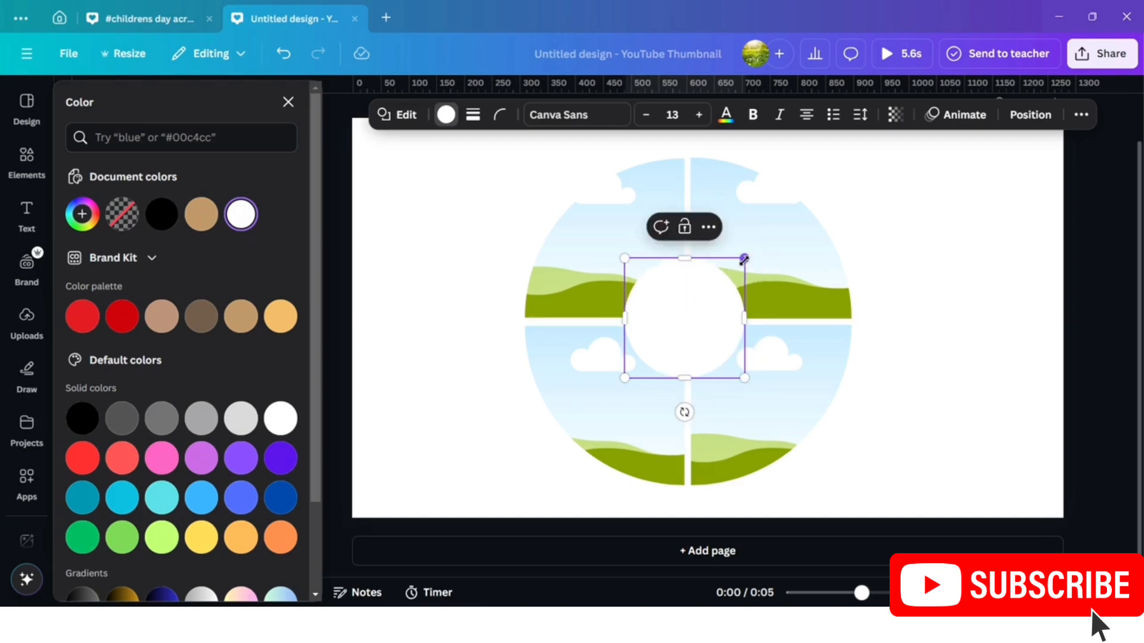
left_click_drag(743, 259, 758, 244)
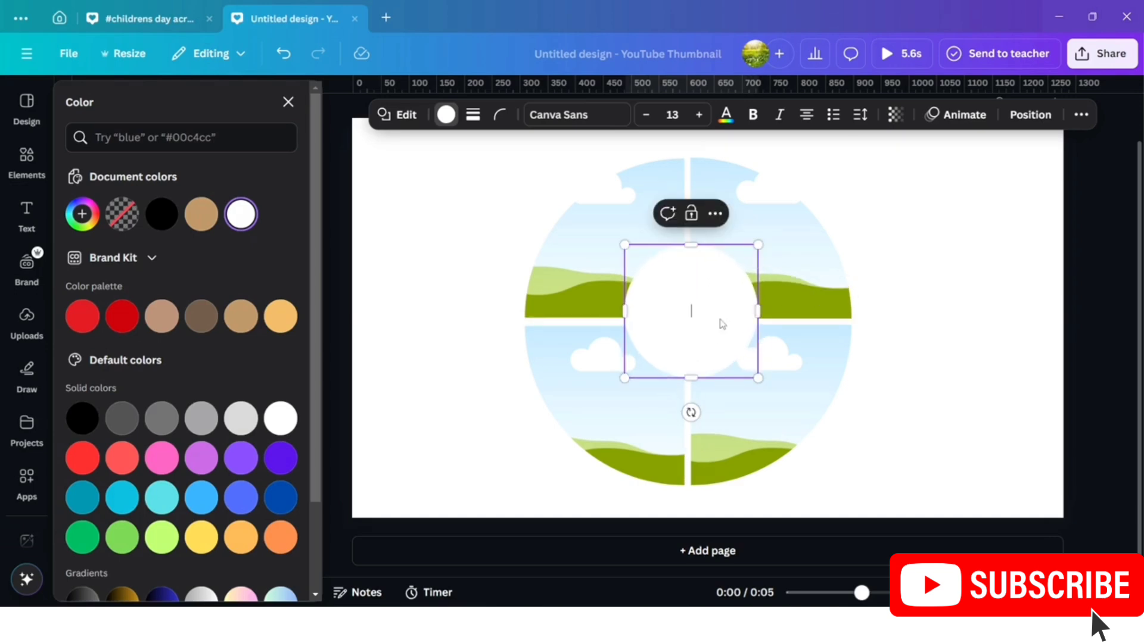
left_click(866, 345)
left_click_drag(716, 325, 719, 333)
left_click(494, 344)
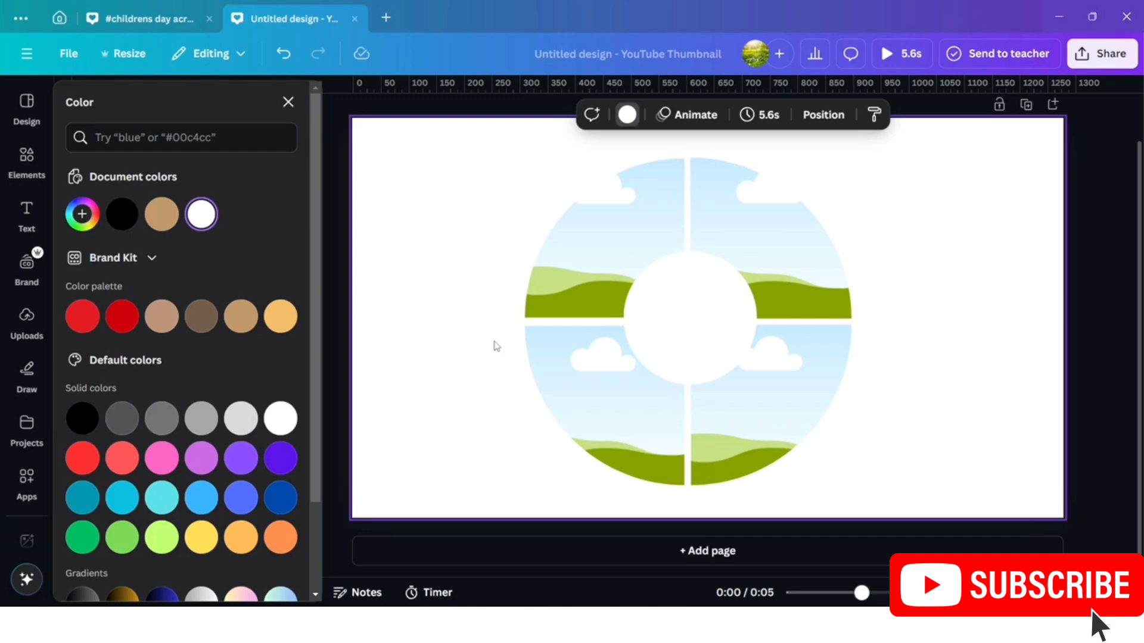
Group the four frames with the white circle, then enlarge the group to nearly the page height and centre it.
left_click_drag(515, 174, 850, 484)
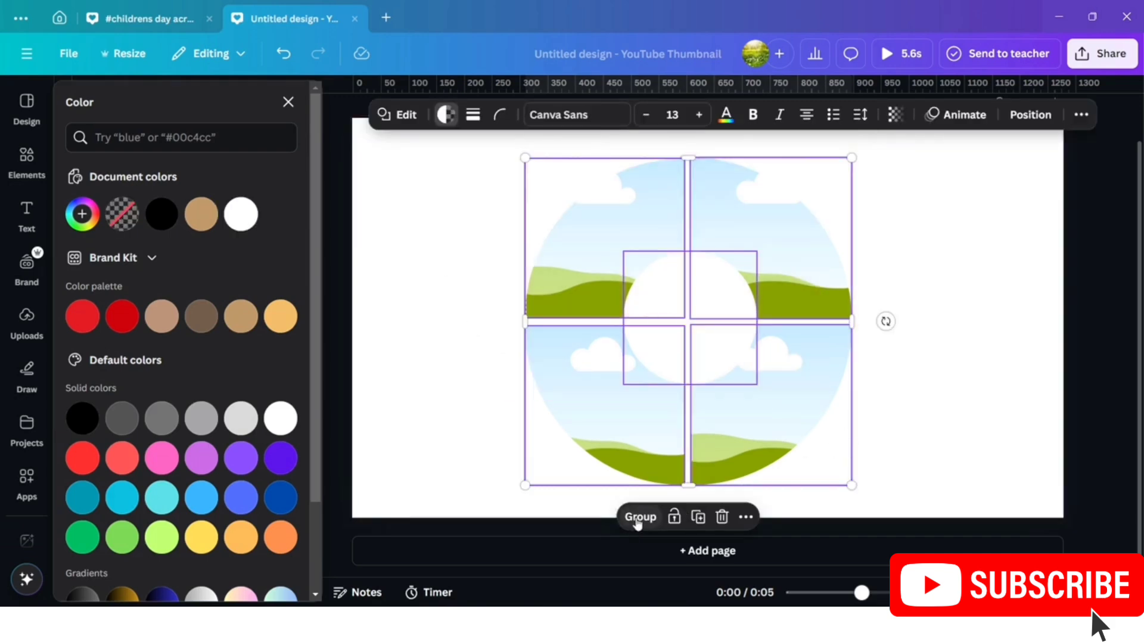
left_click(636, 517)
left_click(673, 385)
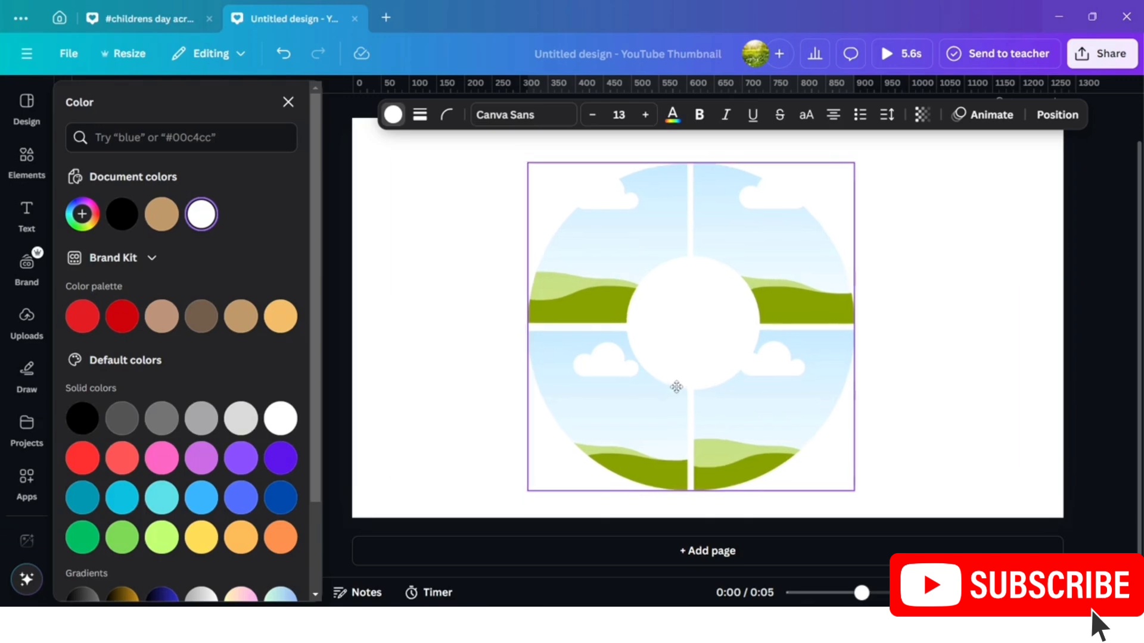
left_click_drag(854, 489, 881, 510)
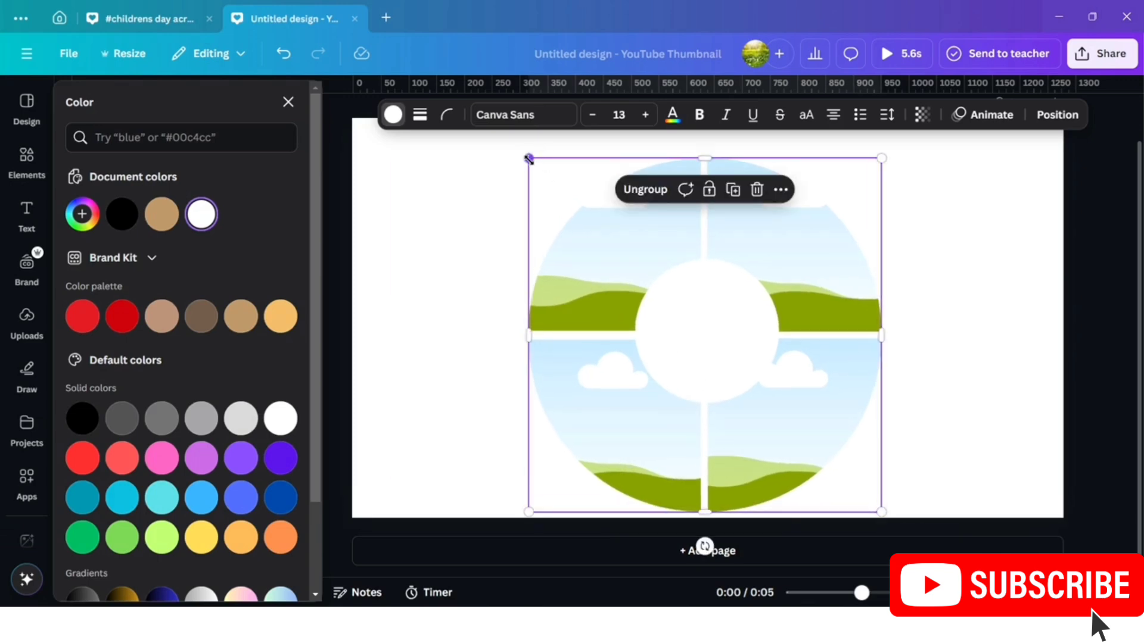
left_click_drag(527, 158, 510, 145)
left_click_drag(700, 348, 691, 342)
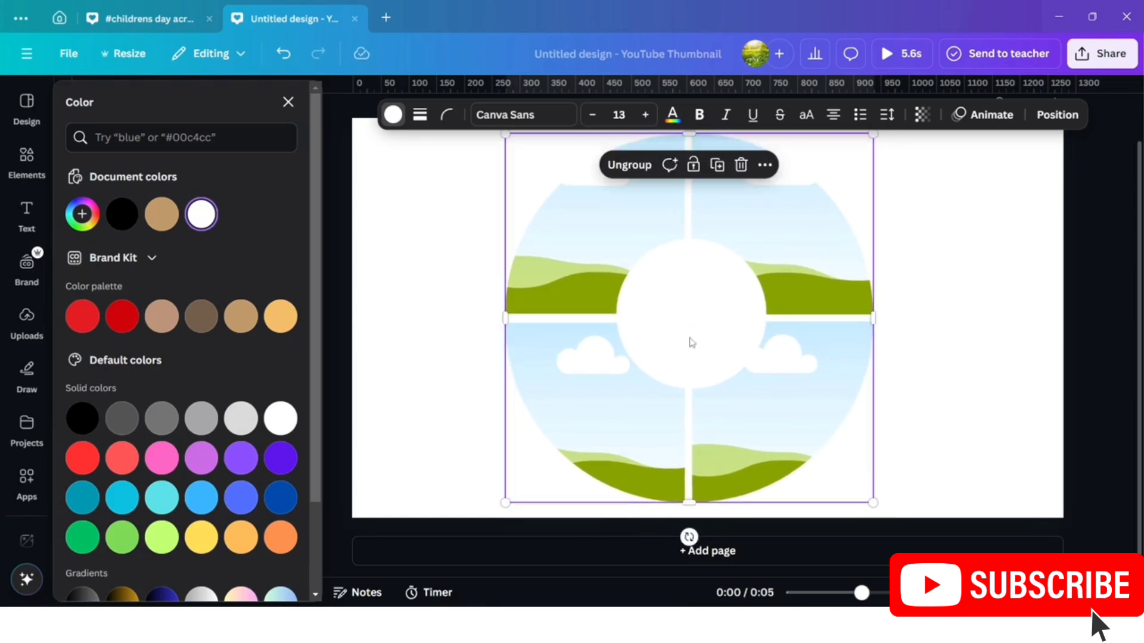
left_click(471, 333)
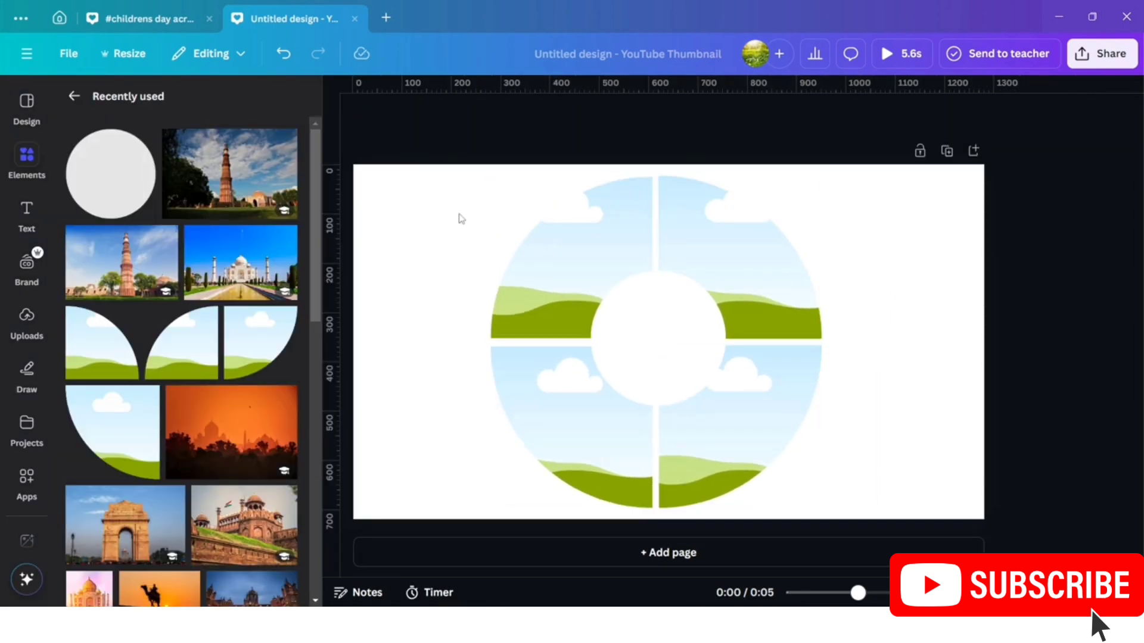
Rotate the four quarter-circle frames and the white circle together about 45 degrees clockwise.
left_click_drag(462, 219, 747, 503)
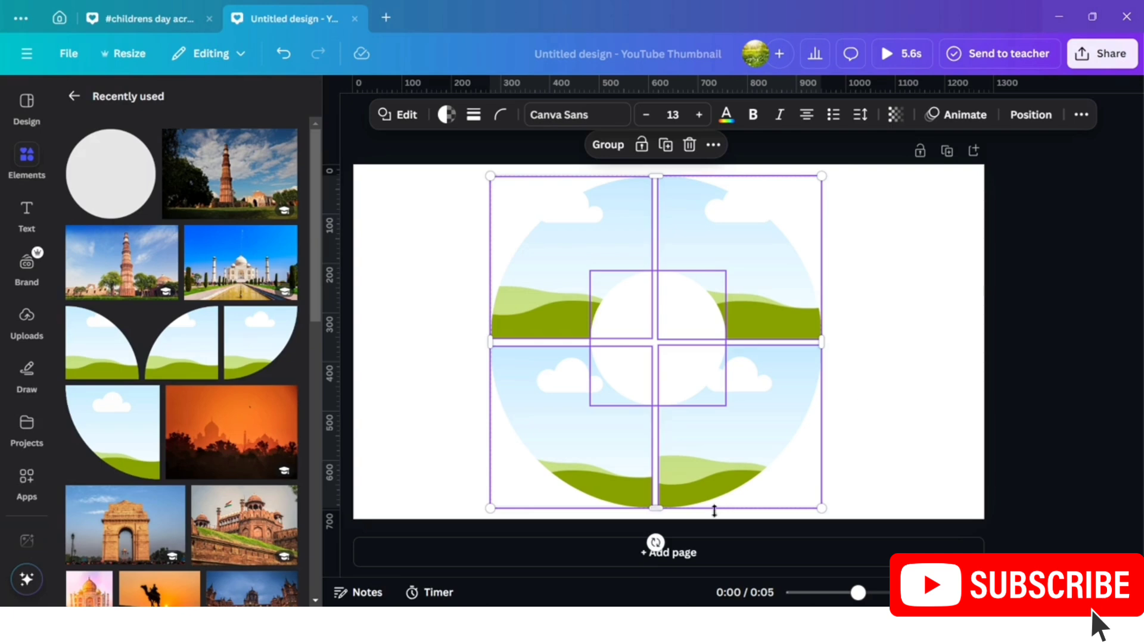
left_click_drag(656, 542, 542, 456)
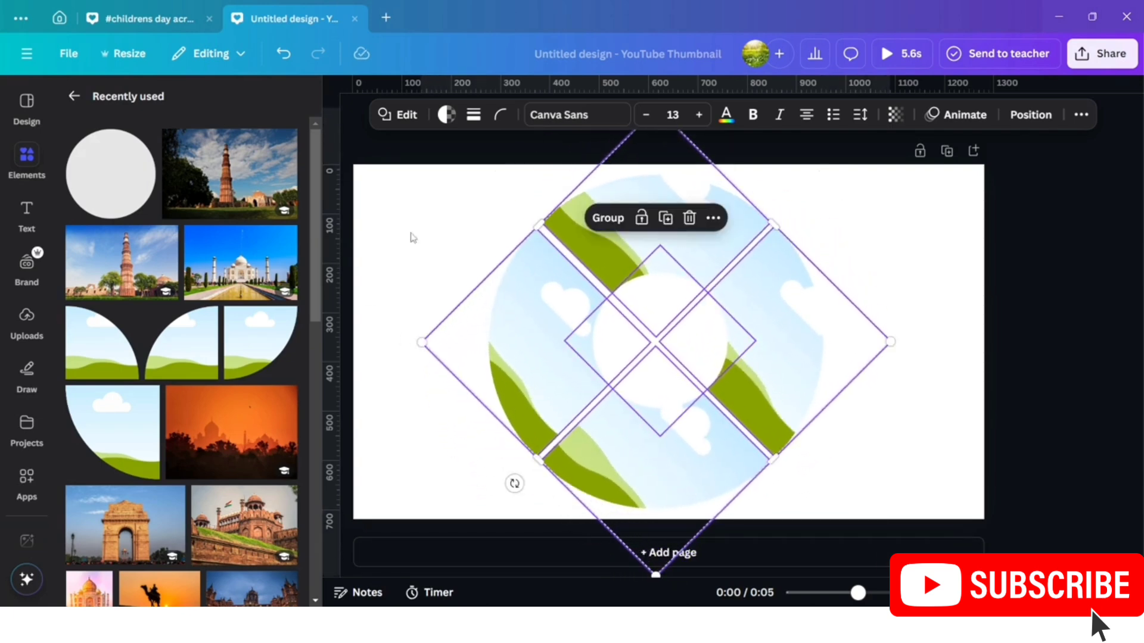
left_click(448, 240)
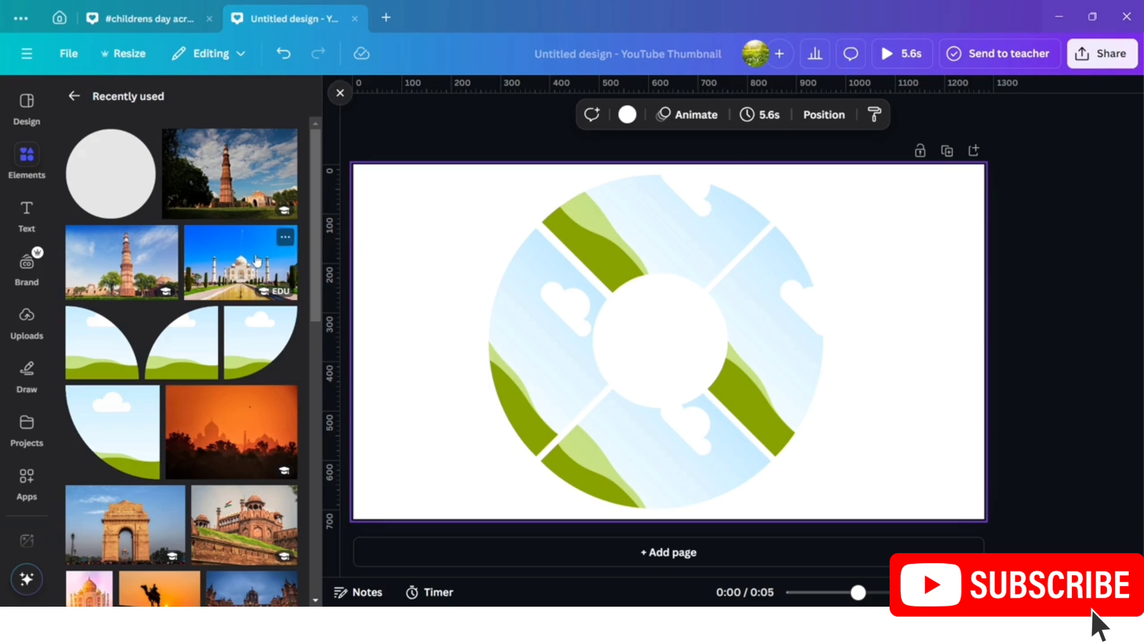
Place the Taj Mahal photo in the lowest quarter-circle frame and rotate it to -45 degrees inside the frame so it stands upright.
left_click(278, 239)
left_click_drag(657, 365, 649, 438)
double_click(649, 439)
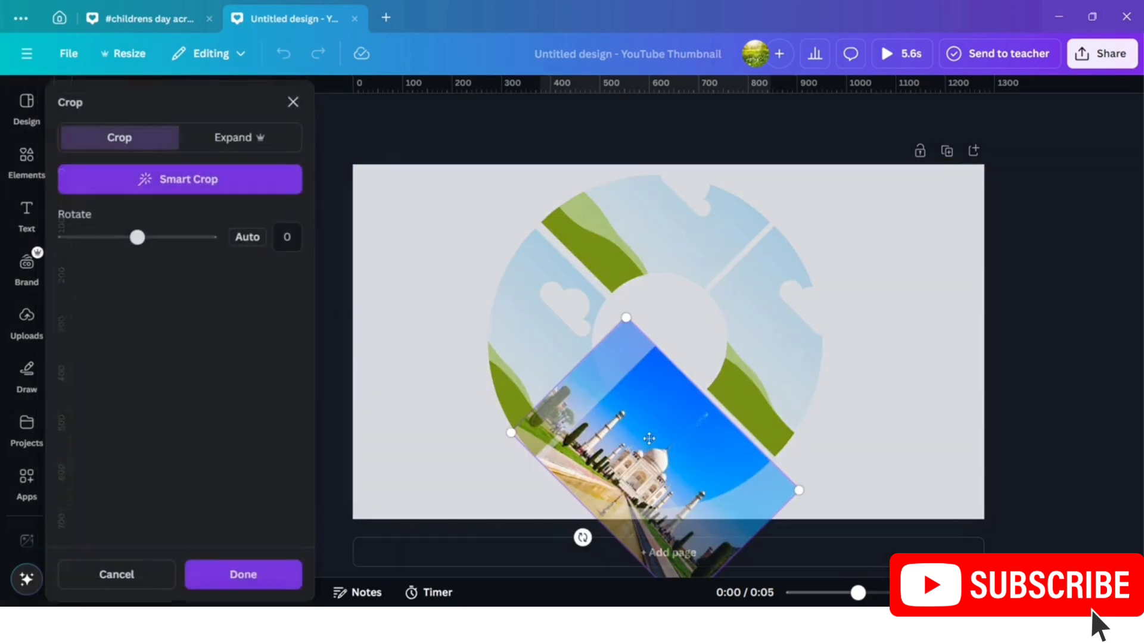
left_click_drag(582, 538, 653, 530)
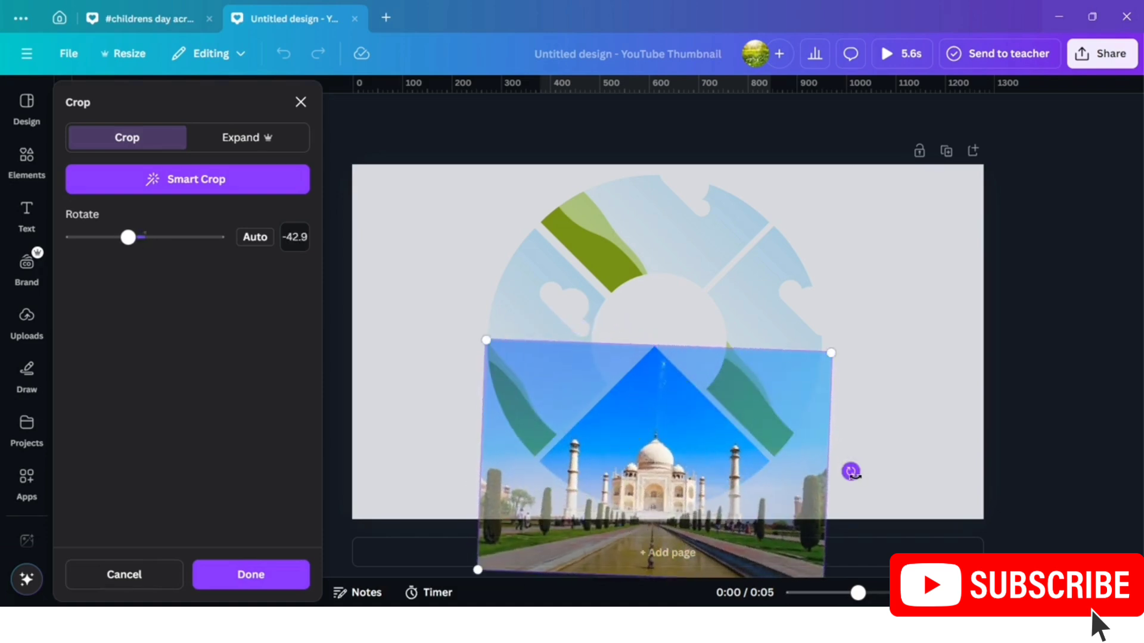
left_click_drag(852, 474, 856, 469)
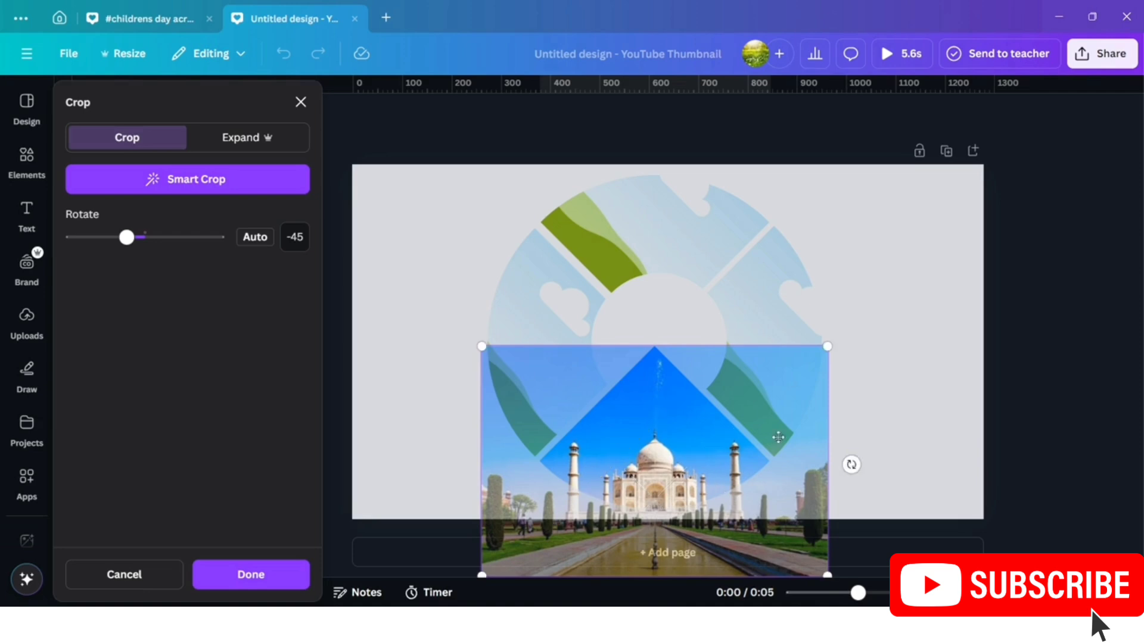
Shrink the Taj Mahal photo within its frame, position the monument in the visible segment and apply the crop.
left_click_drag(826, 346, 847, 333)
left_click_drag(679, 455, 678, 430)
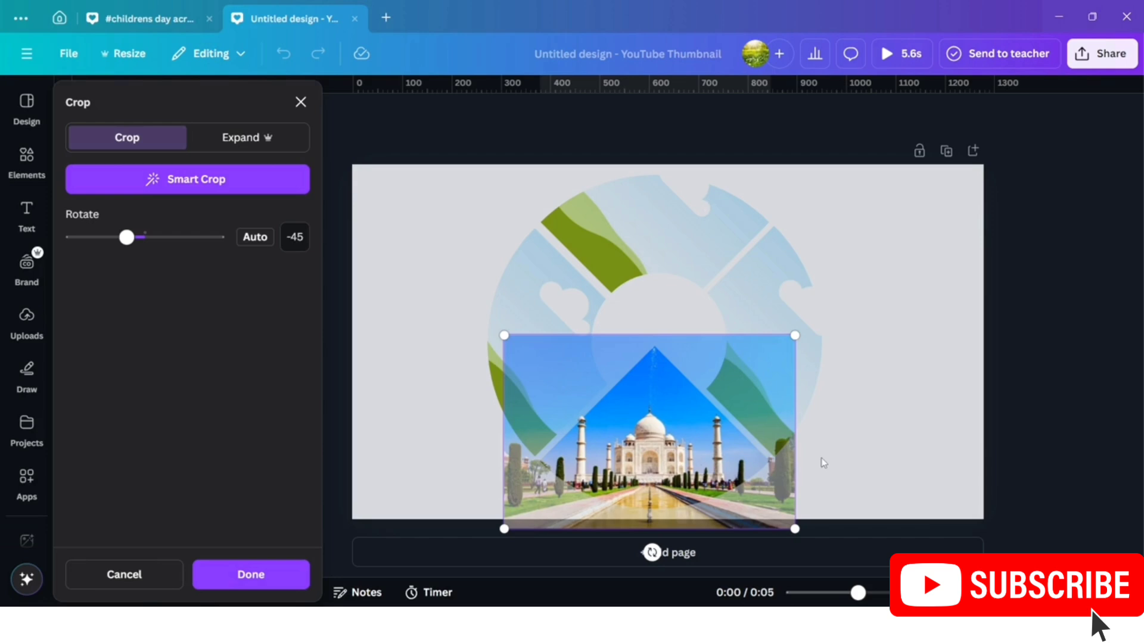
left_click(823, 463)
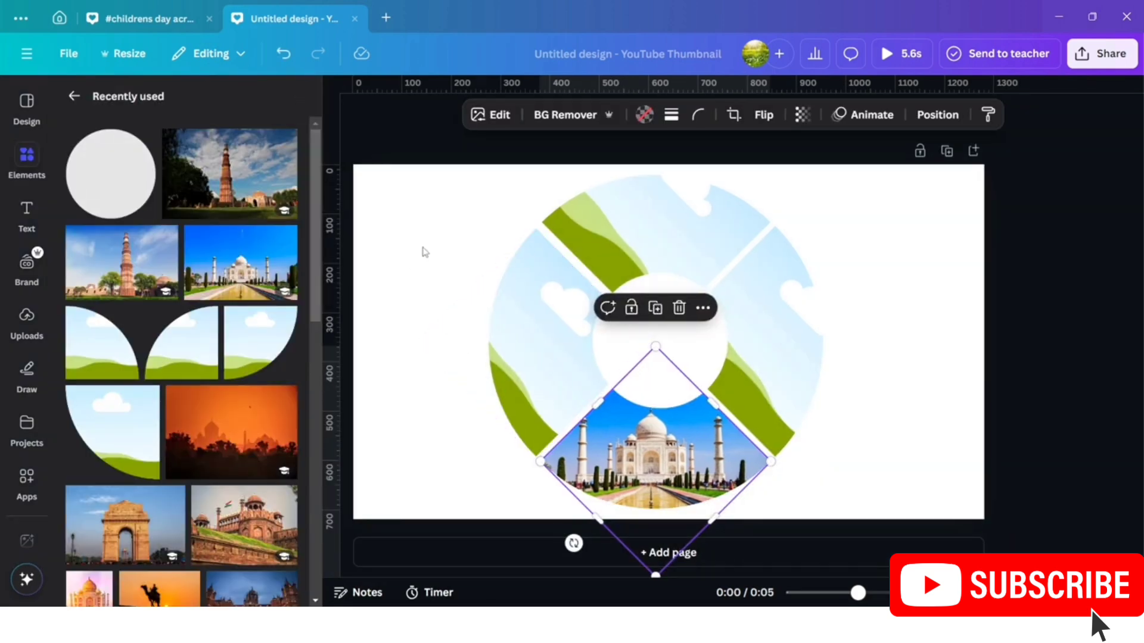
Rotate all four frames and the white circle together 90 degrees clockwise so an empty frame sits at the bottom.
left_click_drag(423, 246, 797, 457)
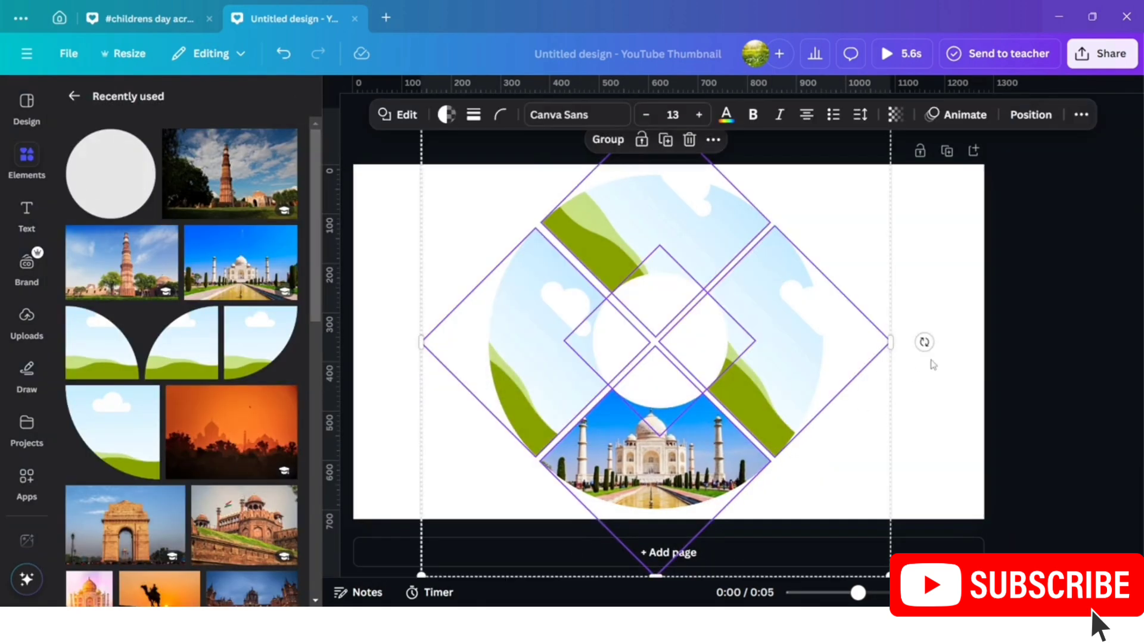
left_click_drag(923, 342, 656, 492)
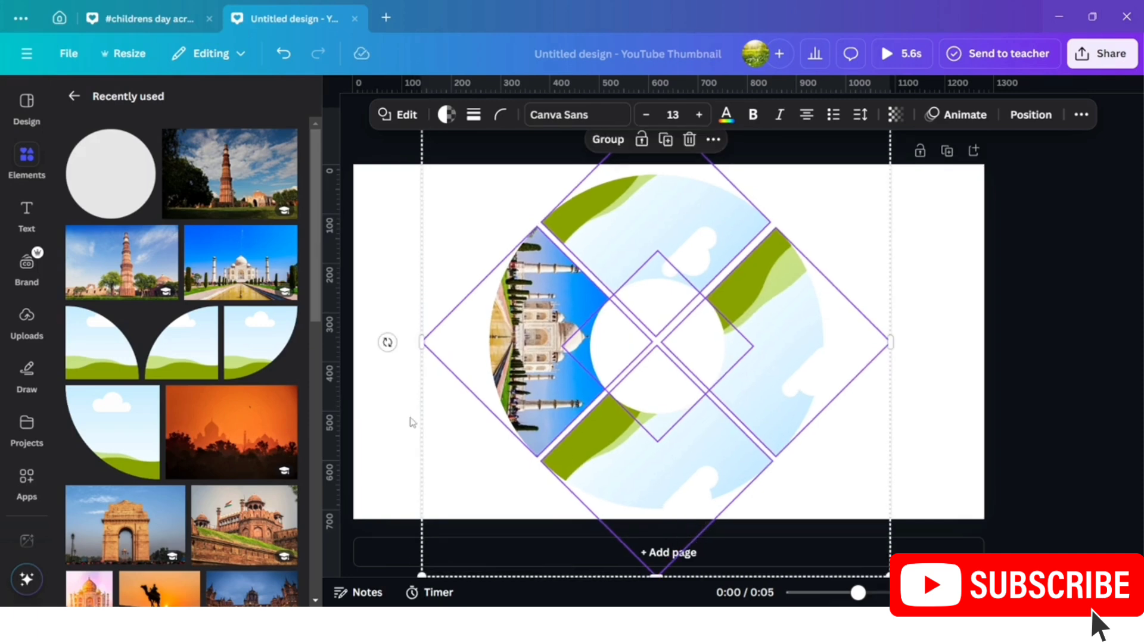
left_click(411, 422)
Fill the lowest frame with the Qutub Minar photo with dark trees, rotate it to -135 degrees and centre the tower in the segment.
left_click(261, 184)
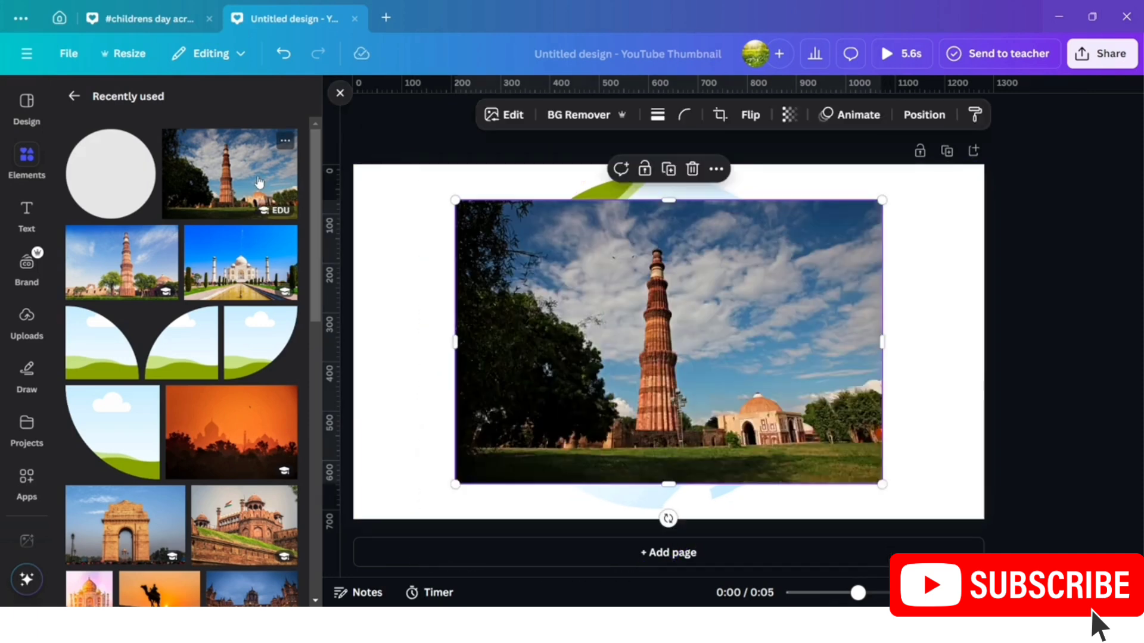
left_click_drag(666, 356, 660, 464)
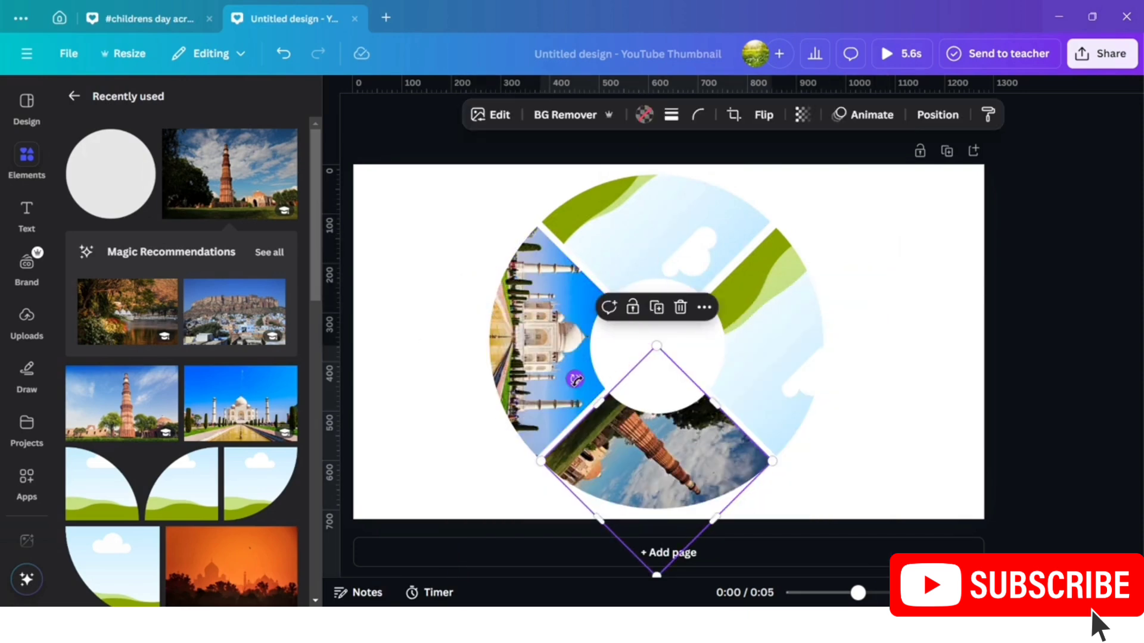
double_click(625, 438)
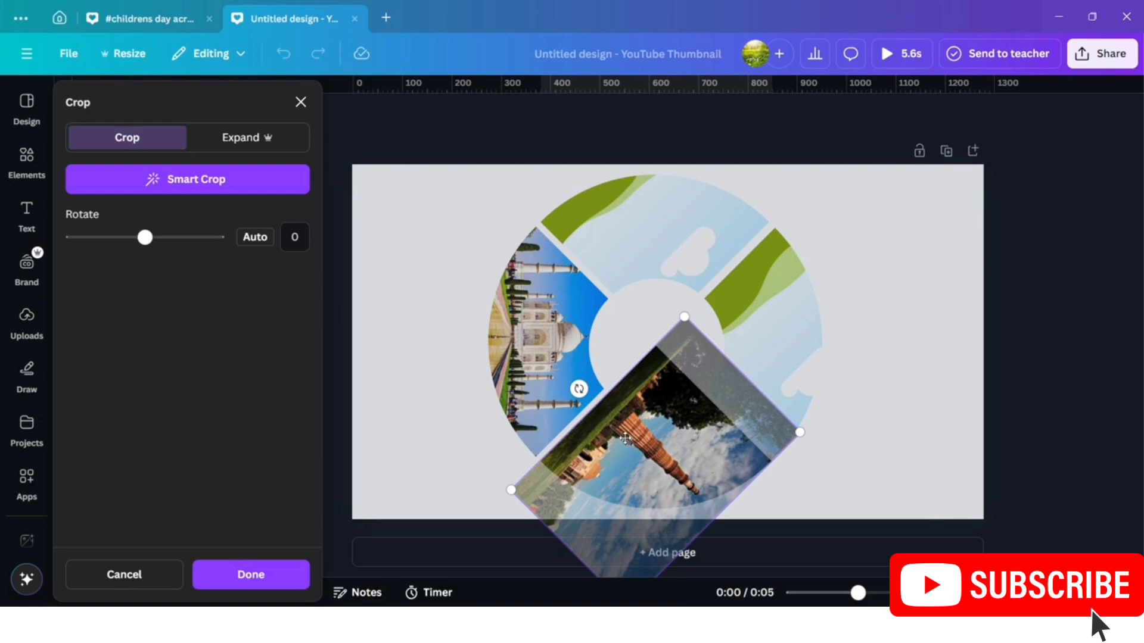
left_click_drag(579, 388, 668, 502)
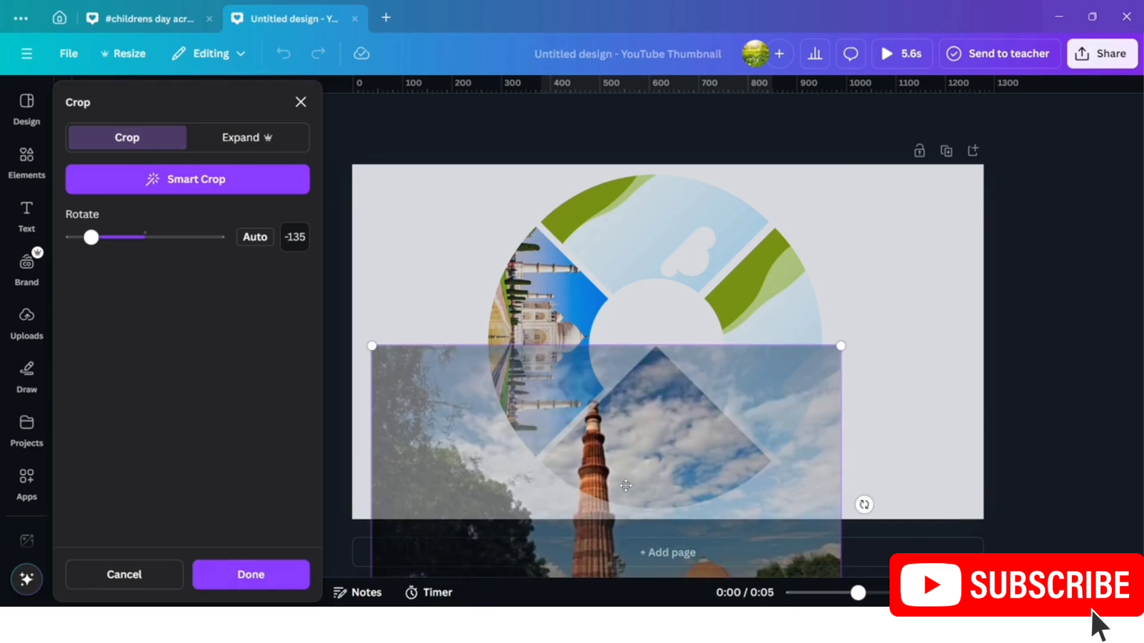
left_click_drag(627, 488, 694, 517)
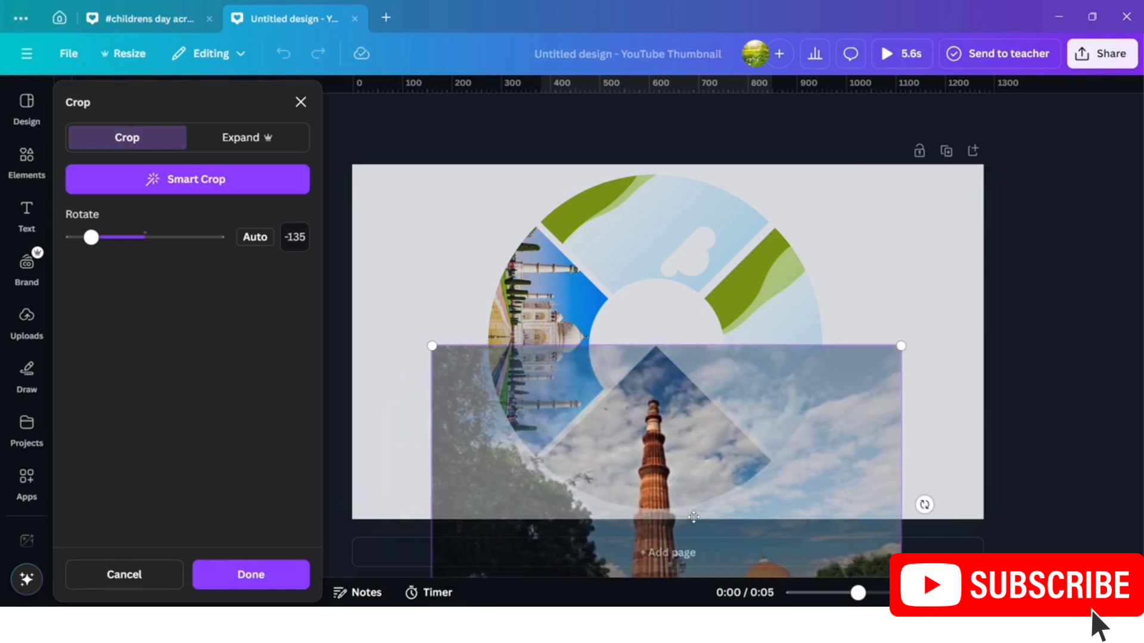
left_click(965, 435)
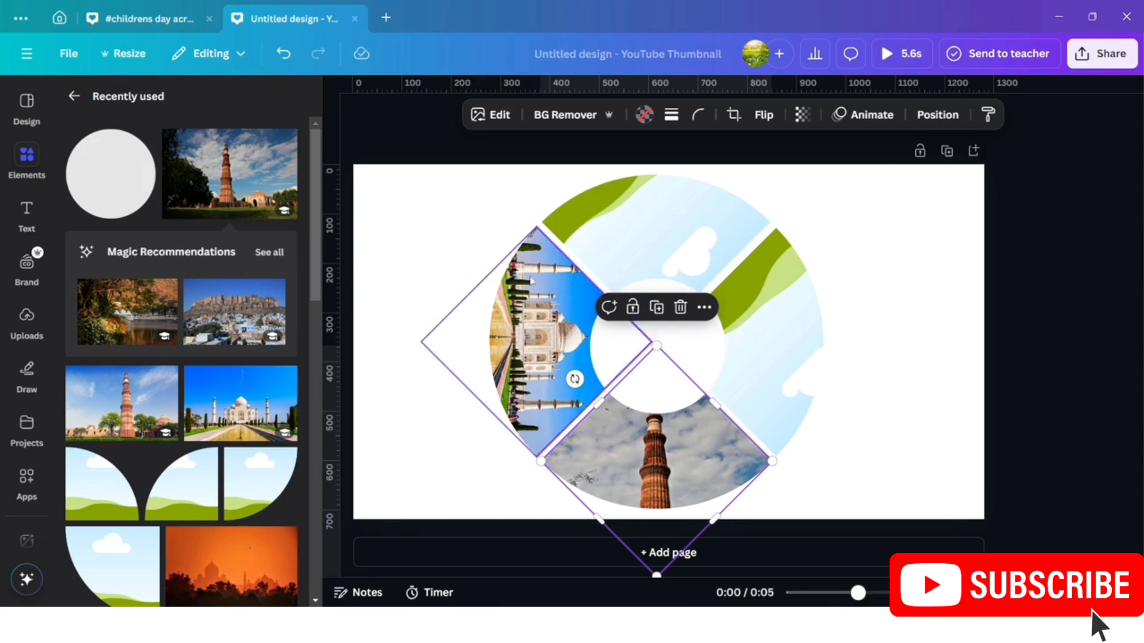
Rotate the whole collage nearly another quarter turn clockwise and place the Red Fort photo in the empty frame at the bottom.
left_click_drag(467, 225, 826, 457)
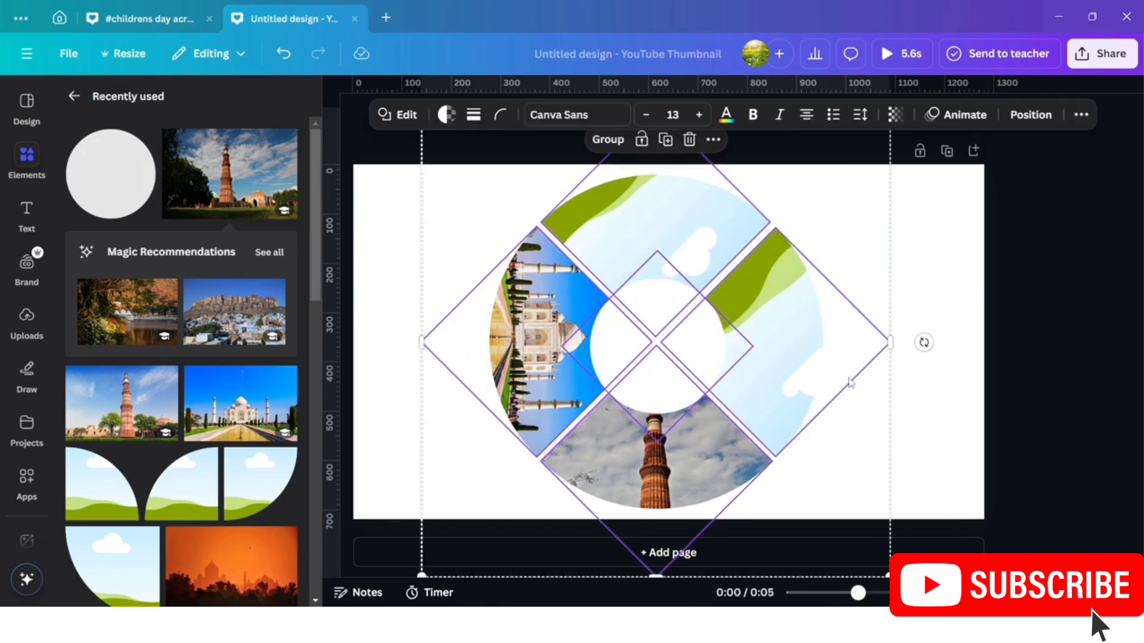
left_click_drag(923, 343, 665, 514)
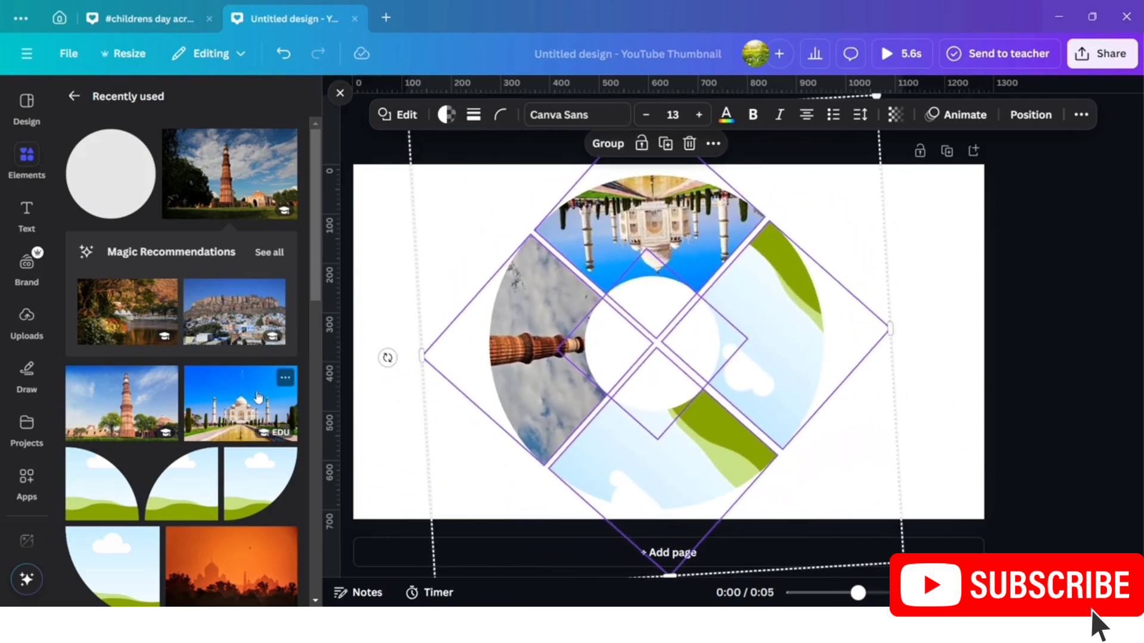
scroll(143, 434, "down", 4)
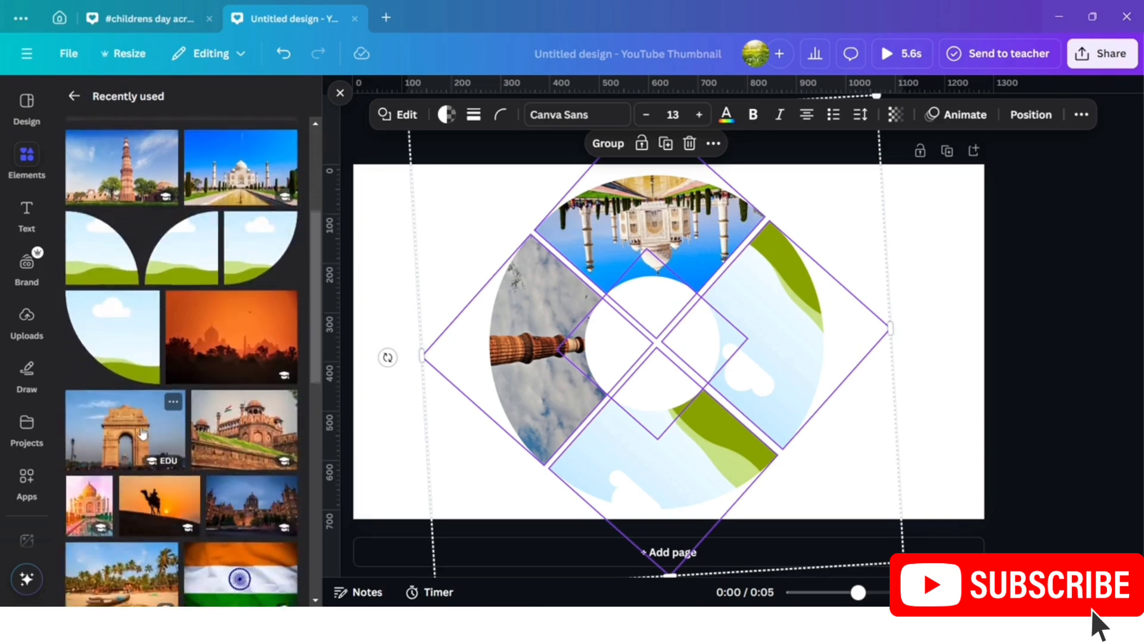
left_click(256, 420)
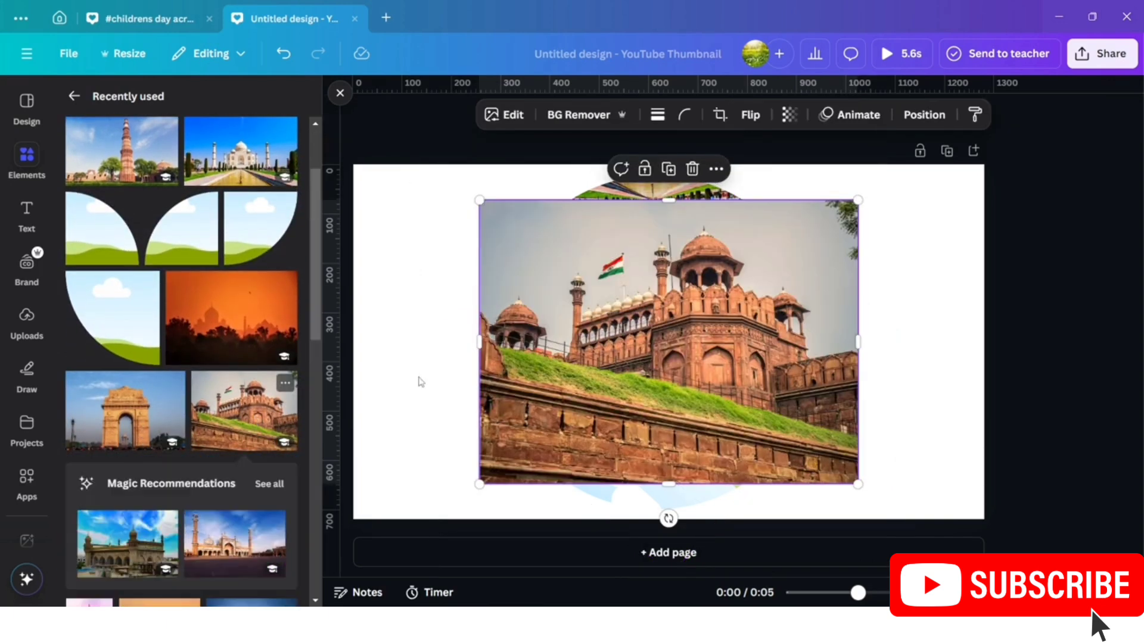
left_click_drag(668, 438, 666, 471)
Turn the Red Fort photo upright at 137.1 degrees within its frame, then shrink and reposition it to show the fort.
double_click(629, 455)
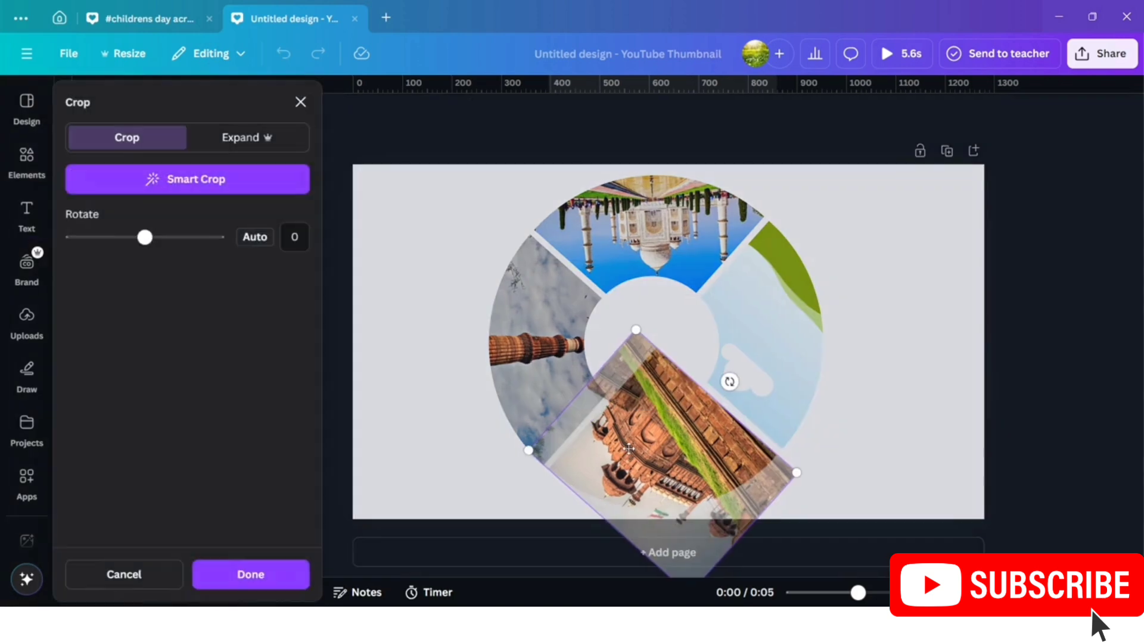
left_click_drag(728, 381, 665, 508)
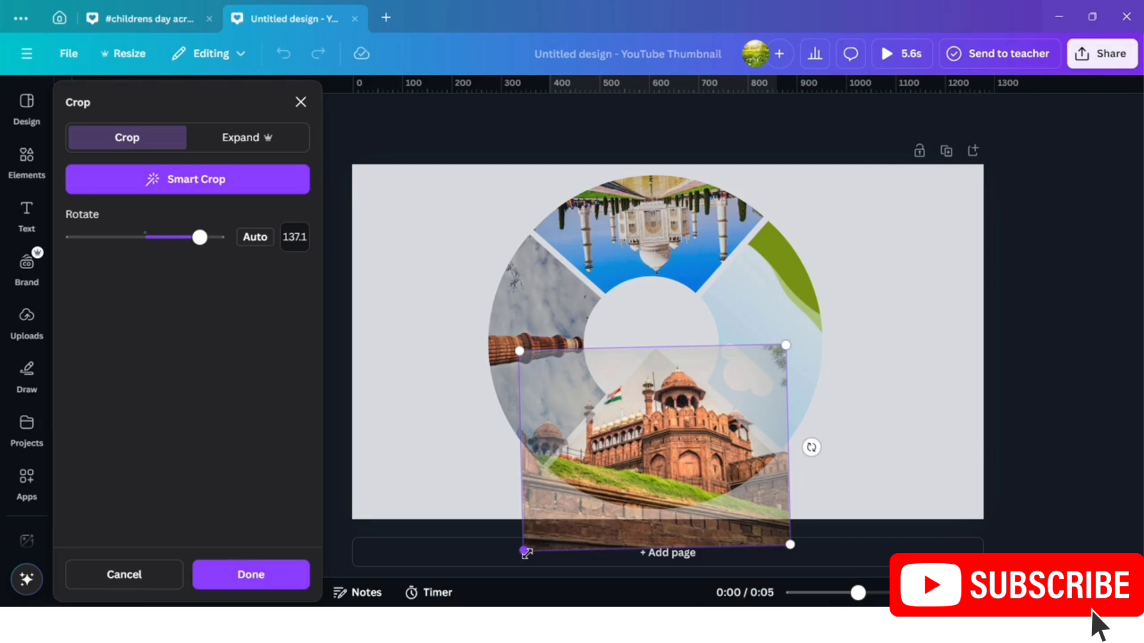
left_click_drag(524, 552, 549, 530)
left_click_drag(691, 442, 671, 468)
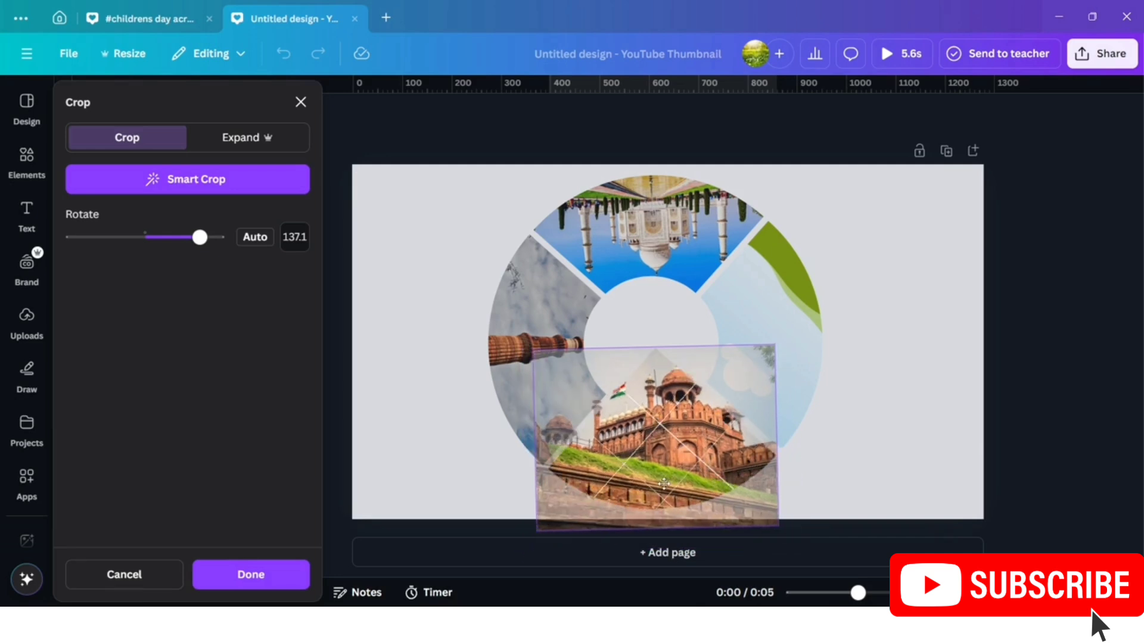
left_click_drag(535, 537, 547, 522)
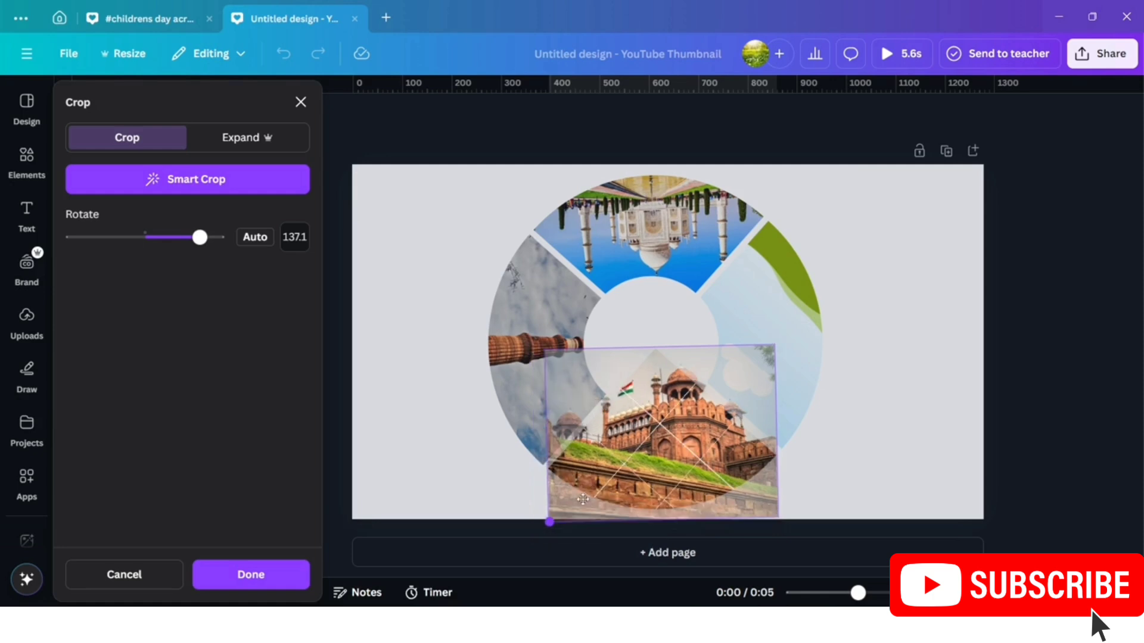
left_click_drag(655, 493, 654, 501)
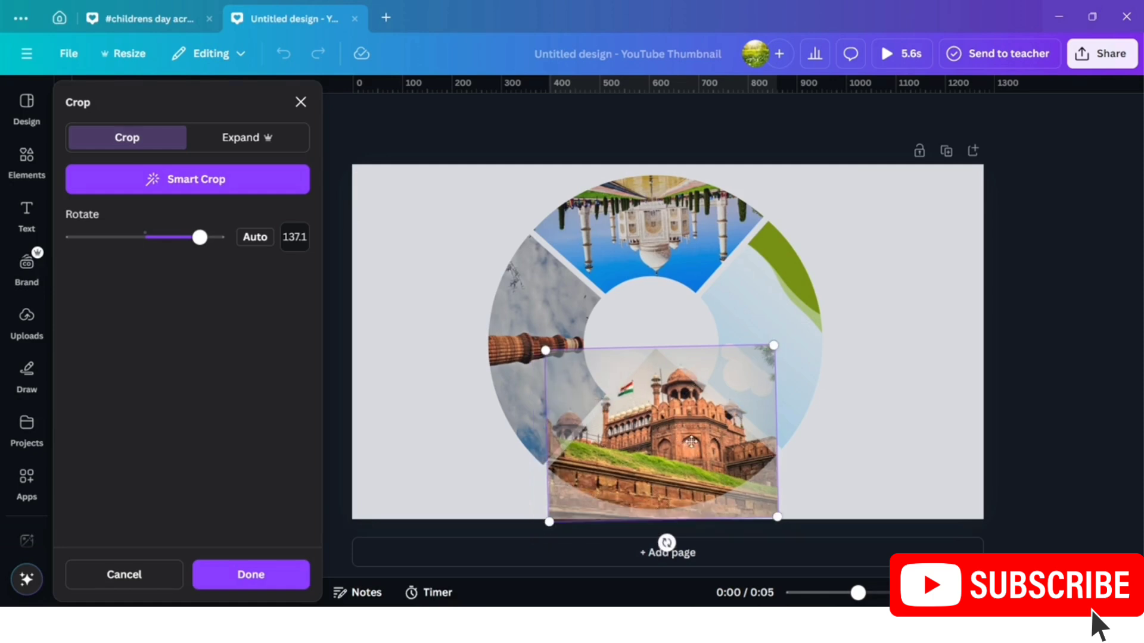
key("Return")
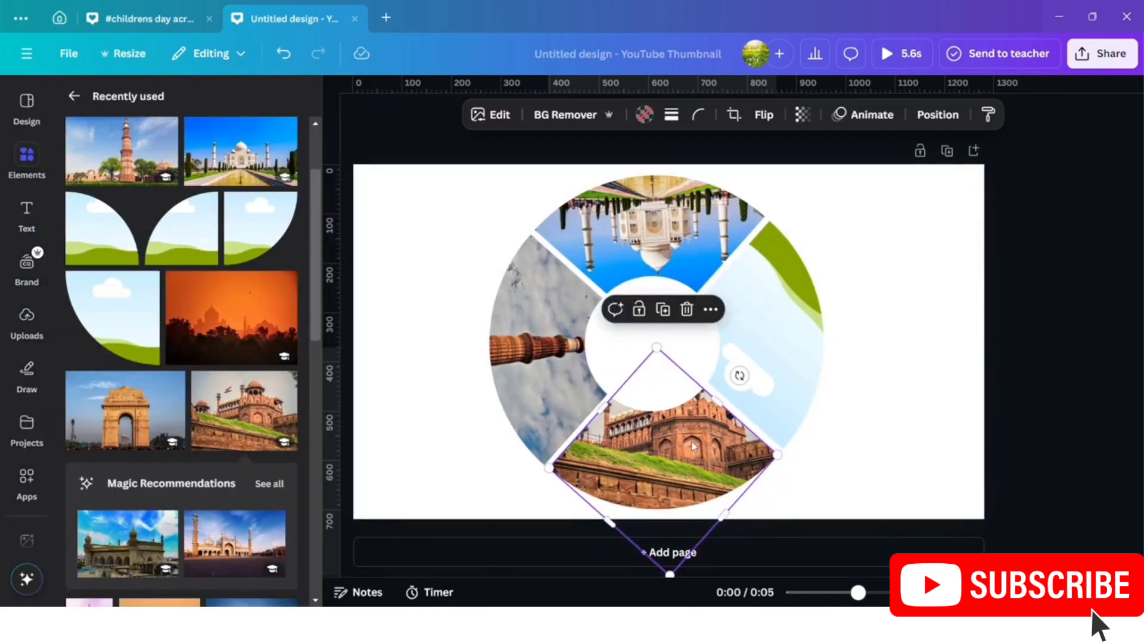
Rotate the frames and white circle together a further 90 degrees clockwise to bring the last empty frame to the bottom.
left_click(867, 476)
left_click_drag(794, 408, 798, 418)
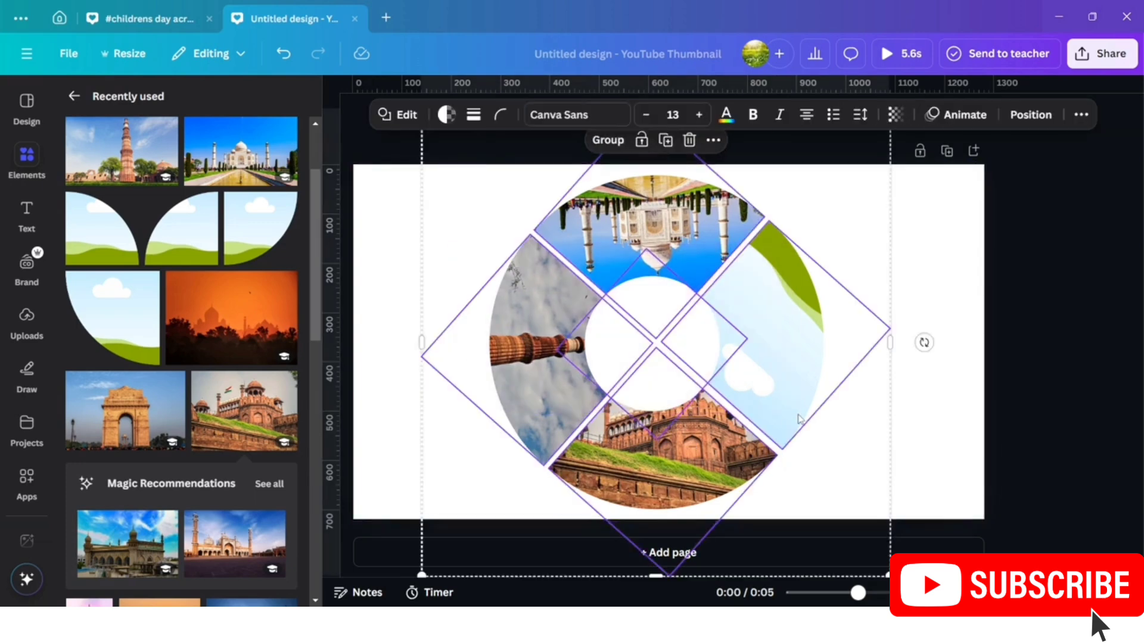
left_click_drag(924, 342, 659, 557)
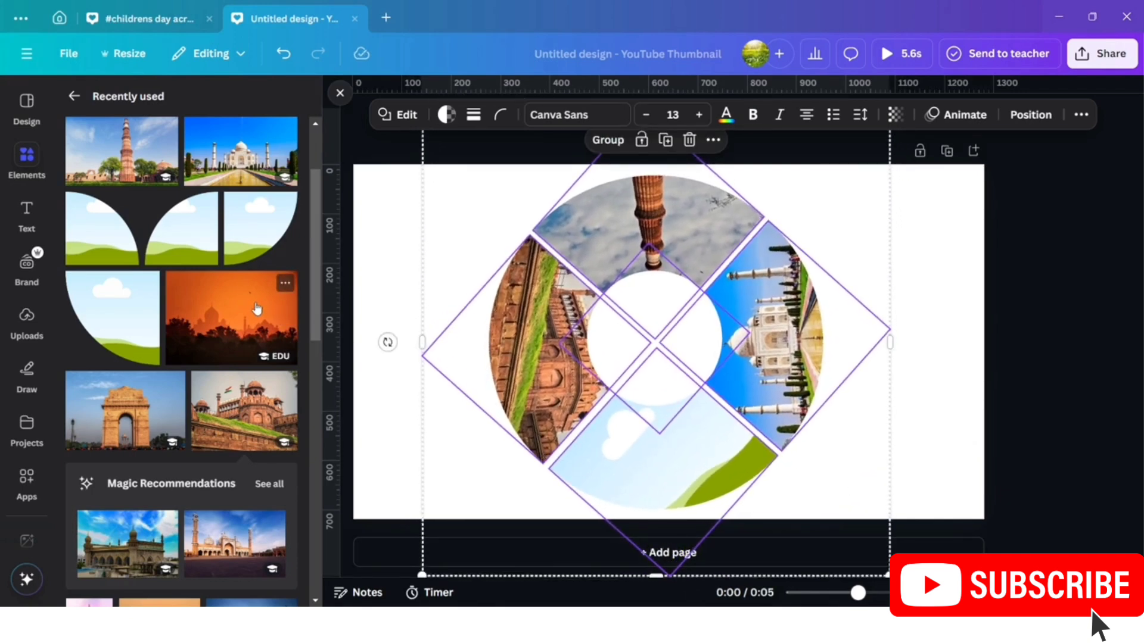
left_click(401, 307)
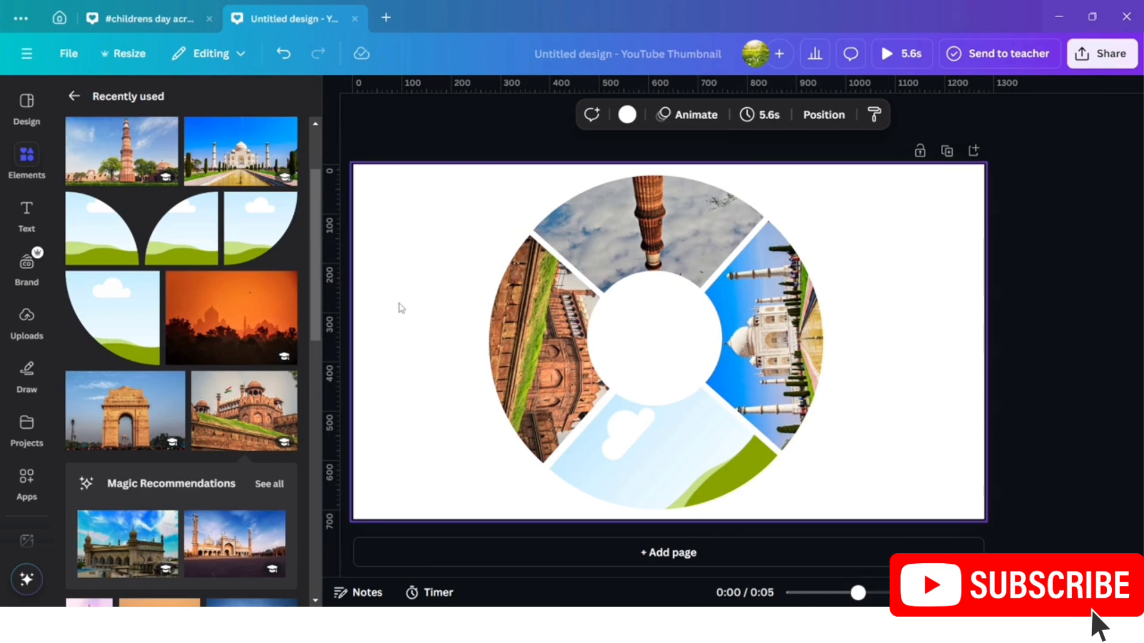
Place the India Gate photo in the last empty frame and rotate it to 47.7 degrees inside the frame so it stands upright.
left_click(124, 413)
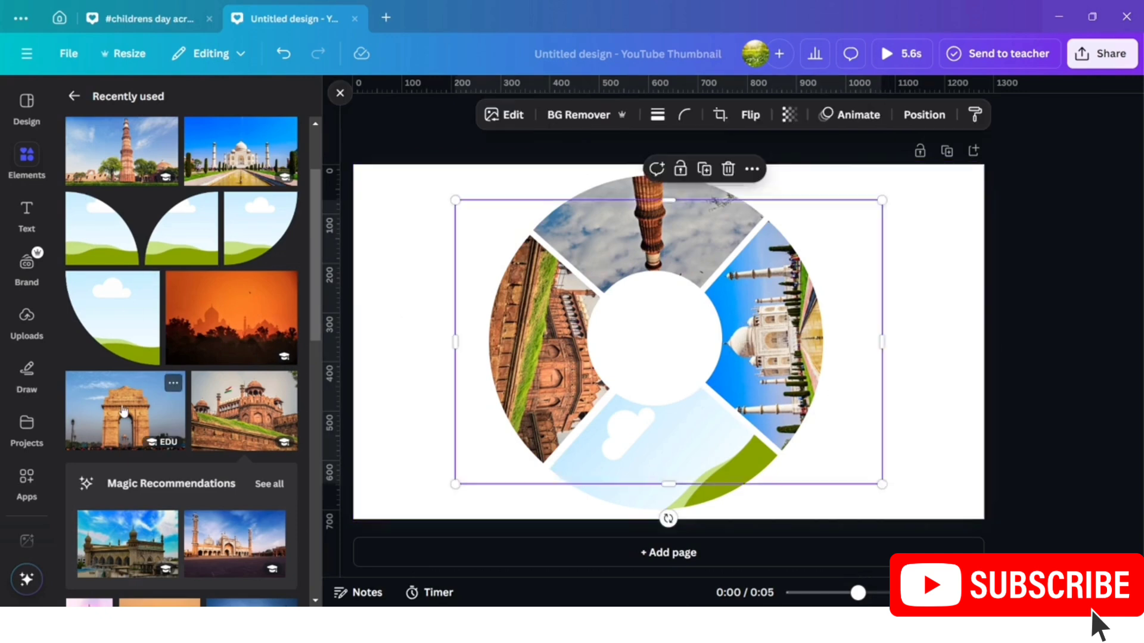
left_click_drag(608, 381, 602, 451)
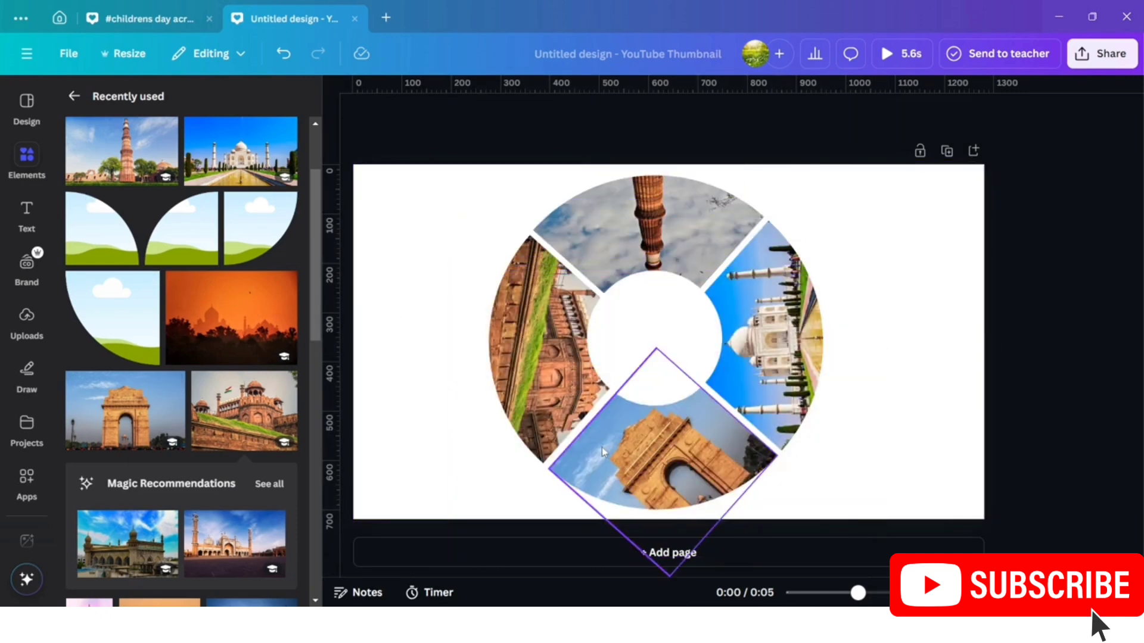
double_click(602, 450)
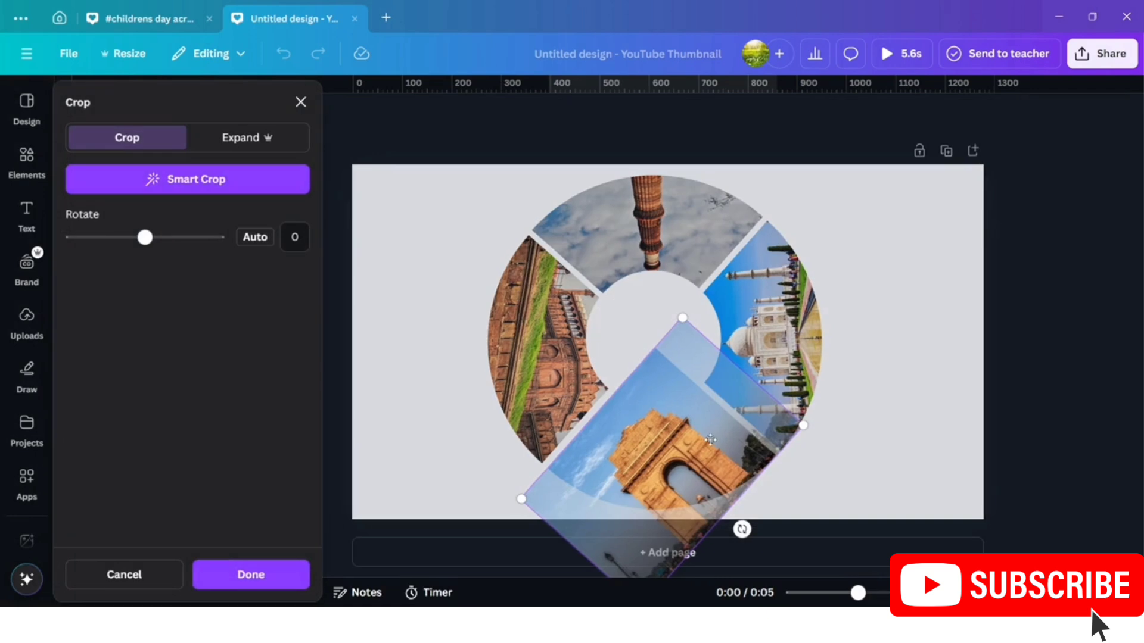
left_click_drag(742, 529, 664, 517)
Shrink the India Gate photo and centre the arch in its segment, fine-tuning its rotation to 47.8 degrees.
left_click_drag(834, 575, 777, 537)
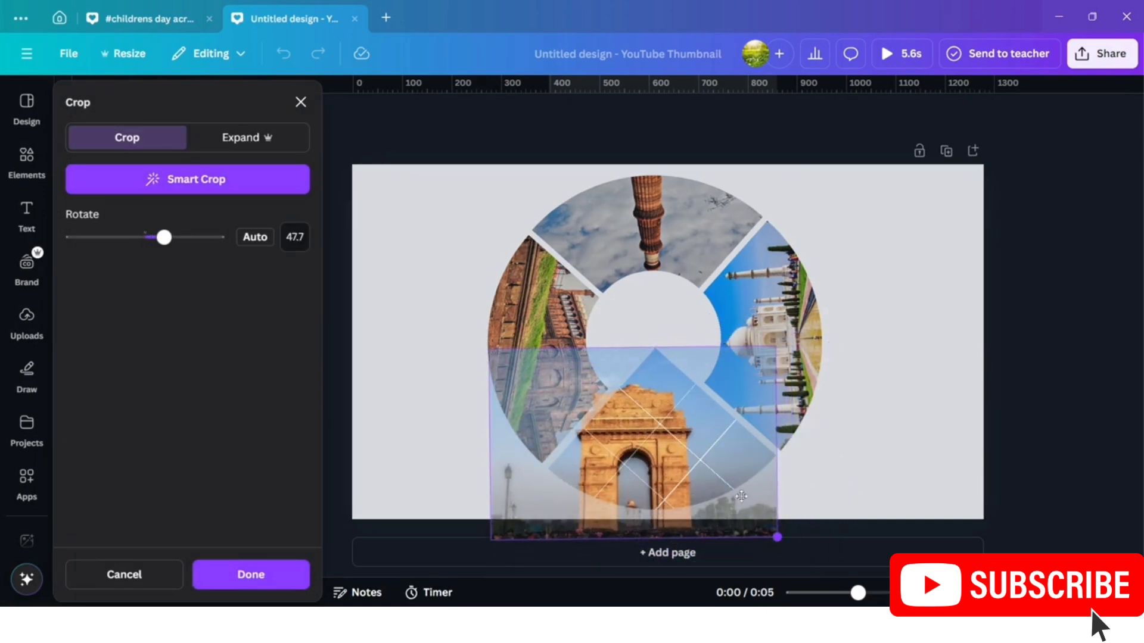
left_click_drag(489, 542, 534, 510)
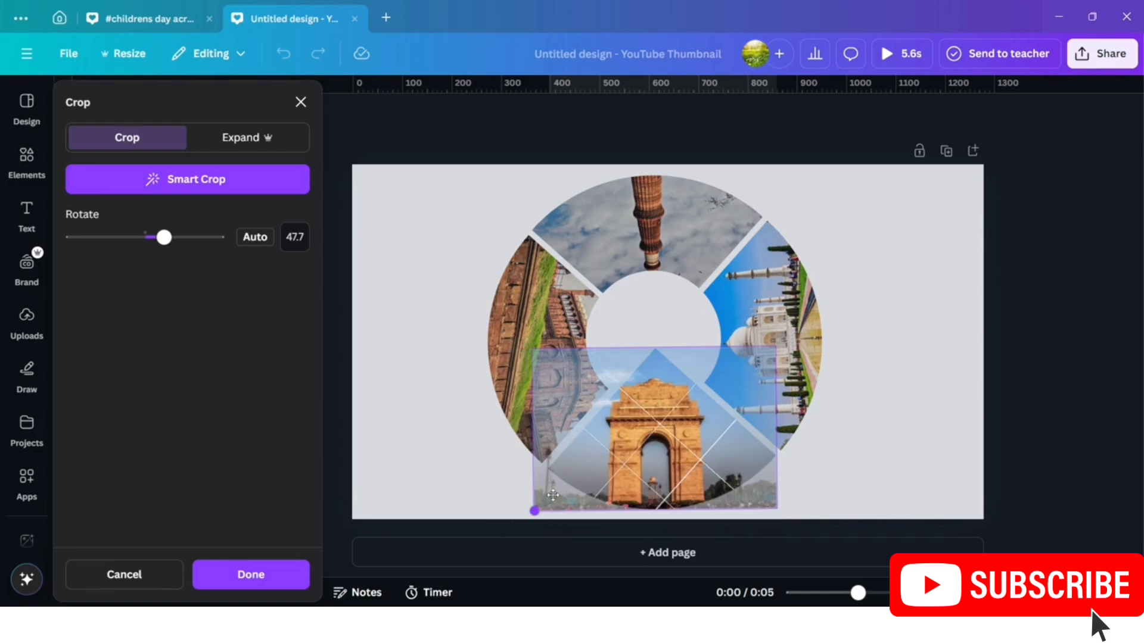
left_click_drag(678, 462, 683, 489)
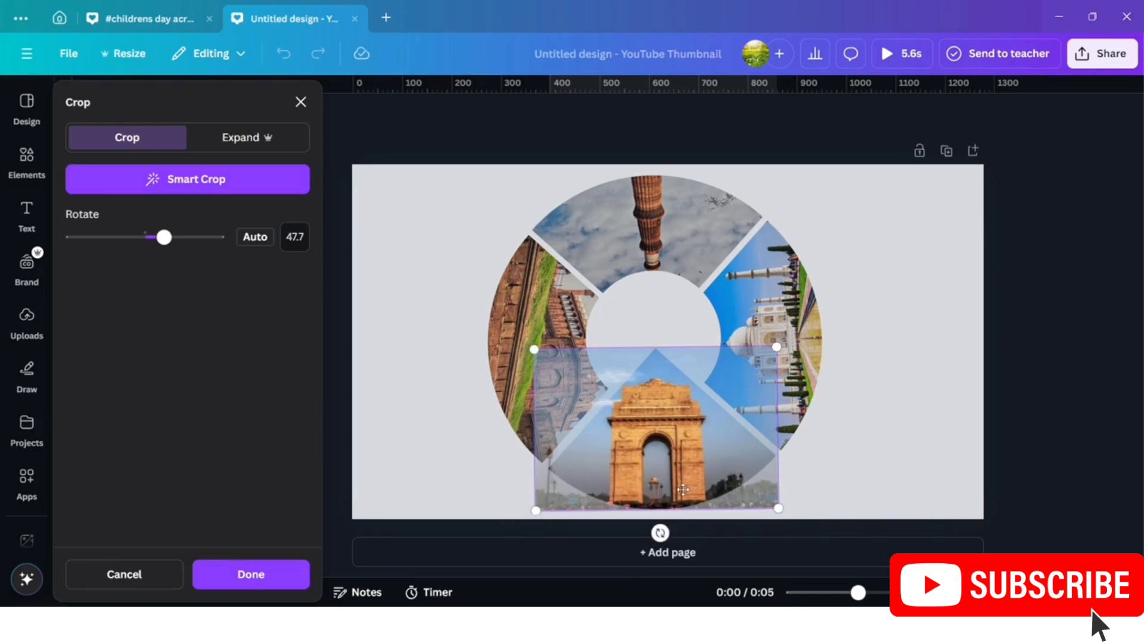
left_click_drag(659, 533, 658, 535)
left_click_drag(712, 481, 714, 547)
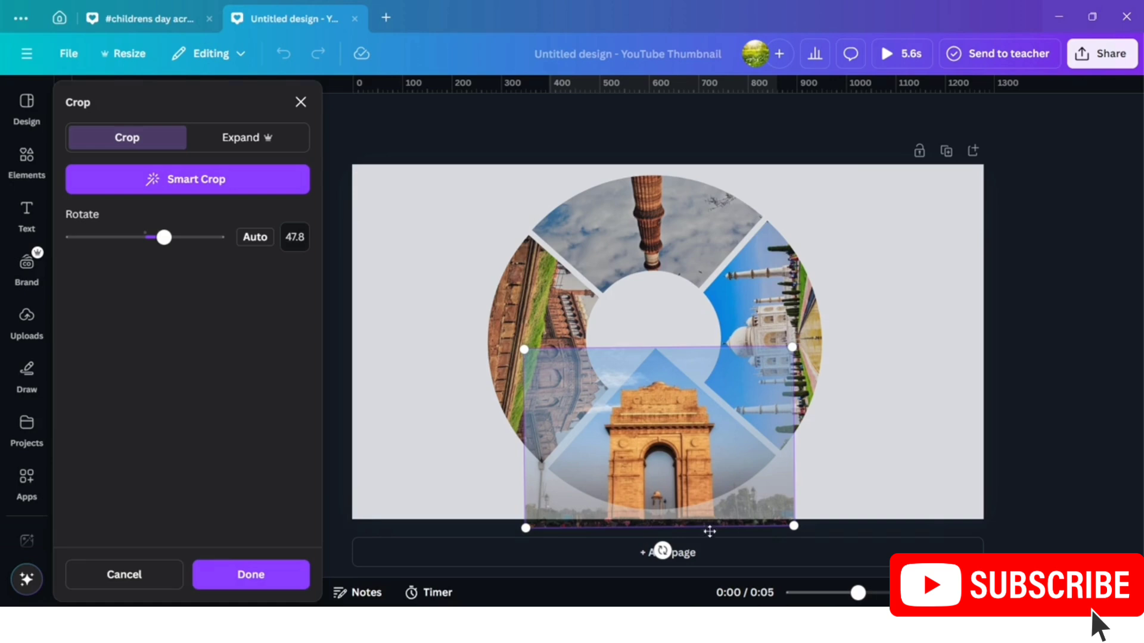
left_click_drag(678, 434, 679, 484)
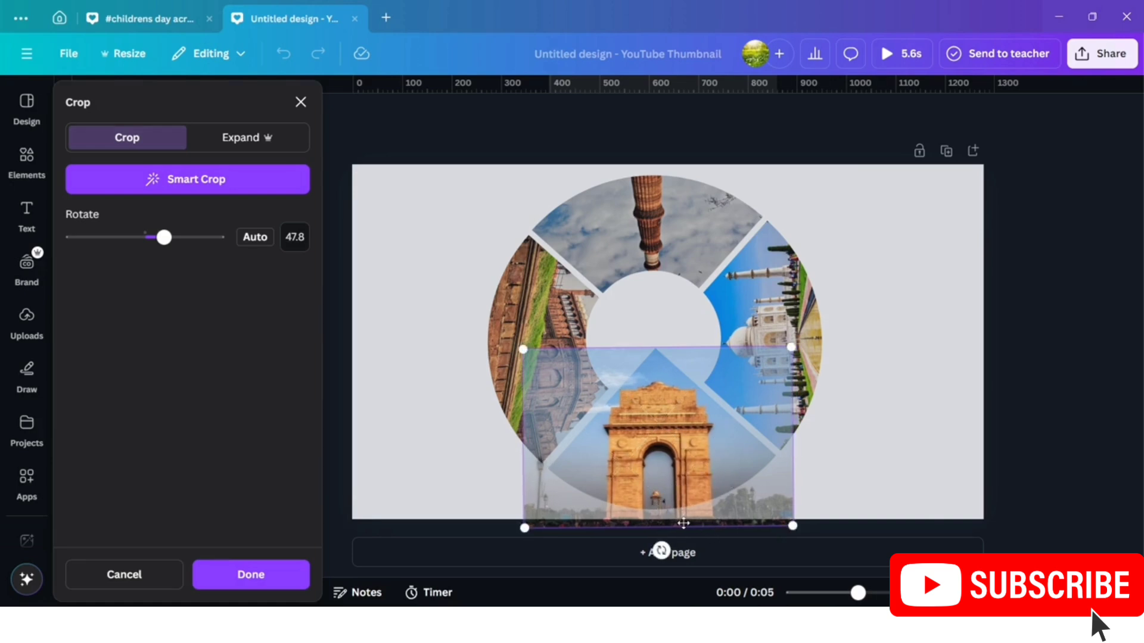
left_click(851, 483)
left_click(854, 481)
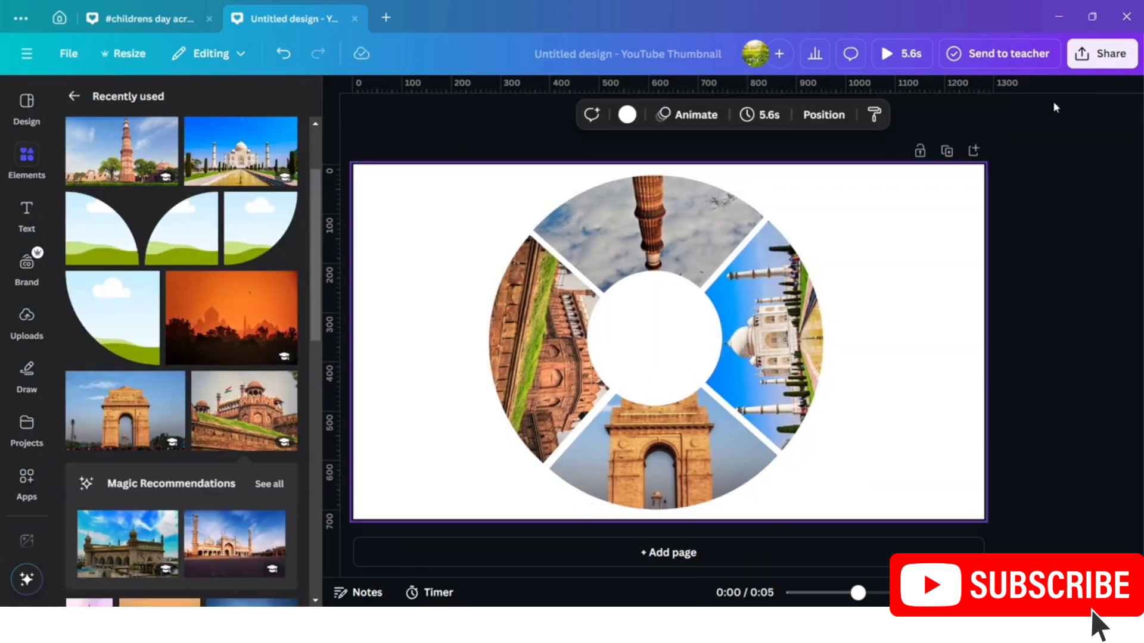
Download the finished circular collage as a PNG image at an enlarged size.
left_click(1101, 53)
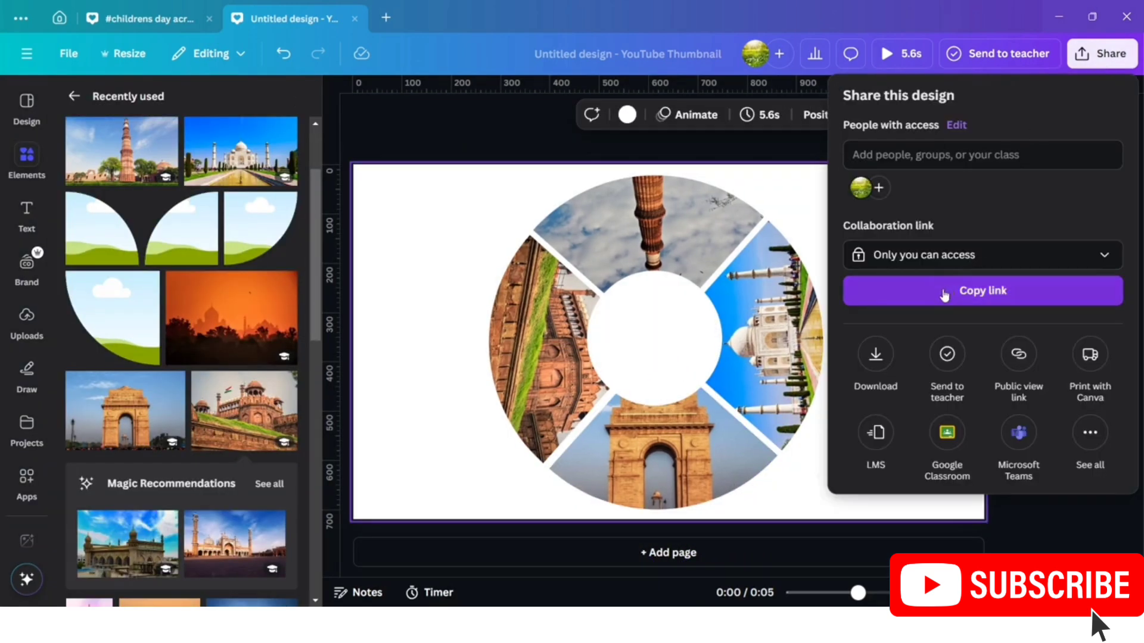
left_click(875, 354)
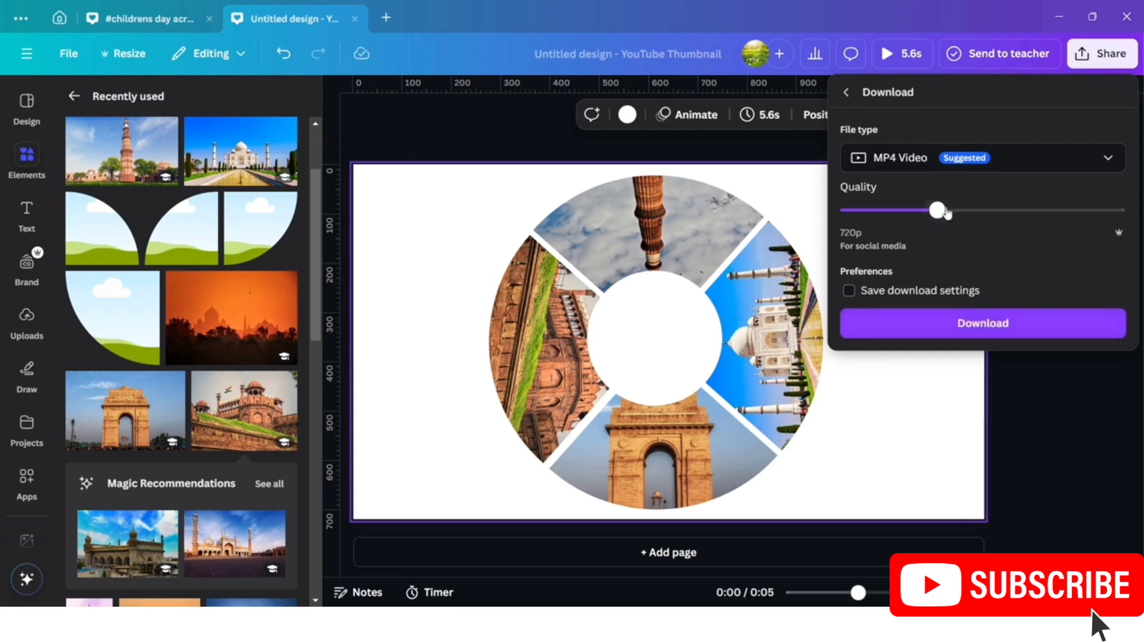
left_click(1106, 158)
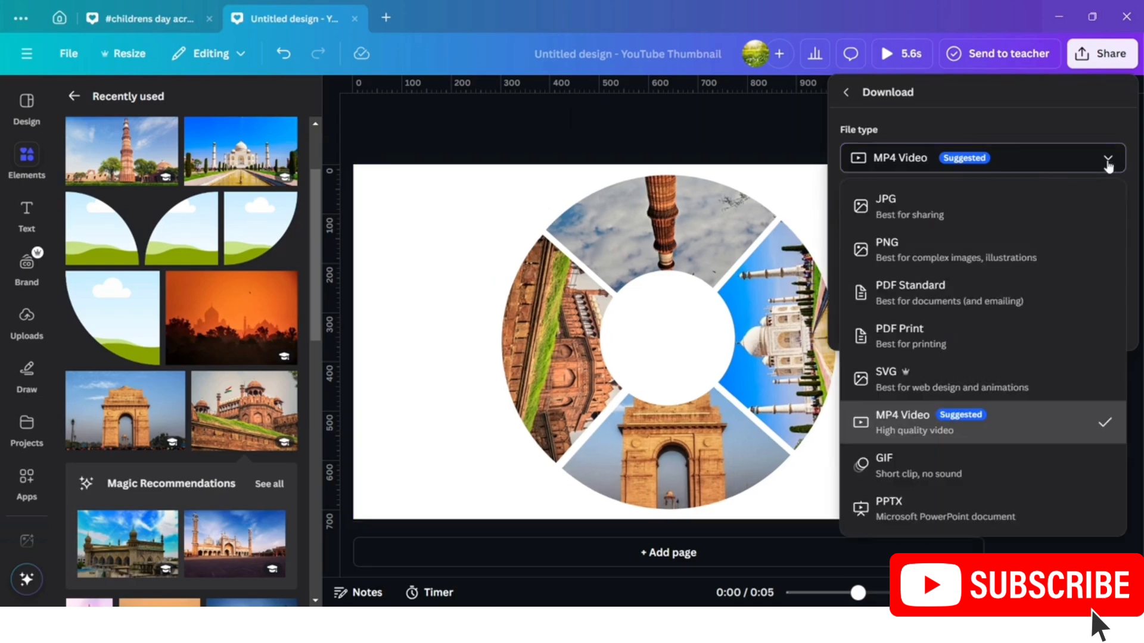
left_click(907, 245)
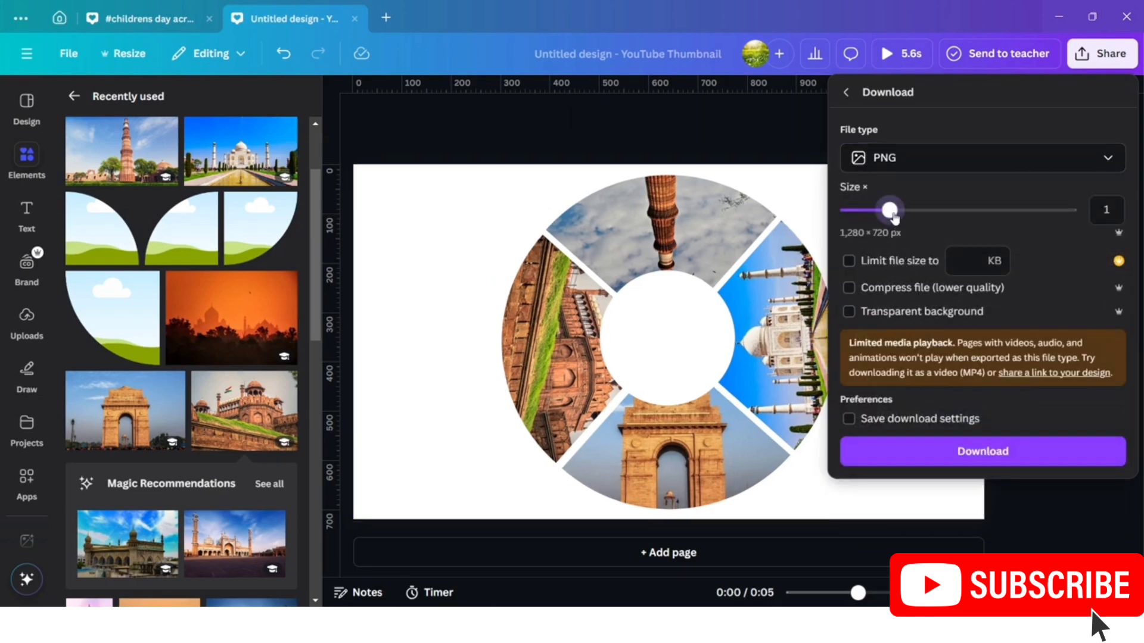
left_click_drag(890, 209, 1069, 209)
left_click(983, 454)
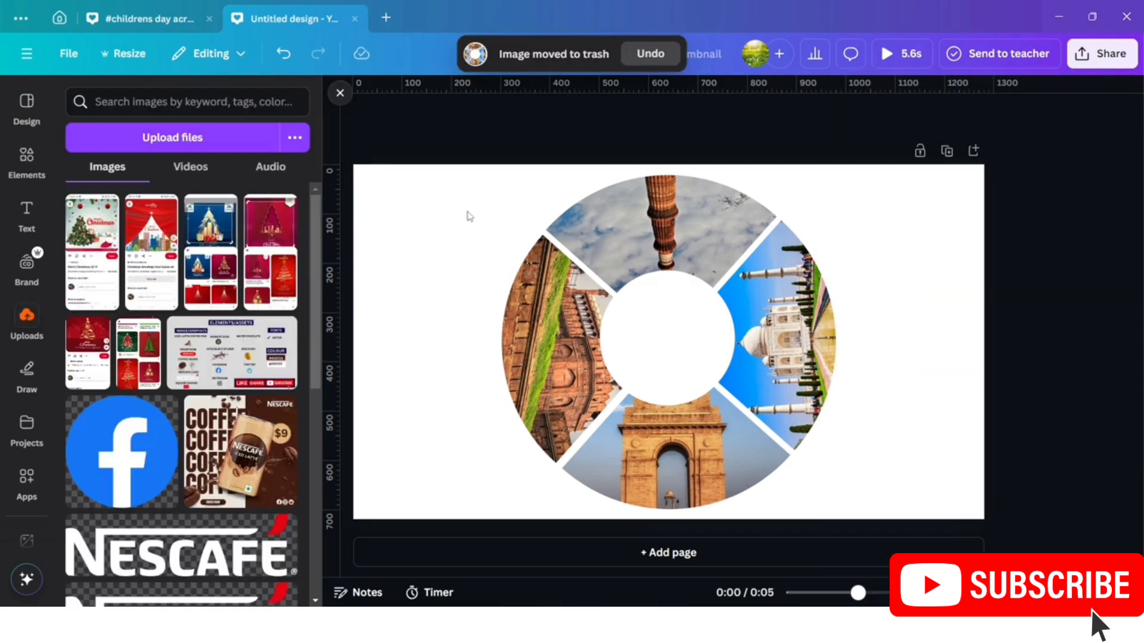
Delete all collage elements from the page and add the orange Taj Mahal silhouette photo from the recently used elements.
left_click_drag(467, 215, 917, 452)
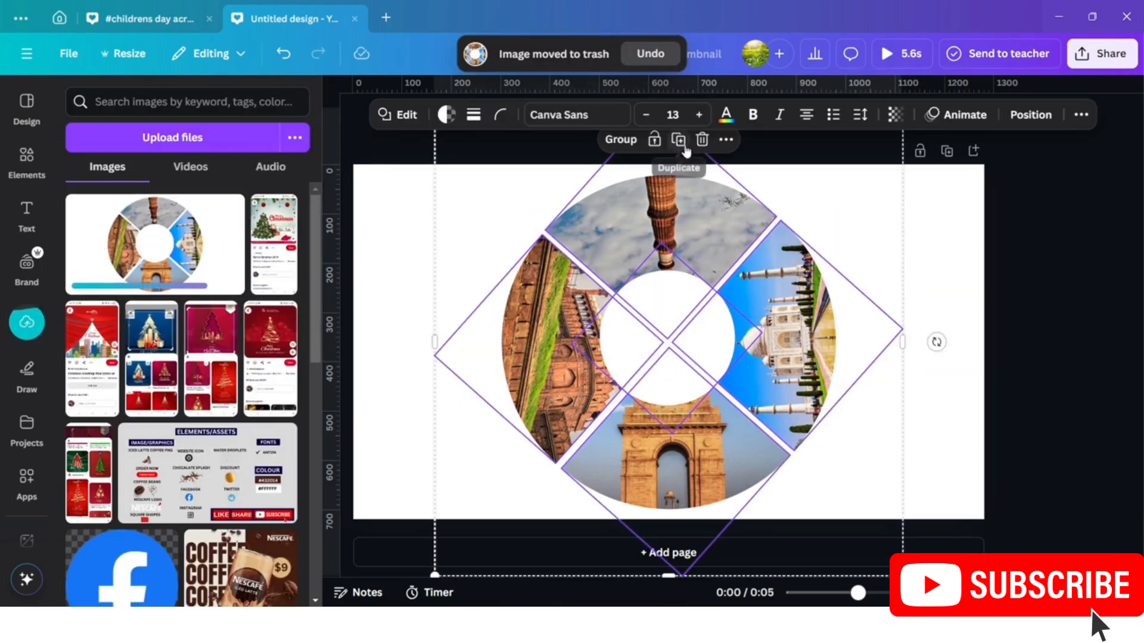
left_click(702, 140)
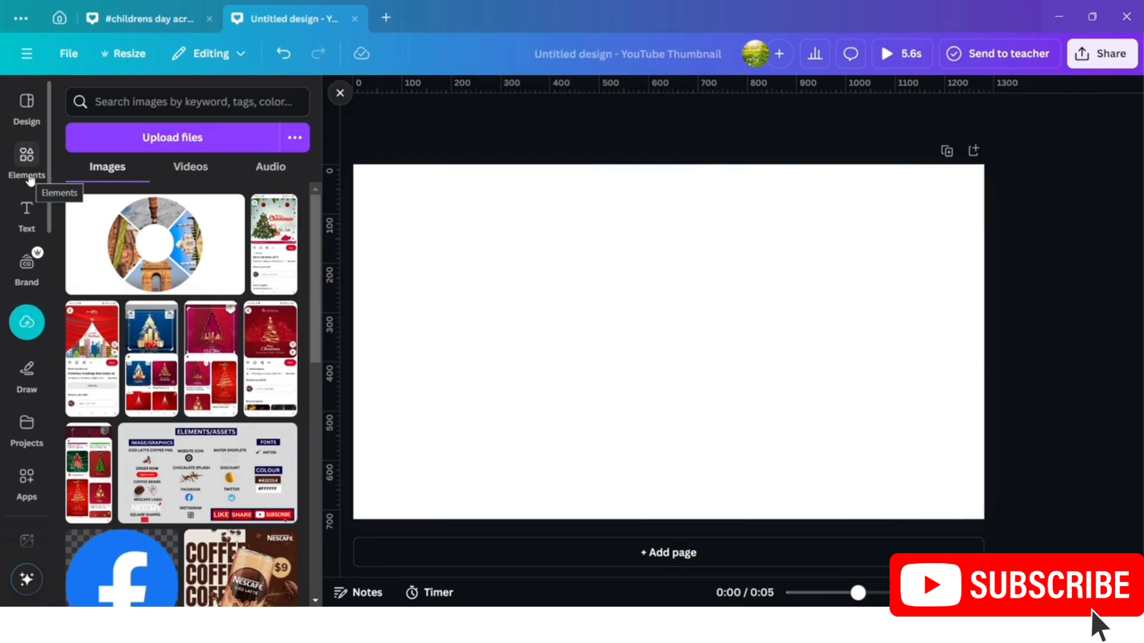
left_click(28, 177)
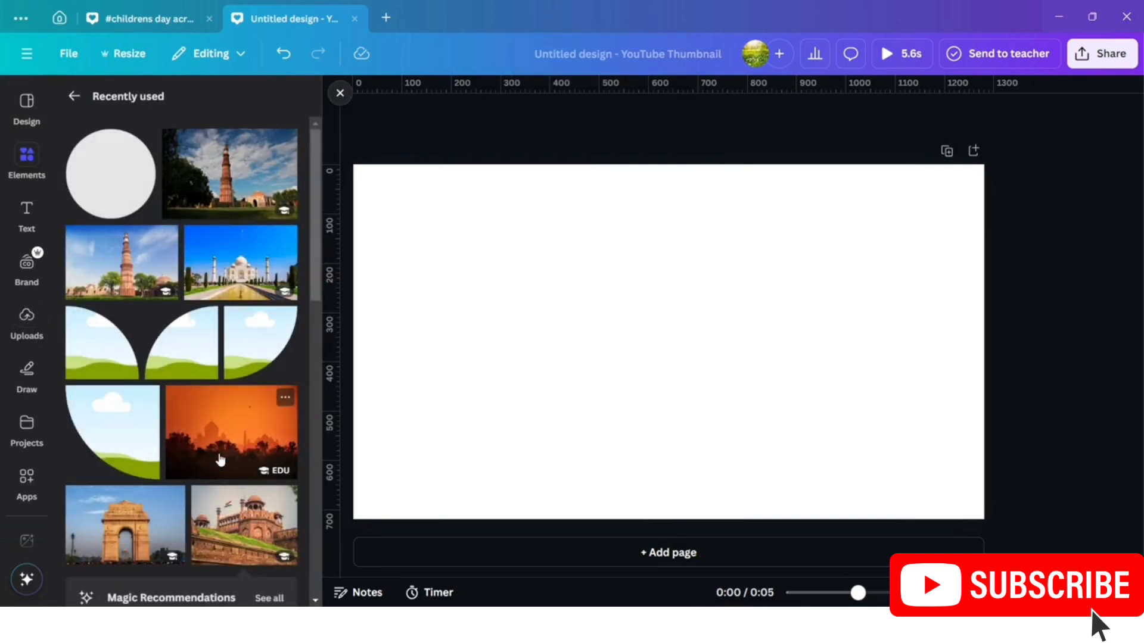
left_click(220, 459)
Enlarge the orange Taj Mahal silhouette photo beyond the page edges so it covers the whole canvas.
left_click_drag(646, 376, 845, 405)
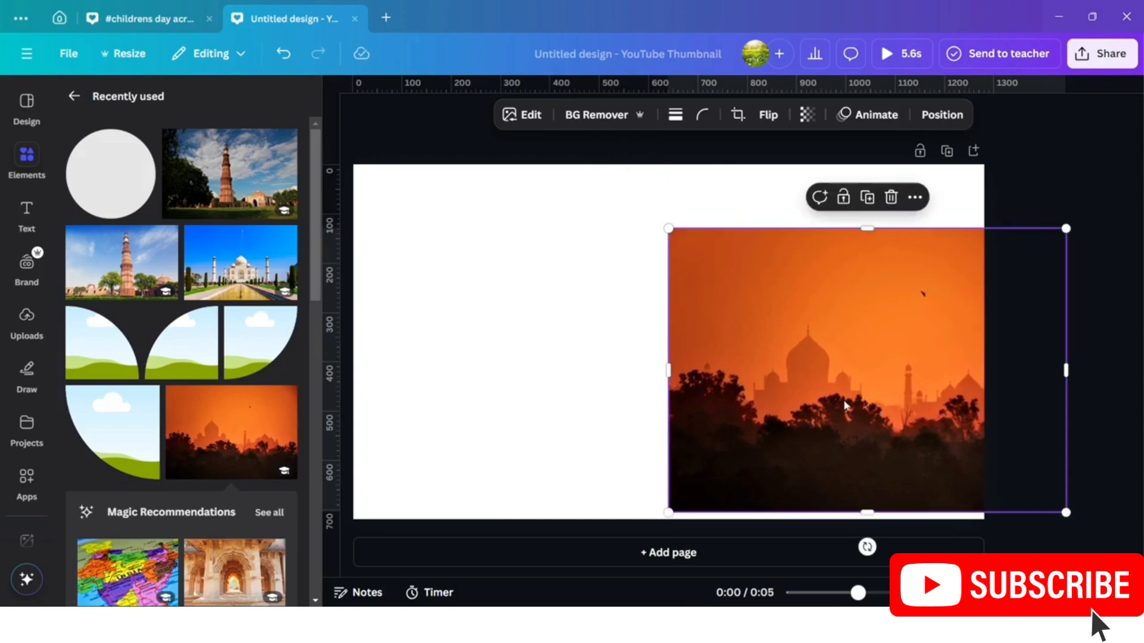
left_click_drag(768, 377, 955, 381)
left_click_drag(873, 236, 570, 258)
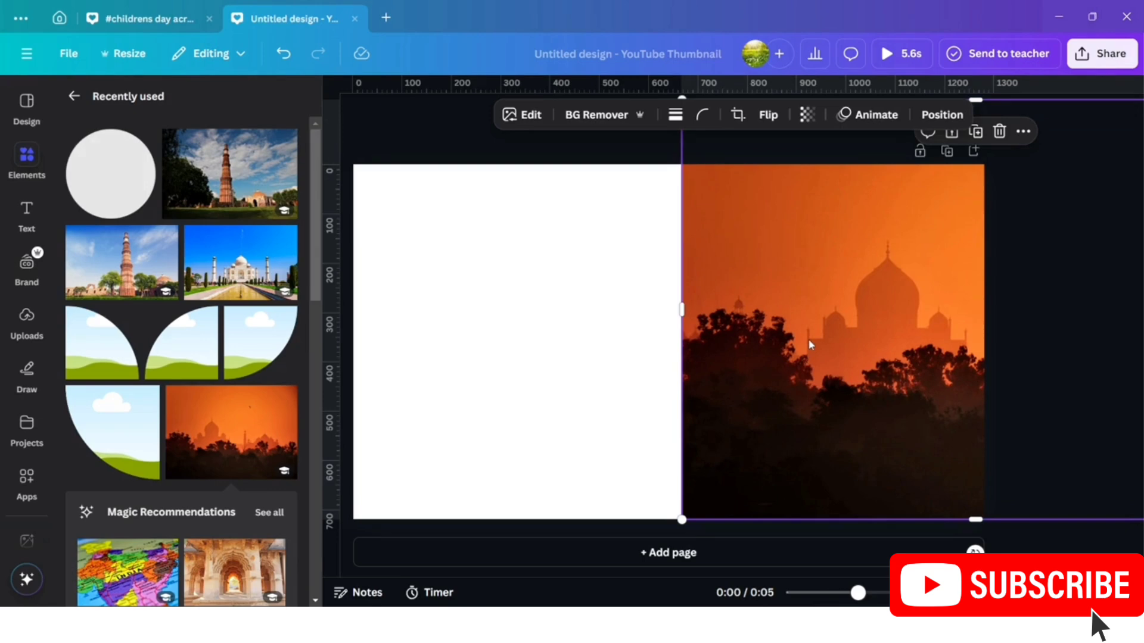
left_click_drag(682, 98, 346, 92)
left_click_drag(570, 151, 725, 465)
left_click_drag(618, 258, 441, 237)
left_click_drag(595, 376, 459, 370)
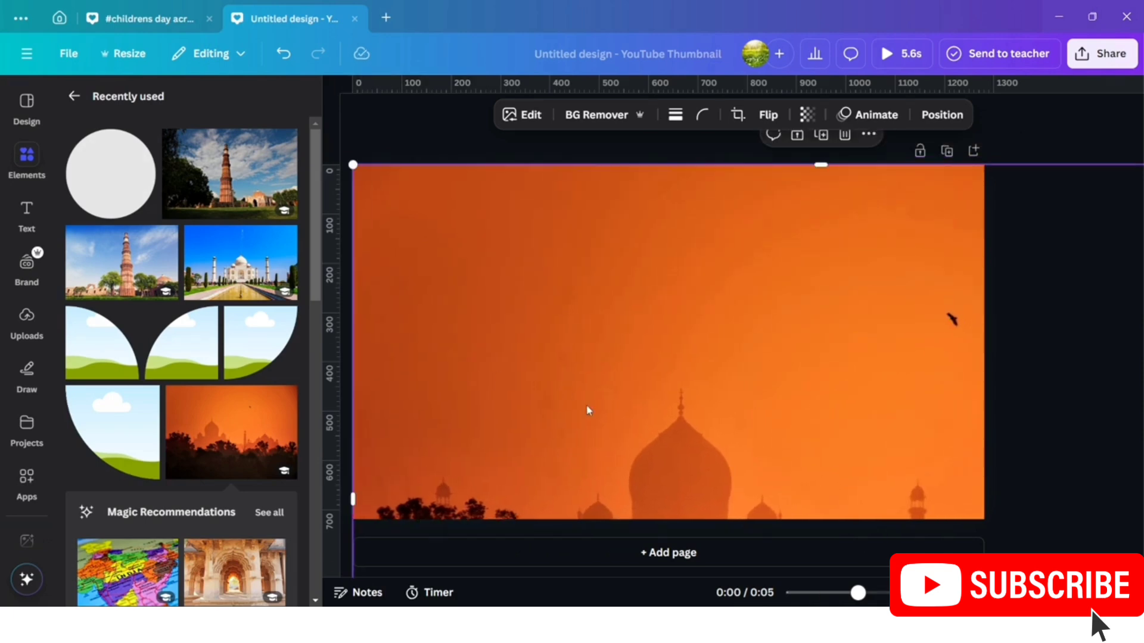
Reposition the oversized background photo so the dome sits right of the page centre with the trees along the lower edge.
left_click_drag(588, 411, 582, 253)
left_click_drag(758, 302, 886, 298)
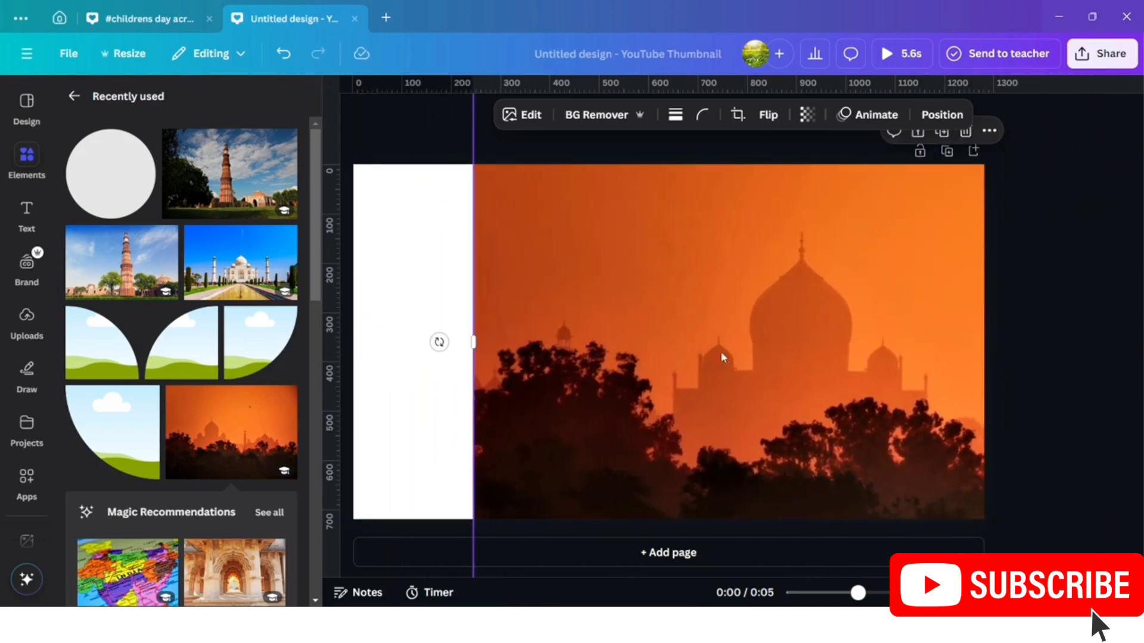
left_click_drag(721, 358, 775, 363)
left_click_drag(553, 354, 356, 361)
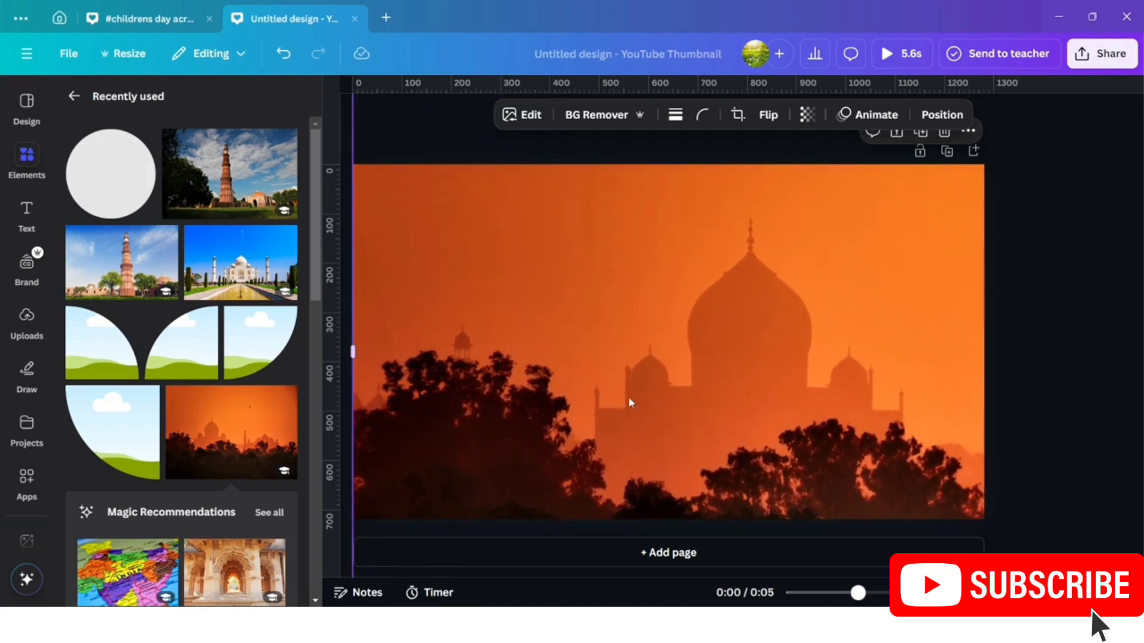
left_click_drag(685, 401, 834, 411)
left_click_drag(652, 407, 491, 410)
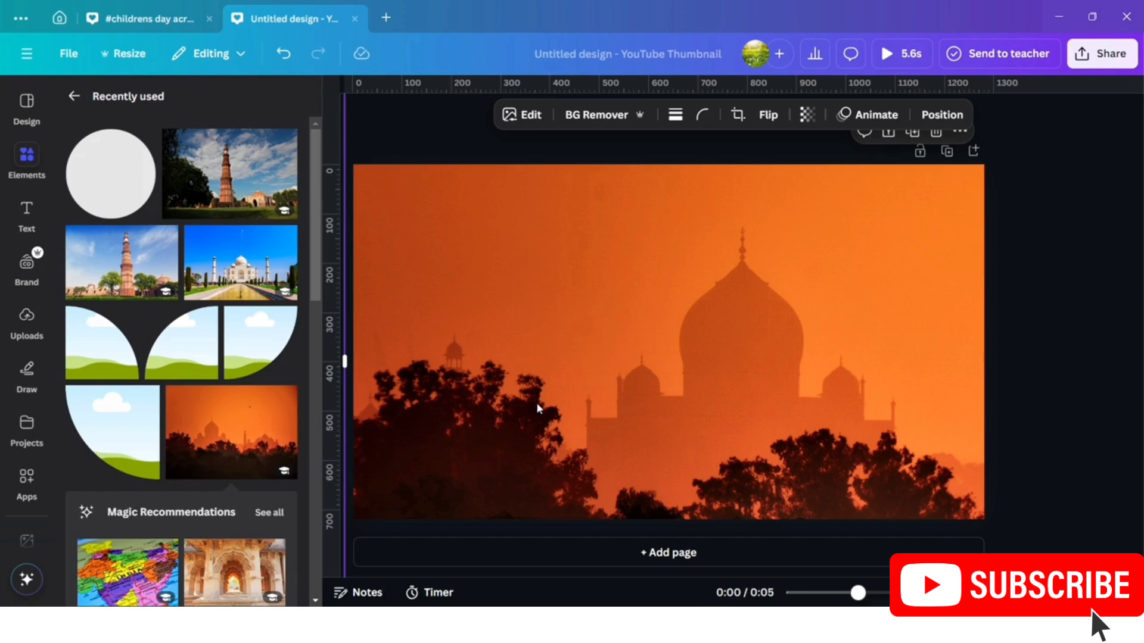
left_click_drag(669, 418, 523, 418)
left_click_drag(609, 428, 817, 429)
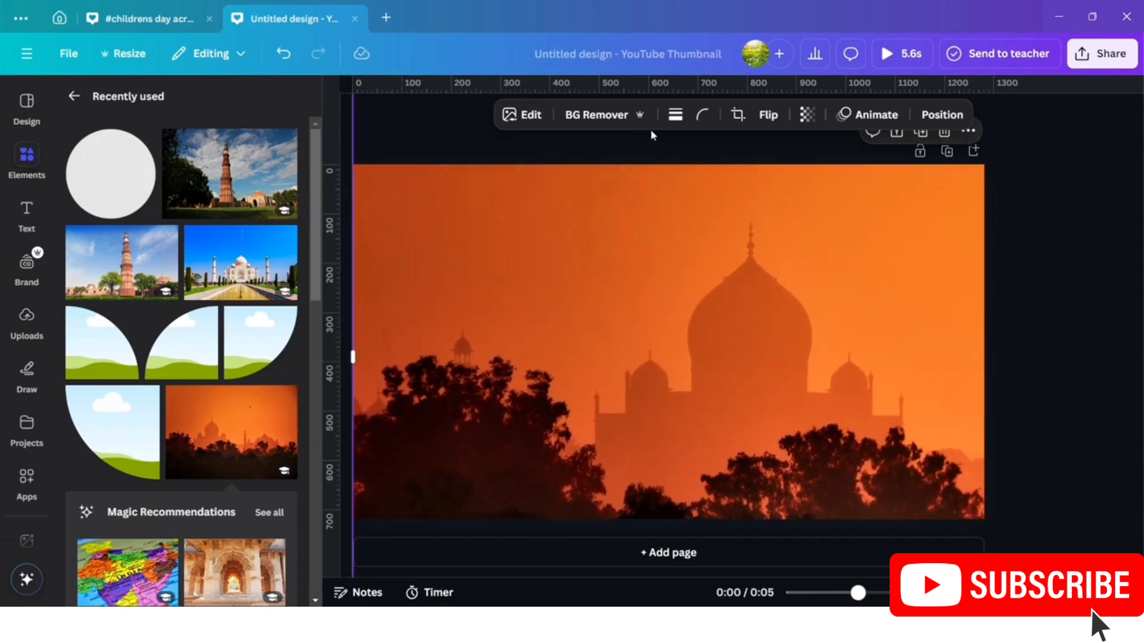
Darken the whole background photo by setting its brightness to -100.
left_click(527, 116)
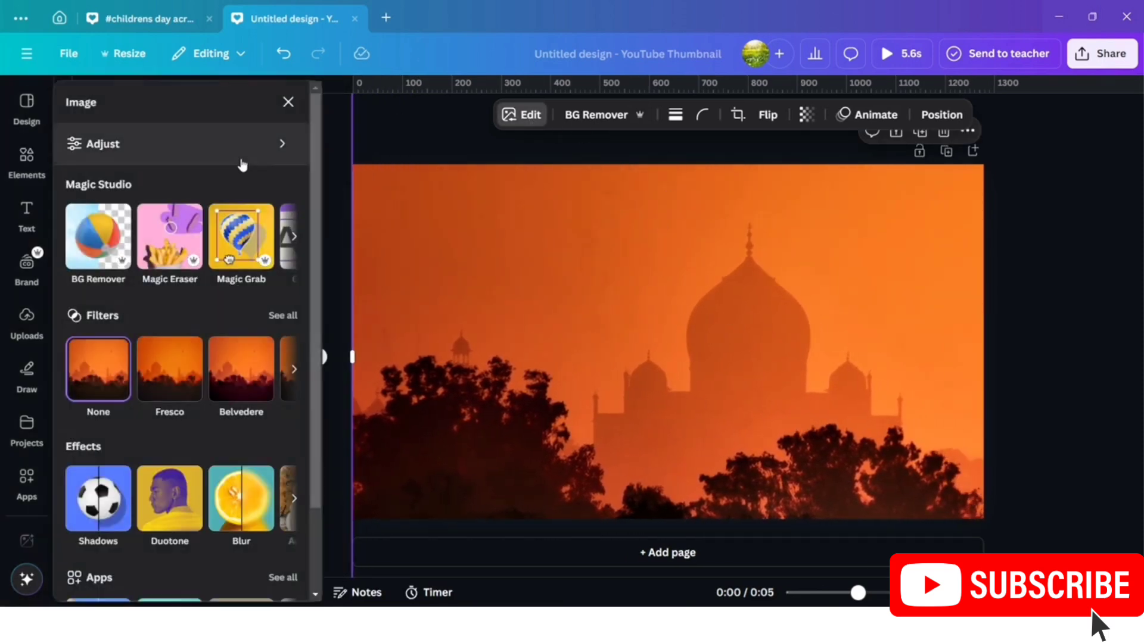
left_click(281, 144)
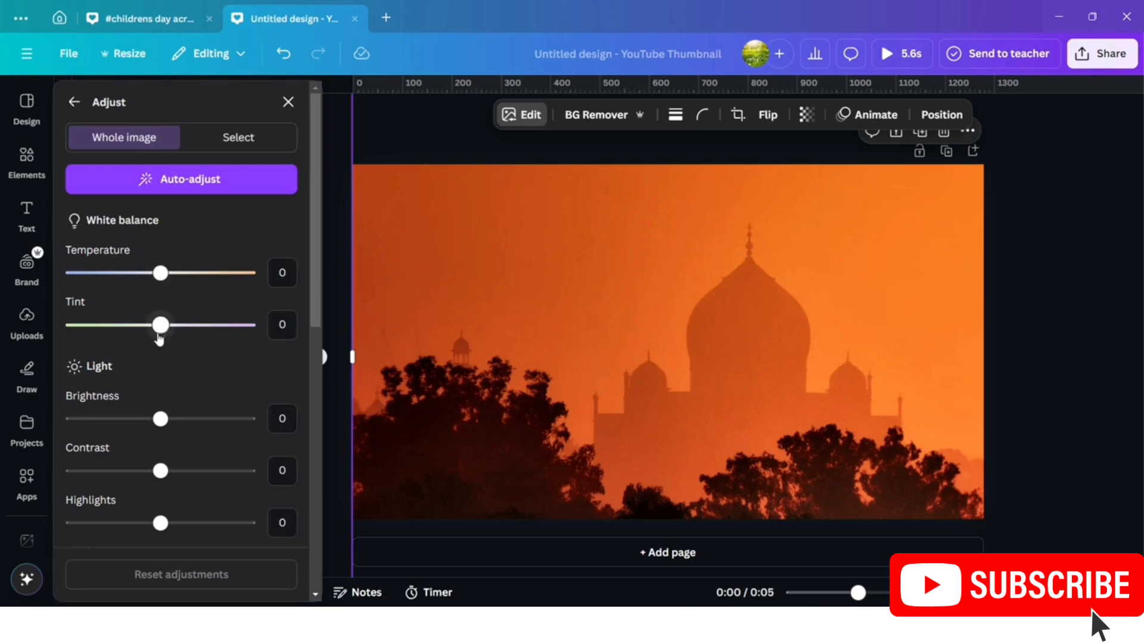
left_click_drag(160, 422, 3, 443)
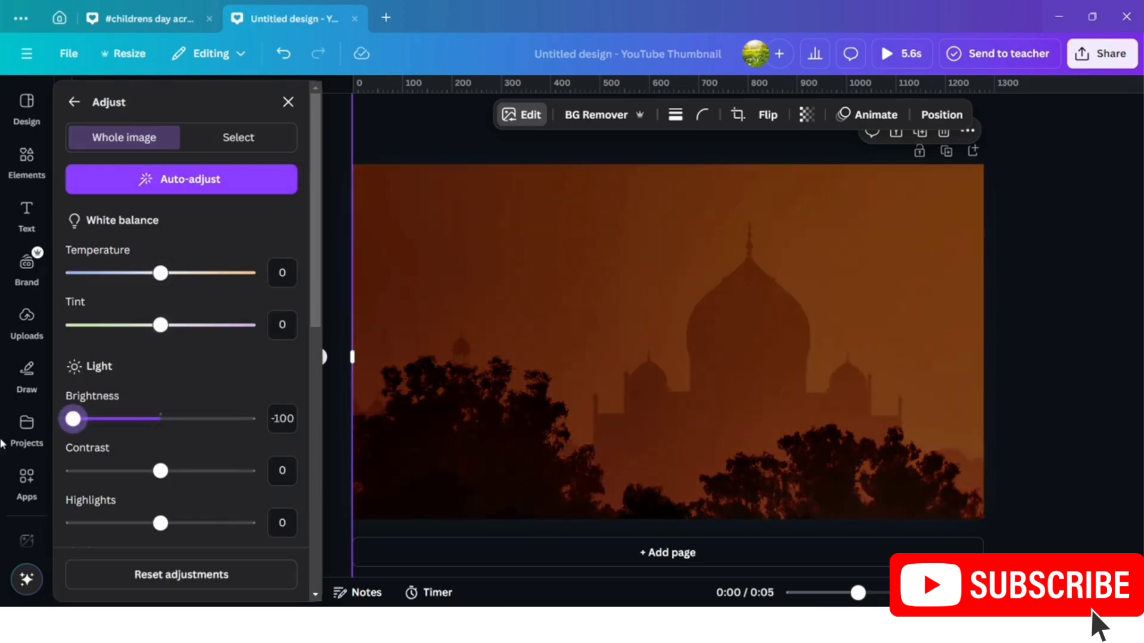
Place the uploaded collage image on the page with its background removed, and crop both empty sides close to the circle.
left_click(29, 321)
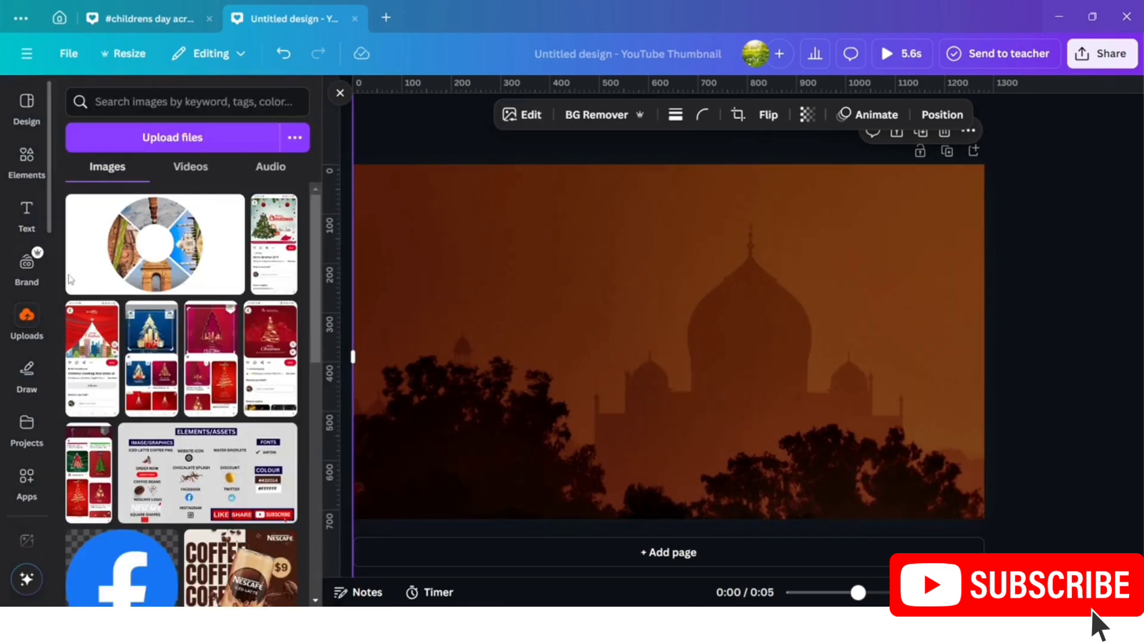
left_click(146, 248)
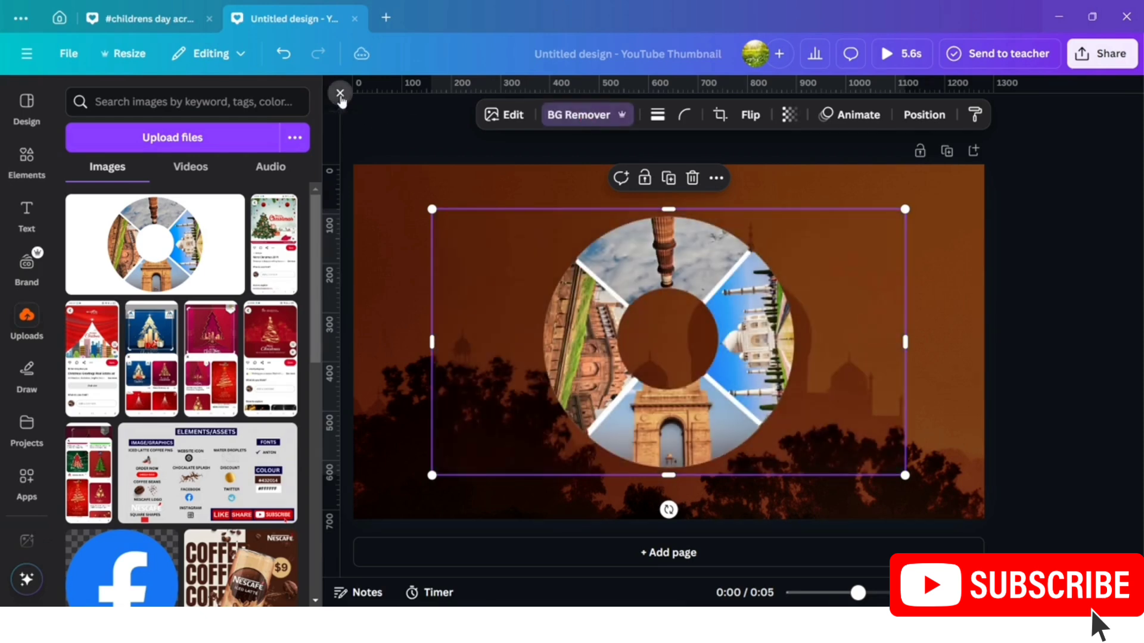
left_click(338, 98)
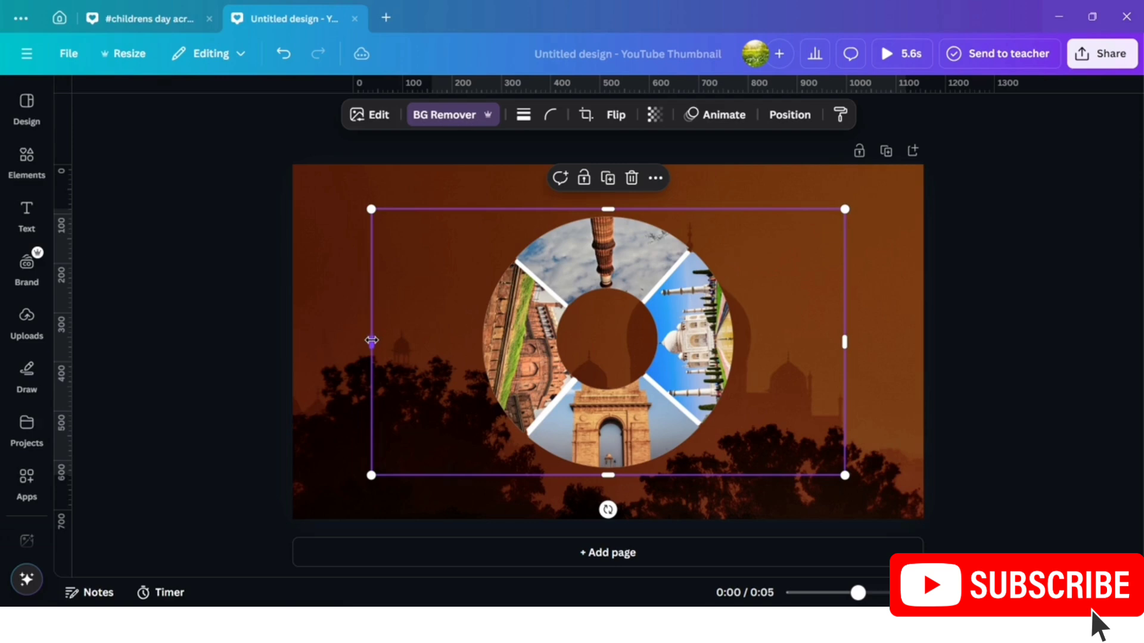
left_click_drag(371, 340, 470, 342)
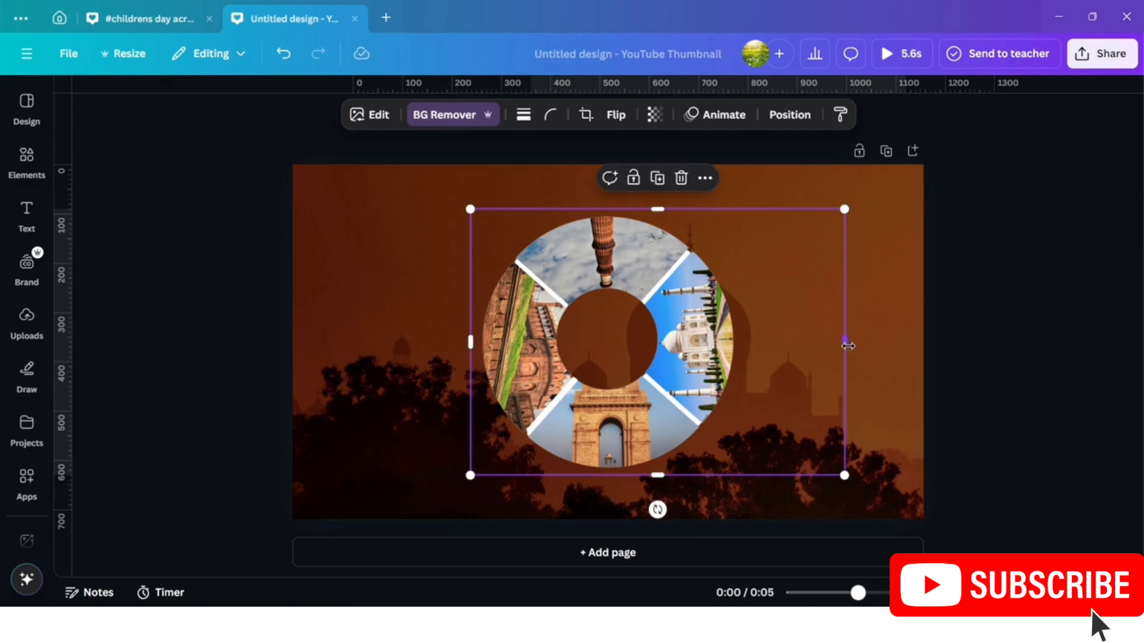
left_click_drag(849, 345, 749, 347)
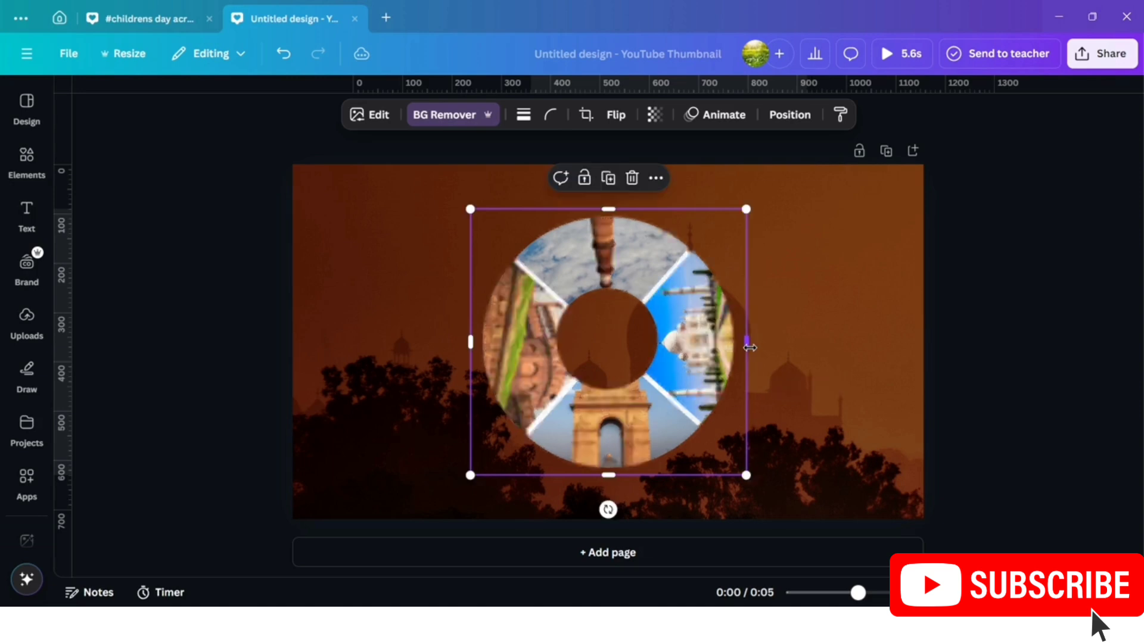
Enlarge the collage wheel to nearly the page width and centre it over the upper page edge, showing the India Gate segment.
left_click_drag(671, 422, 658, 261)
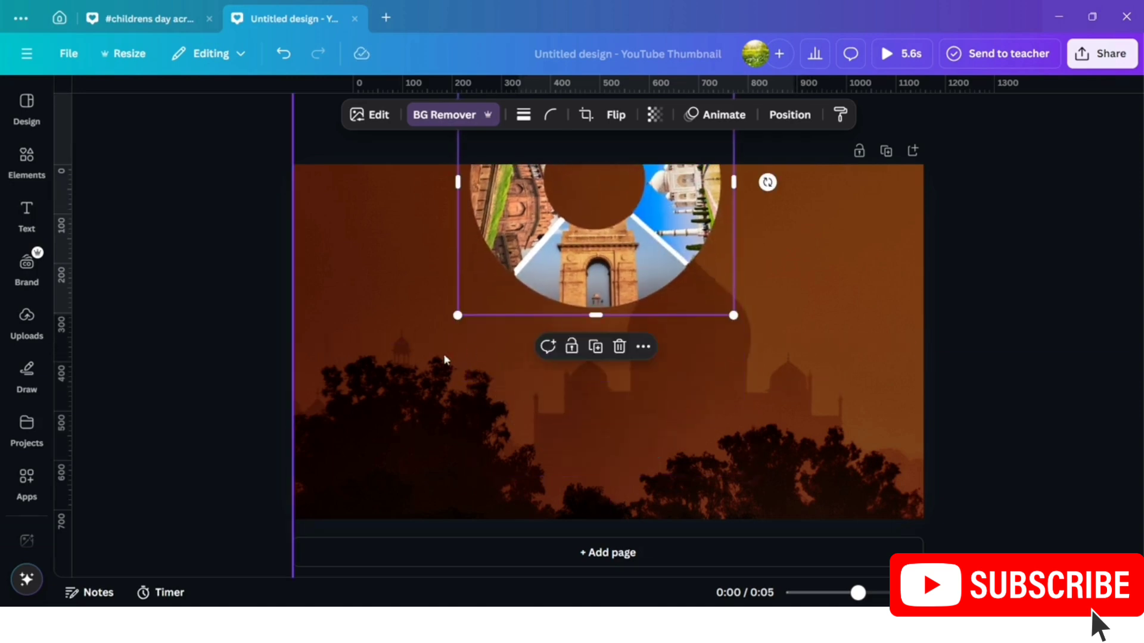
left_click_drag(459, 314, 292, 465)
left_click_drag(735, 476, 817, 552)
left_click_drag(628, 435, 681, 265)
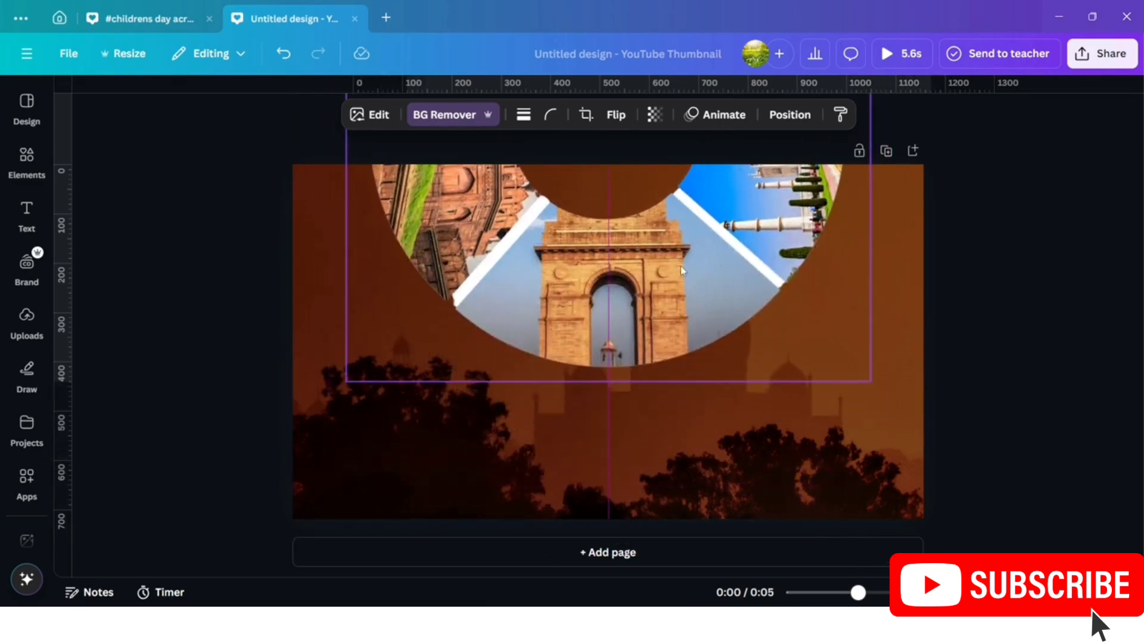
left_click_drag(345, 383, 262, 459)
left_click_drag(499, 371, 539, 363)
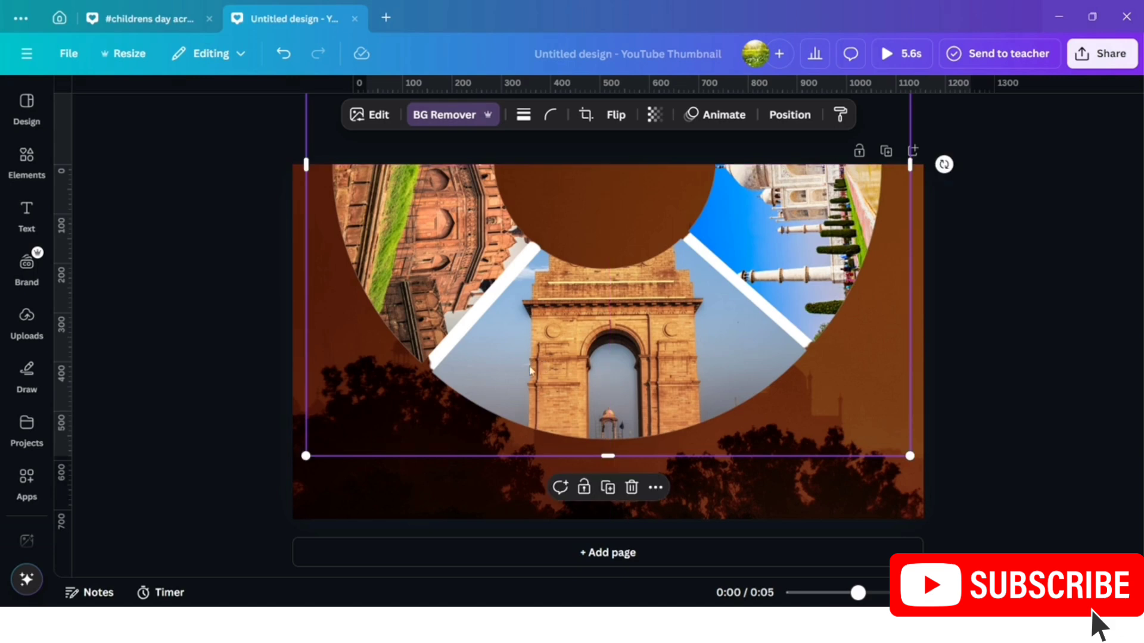
left_click_drag(308, 457, 281, 481)
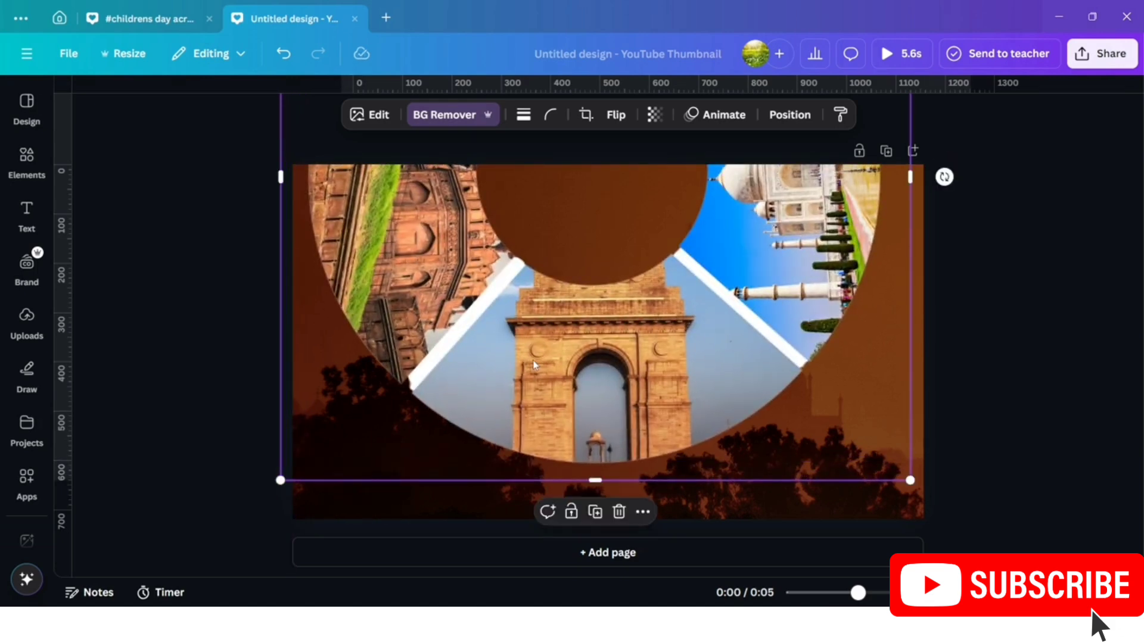
left_click_drag(533, 365, 559, 326)
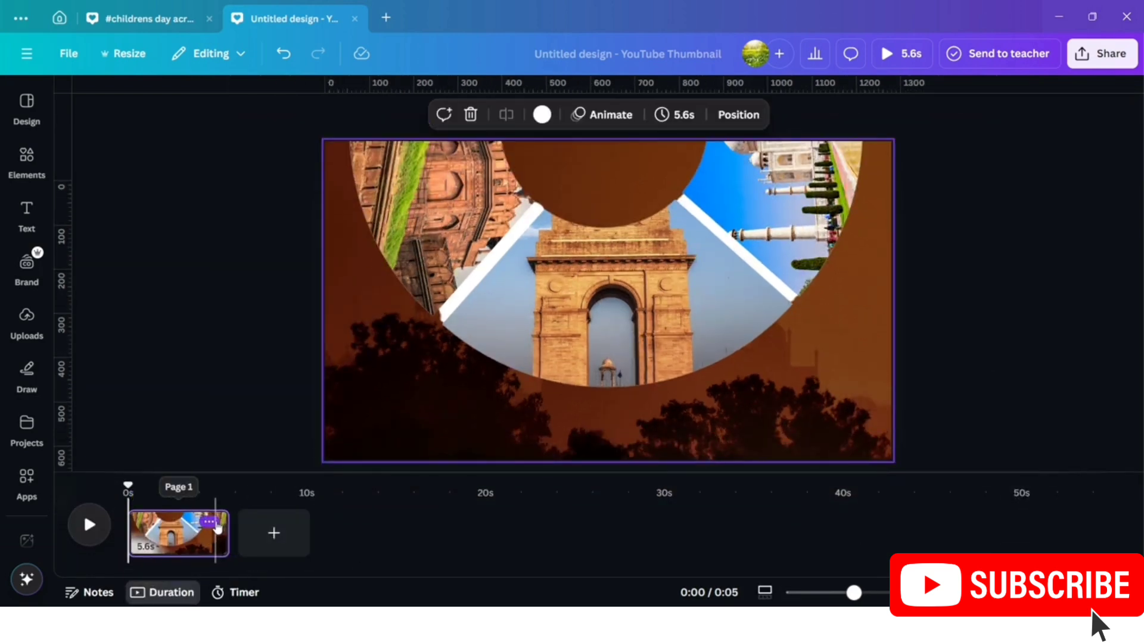
Duplicate the page and rotate the copy's wheel a quarter turn clockwise to bring the Taj Mahal upright at the bottom, centred horizontally.
left_click(216, 524)
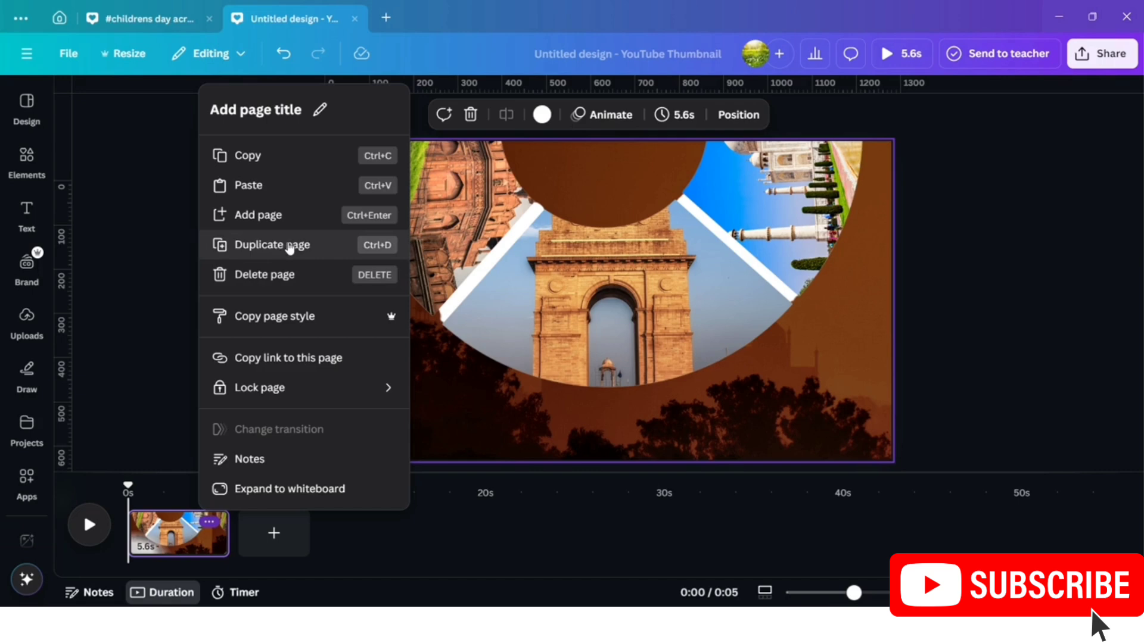
left_click(288, 246)
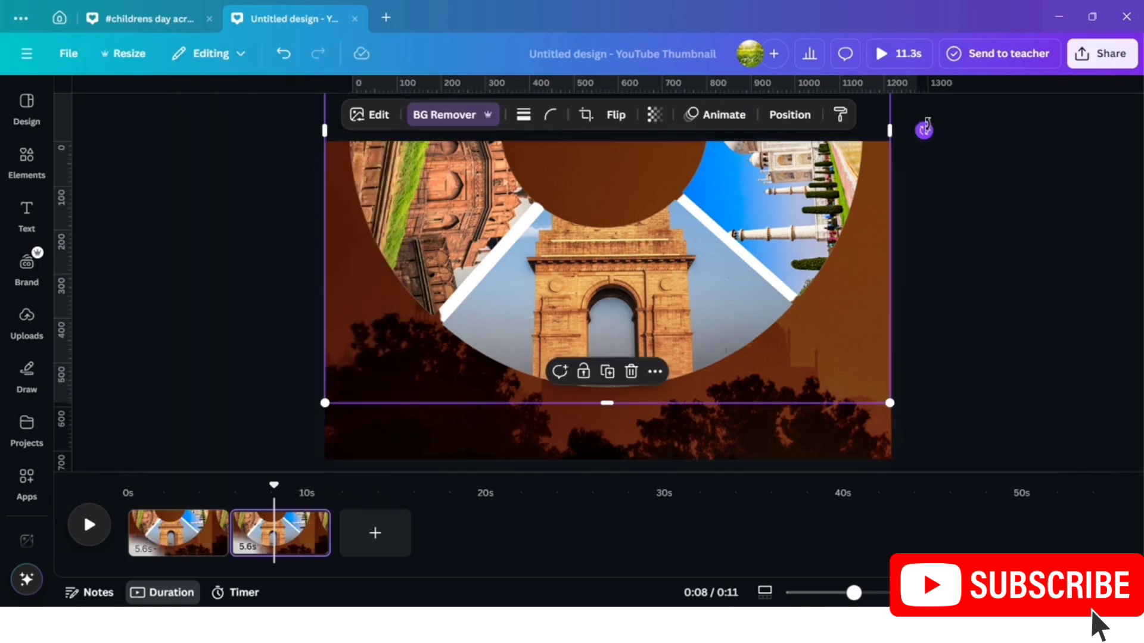
left_click_drag(923, 131, 744, 336)
left_click_drag(696, 307, 602, 302)
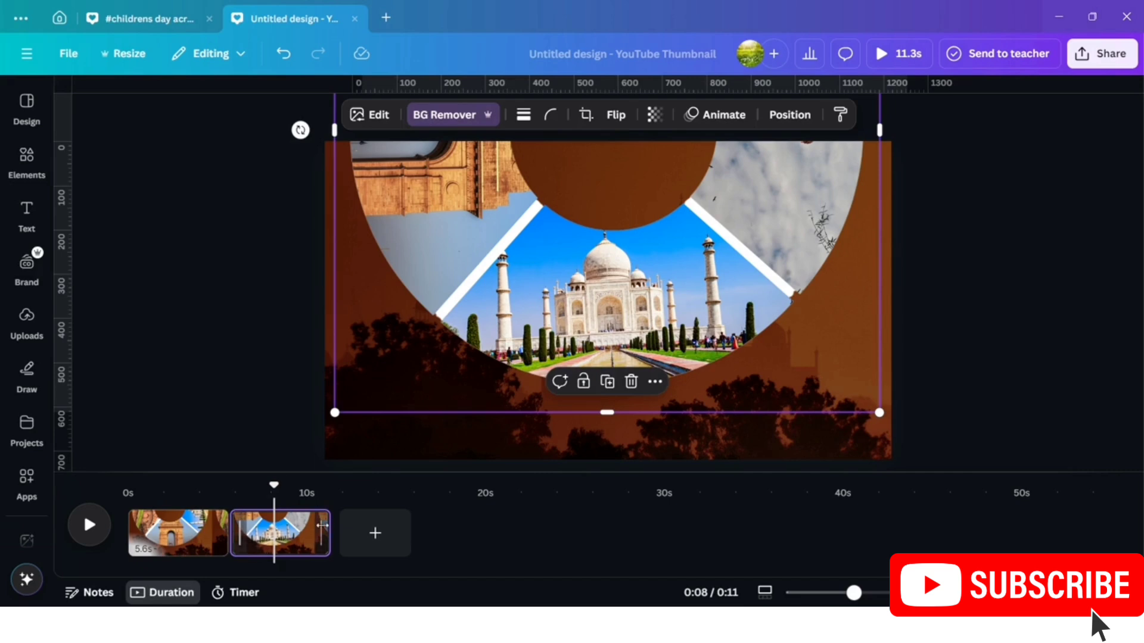
Shift the second page's background photo to the left and duplicate that page to make a third one.
left_click(441, 434)
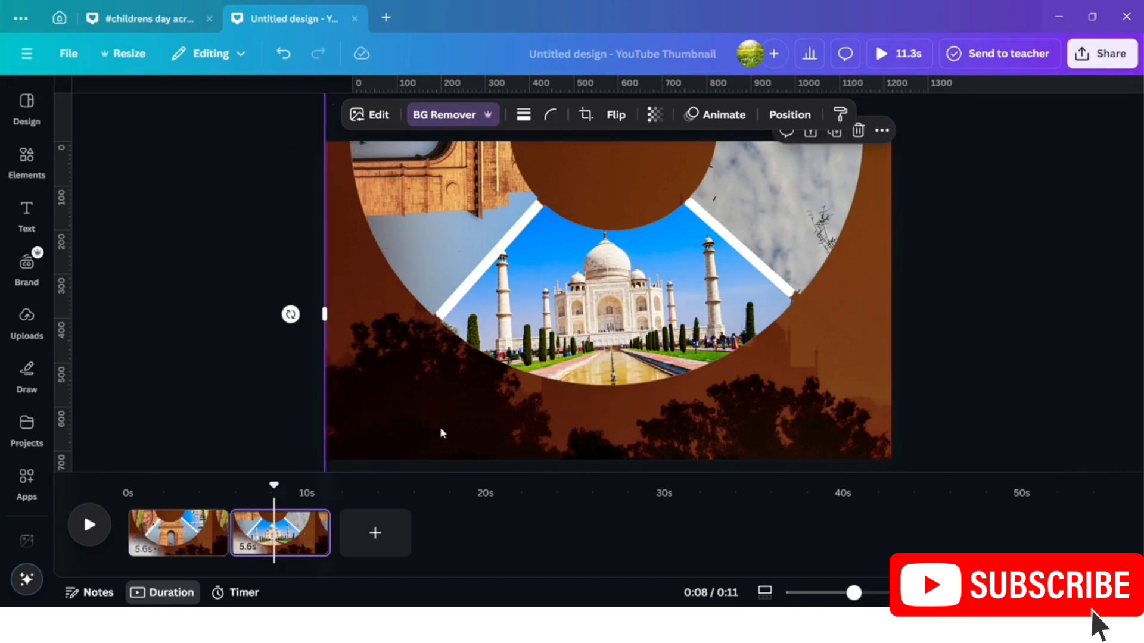
left_click_drag(422, 428, 349, 428)
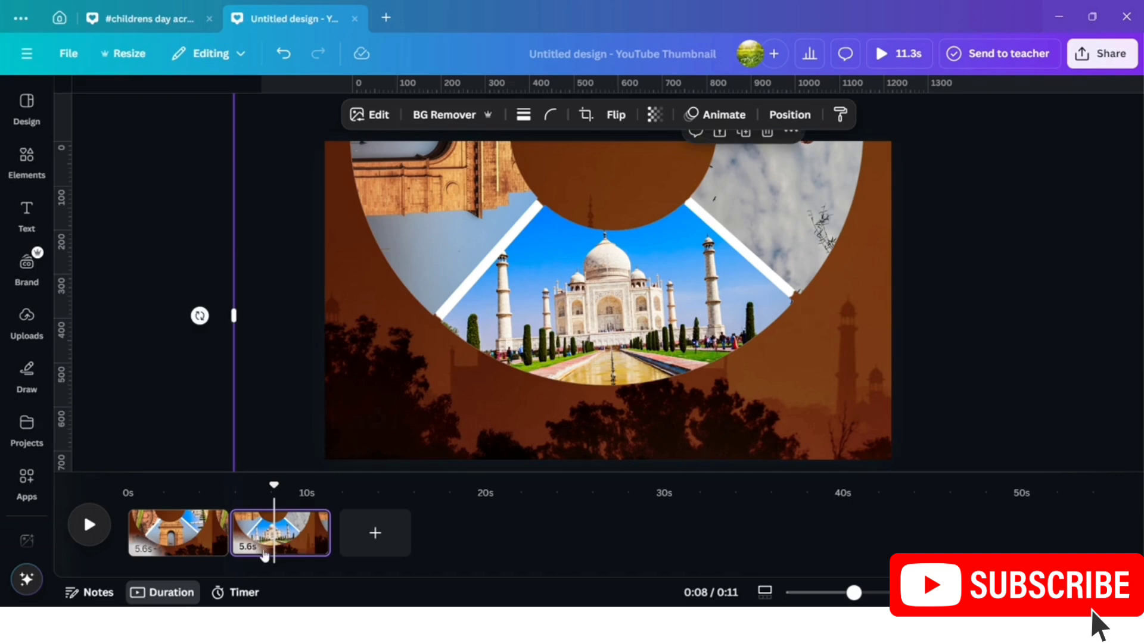
left_click(310, 522)
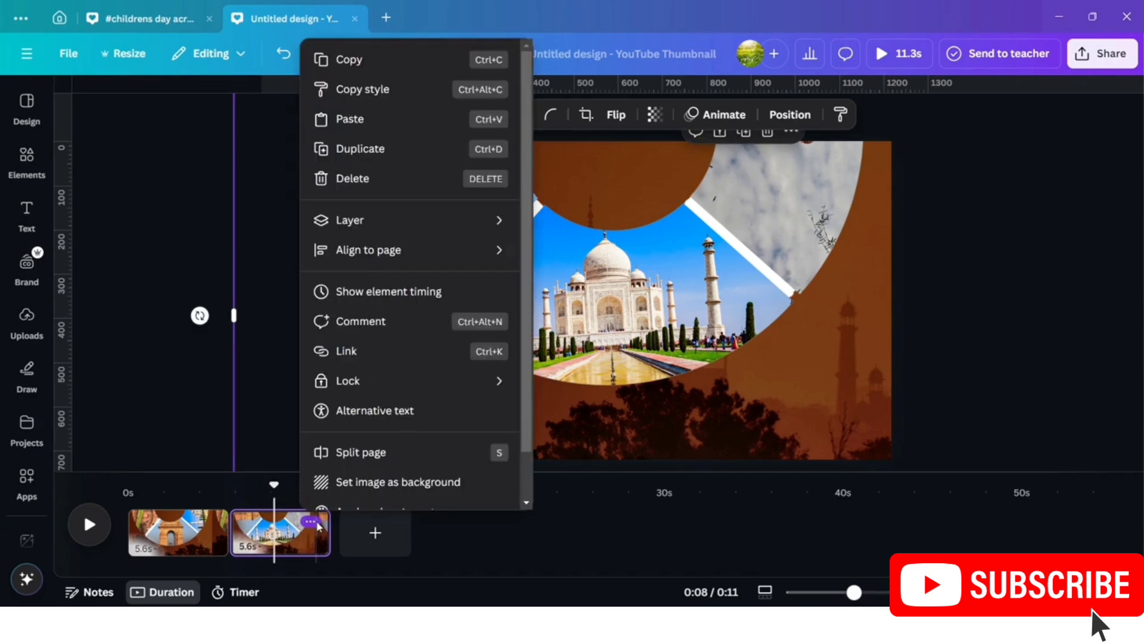
left_click(401, 203)
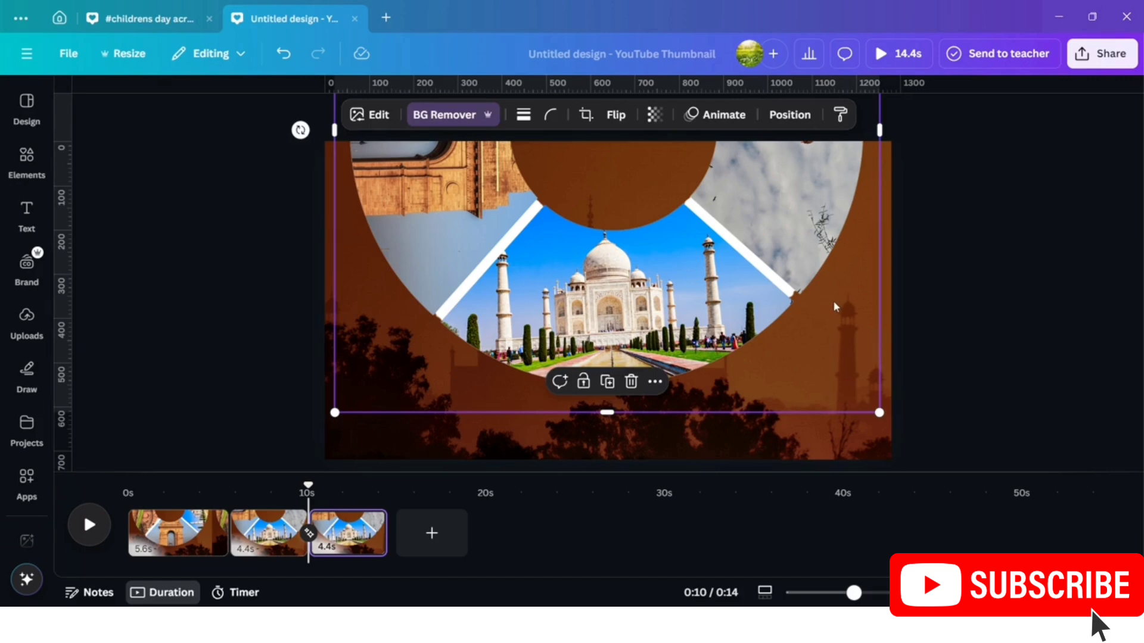
Rotate the third page's wheel a quarter turn clockwise to bring the Qutub Minar upright at the bottom, centred horizontally.
left_click_drag(301, 129, 301, 6)
left_click_drag(373, 6, 493, 116)
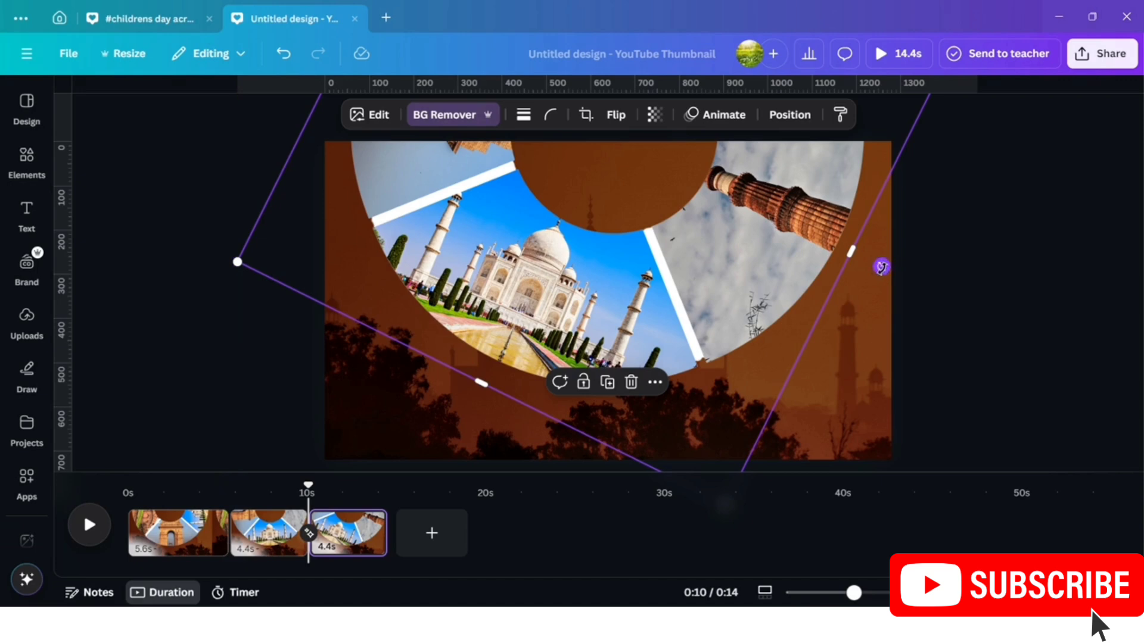
left_click_drag(881, 267, 604, 407)
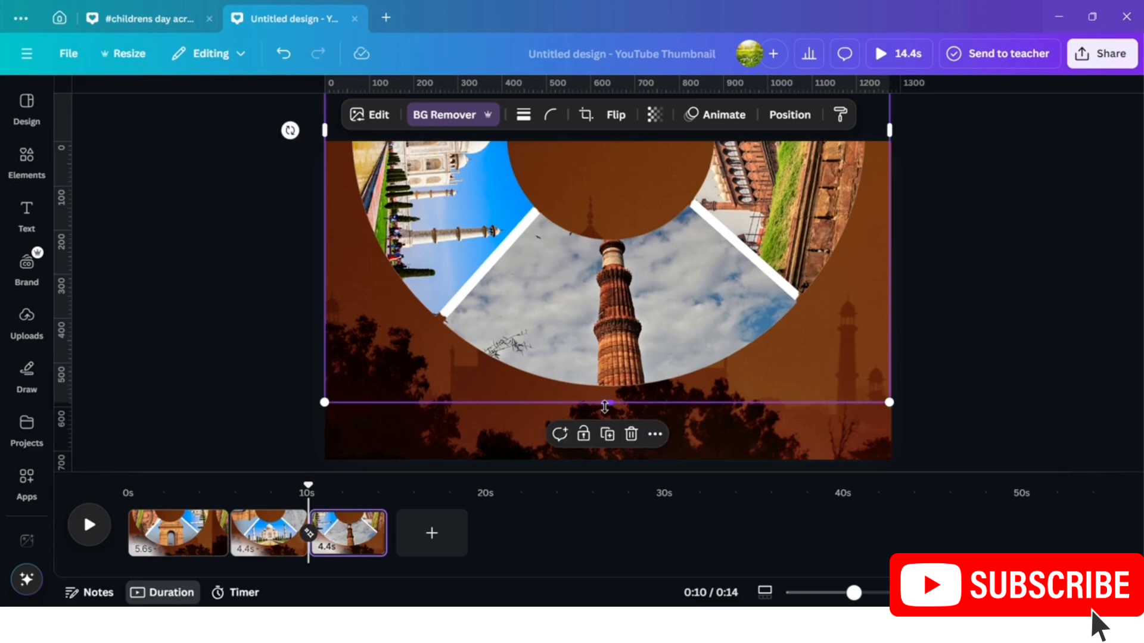
Shift the third page's background photo to the left and duplicate that page to make a fourth one.
left_click(499, 452)
left_click_drag(443, 453, 382, 454)
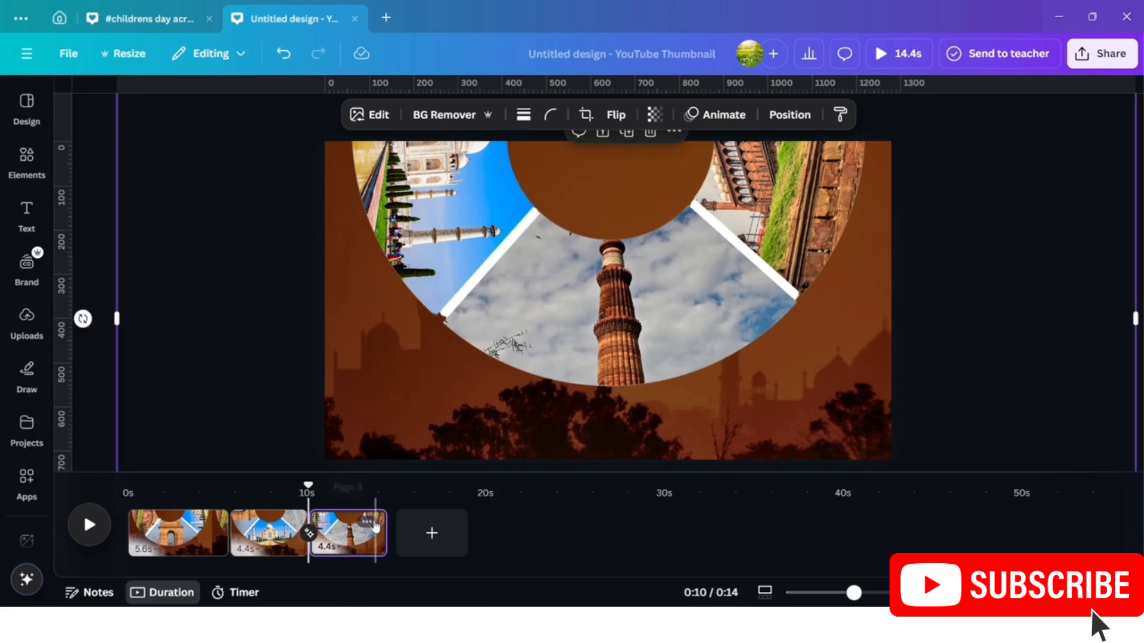
left_click(371, 523)
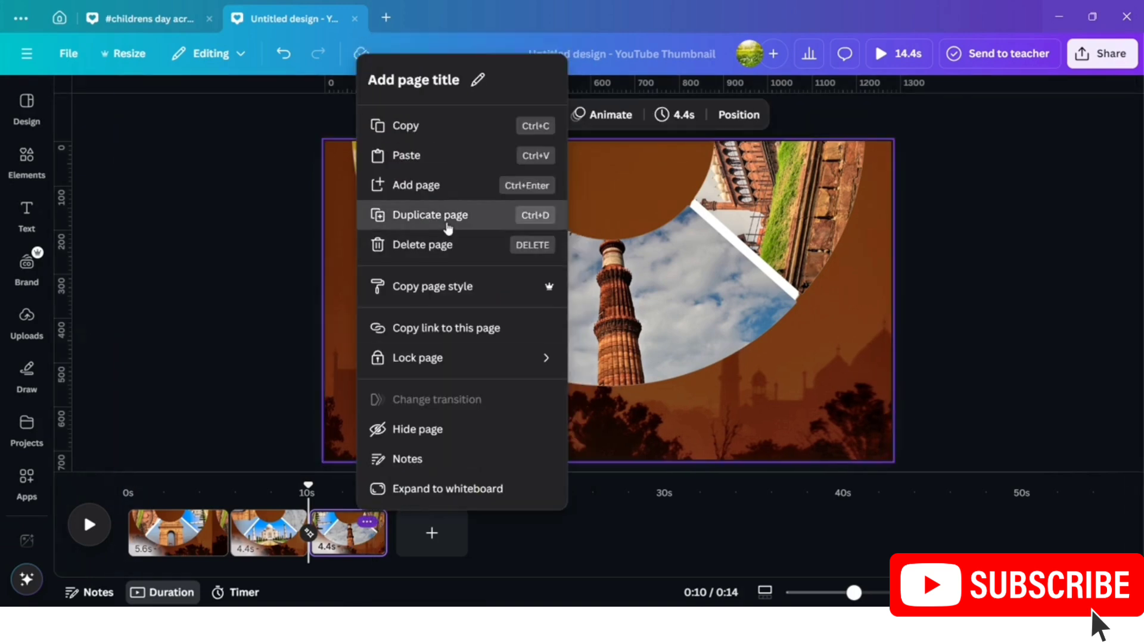
left_click(447, 226)
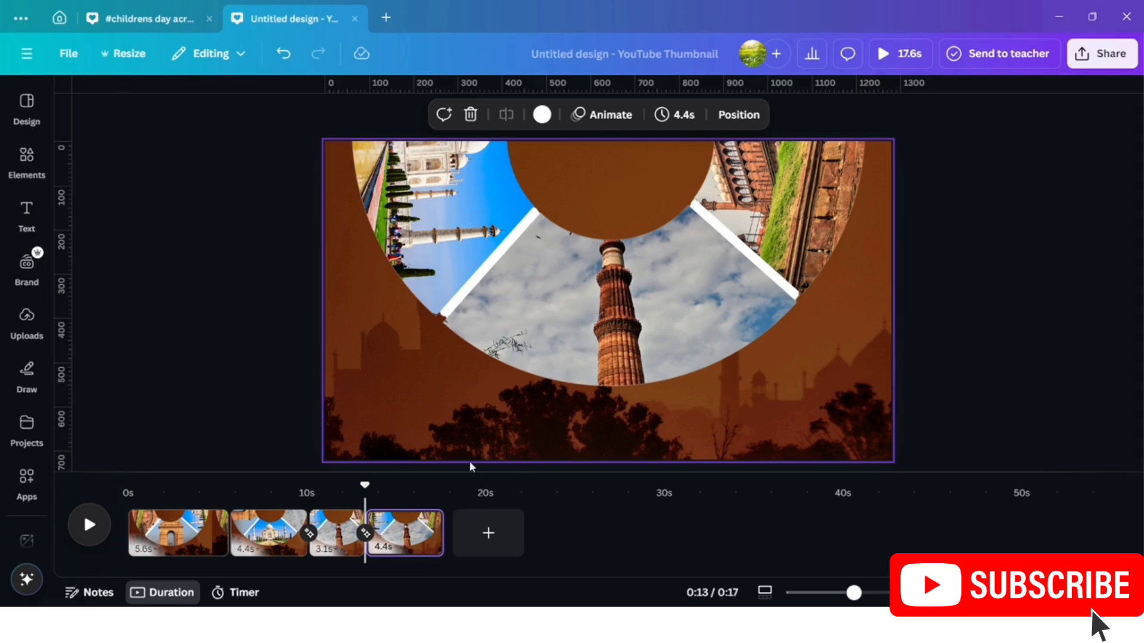
Rotate the fourth page's wheel a quarter turn clockwise to bring the Red Fort upright at the bottom.
left_click(566, 345)
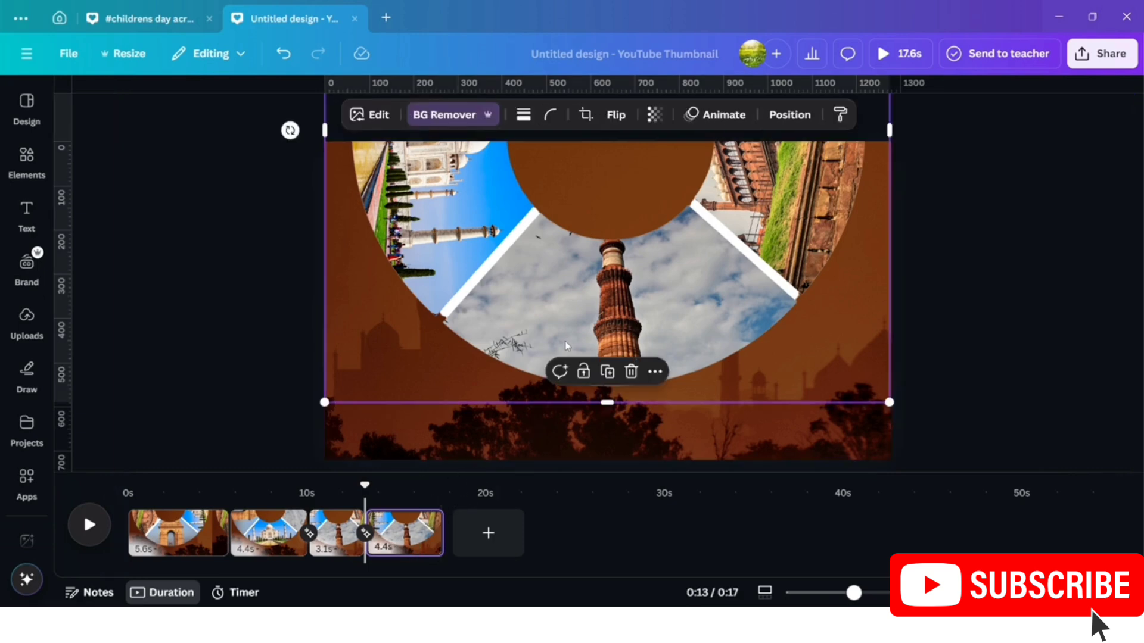
left_click_drag(290, 130, 609, 54)
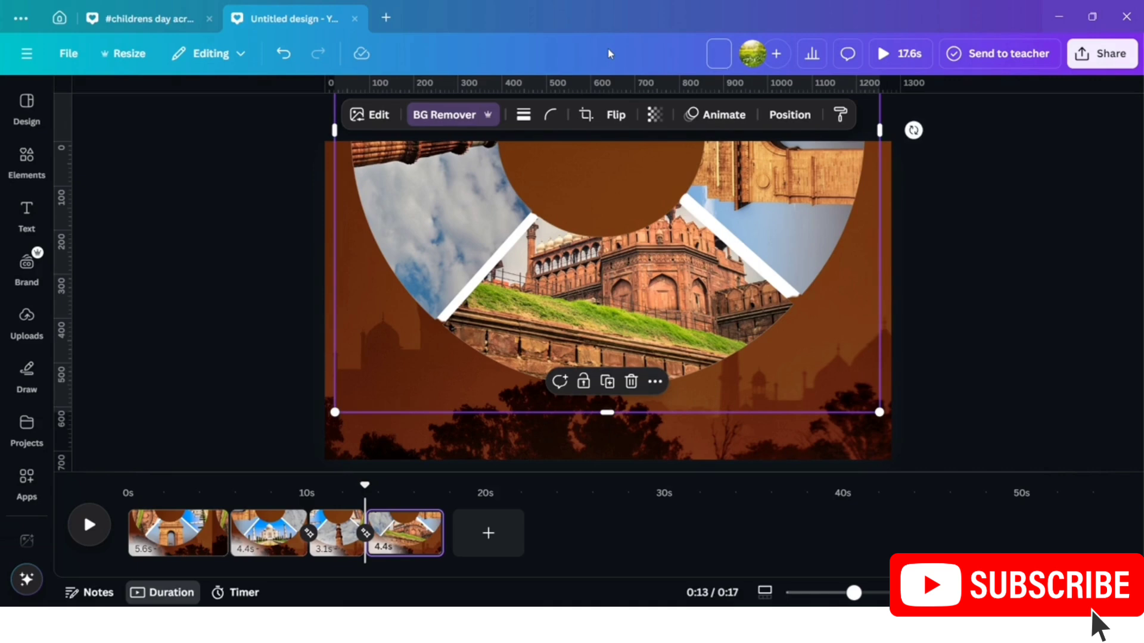
Title the design "vh" and shift the fourth page's background photo to the left.
type("vh")
key("Return")
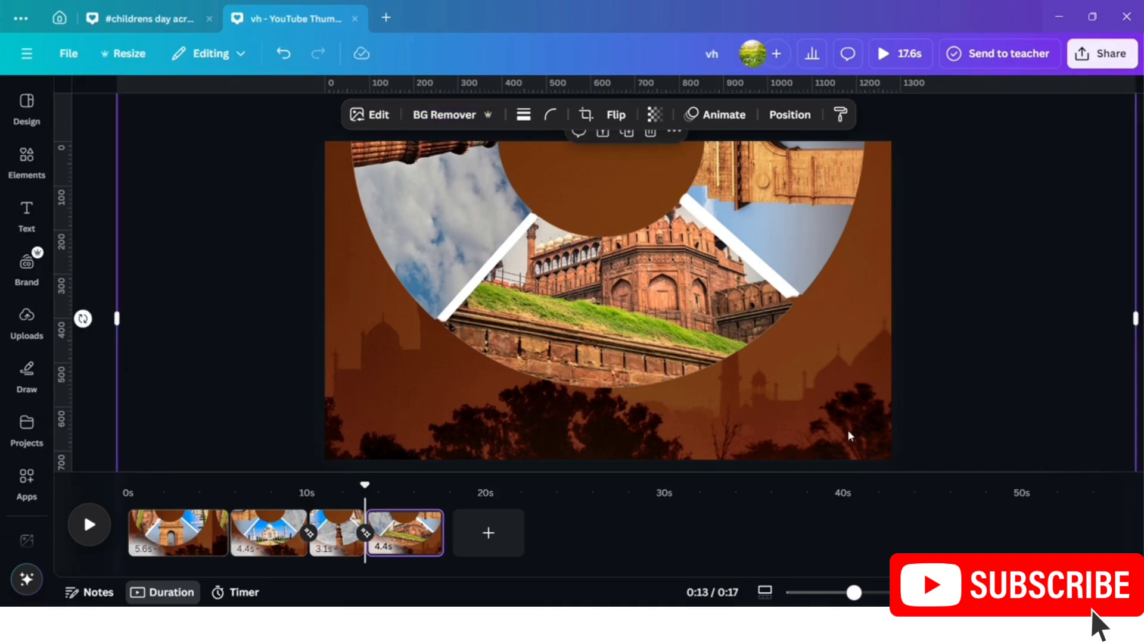
left_click_drag(793, 443, 672, 441)
Apply a Match & Move transition between the first and second pages with a duration of 2.8 seconds.
left_click(309, 532)
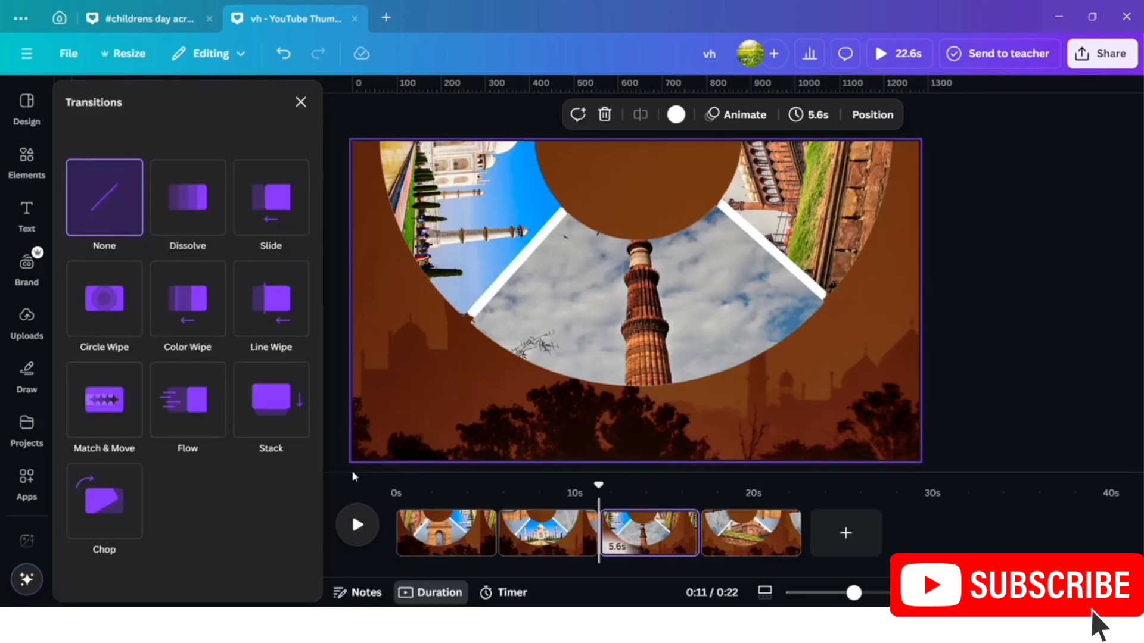
left_click(499, 553)
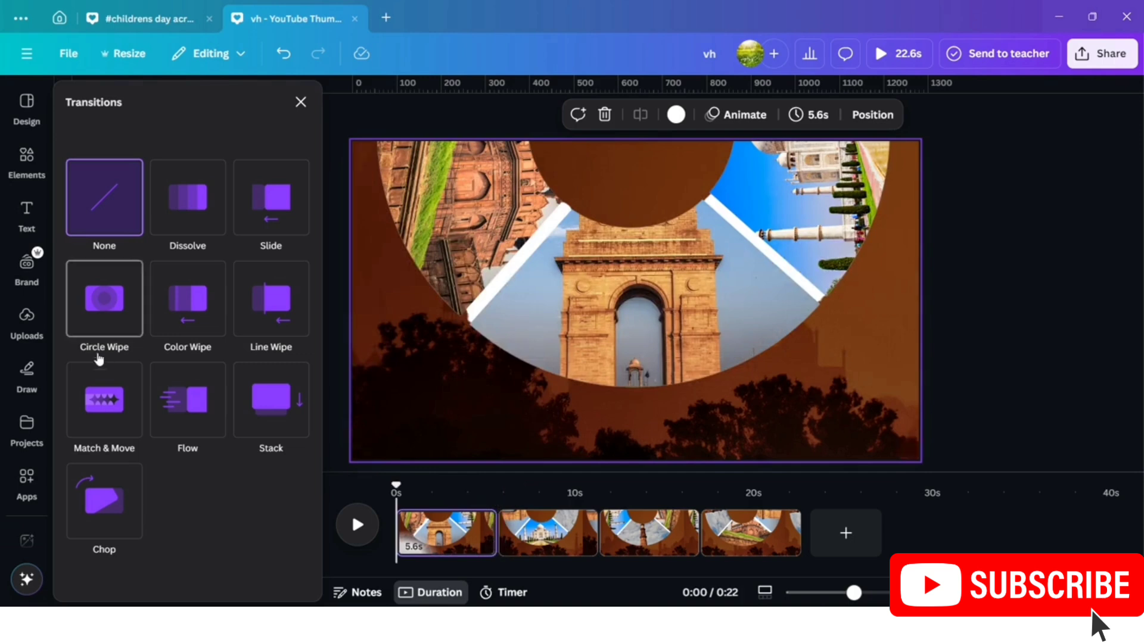
left_click(101, 394)
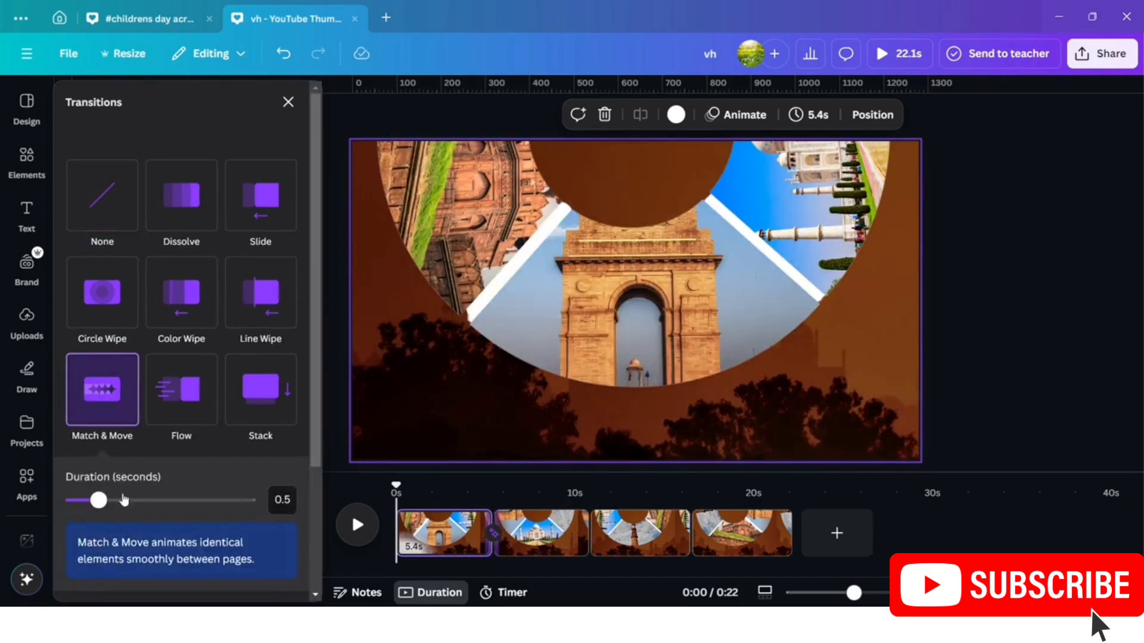
left_click_drag(98, 501, 246, 500)
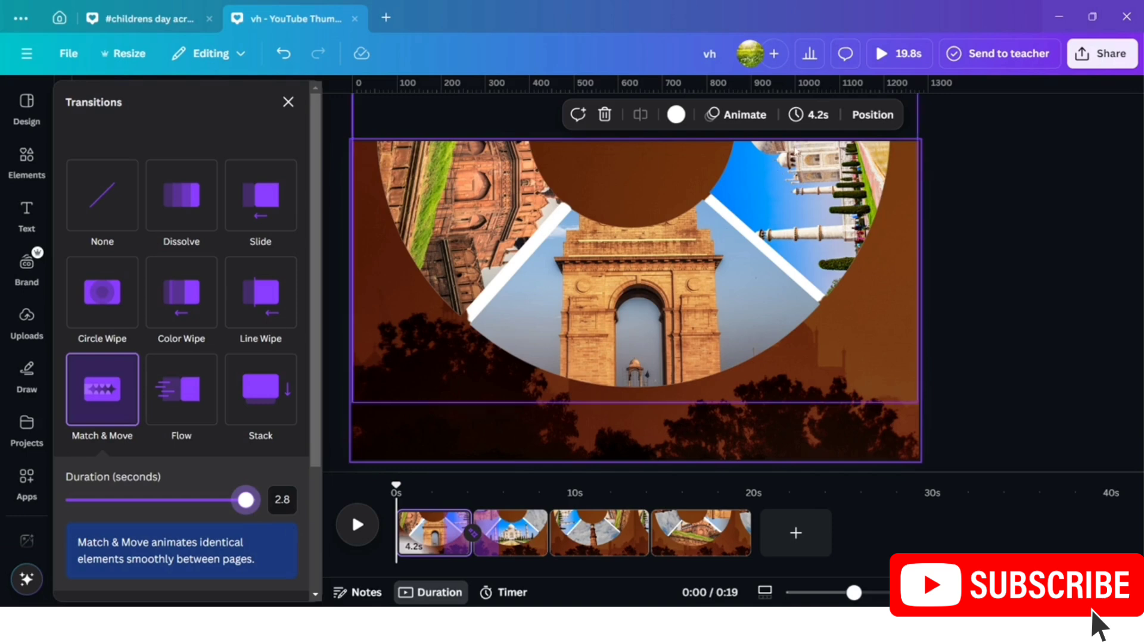
Set the page timing to 2.9 seconds and apply it to all four pages.
left_click(824, 117)
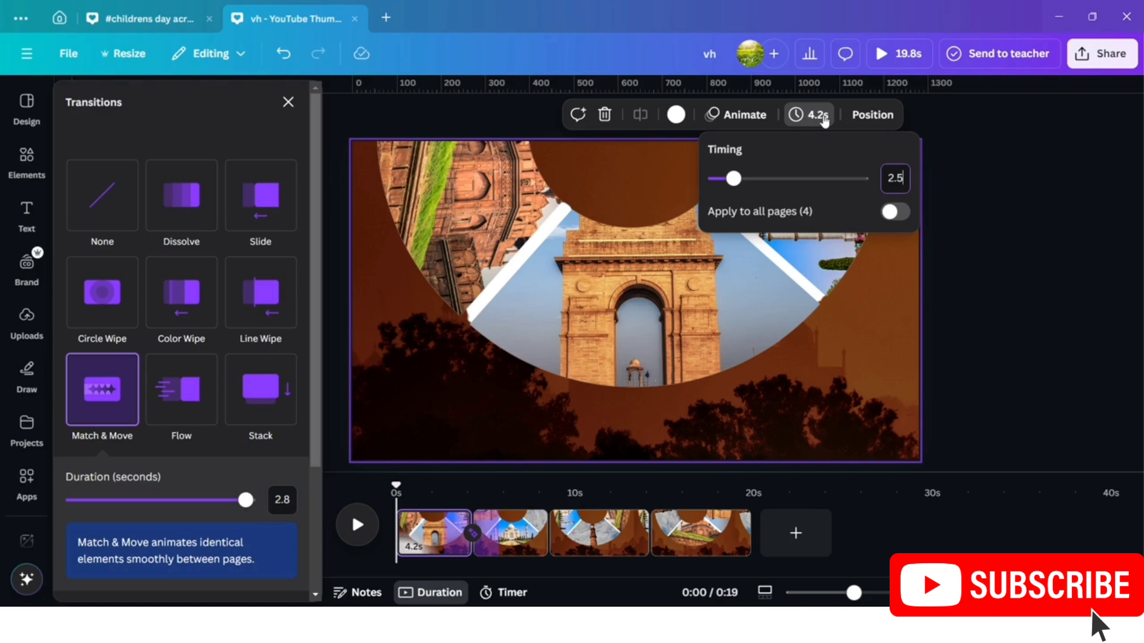
type("2.9")
left_click(893, 214)
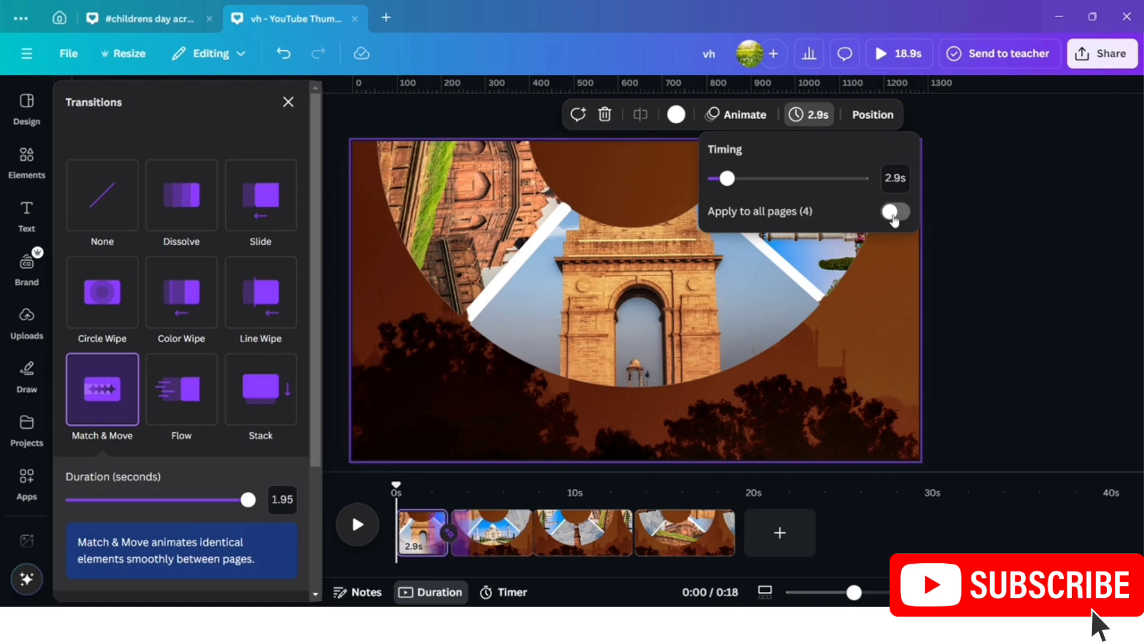
Apply the Match & Move transition between all pages and play the animation through.
scroll(224, 542, "down", 5)
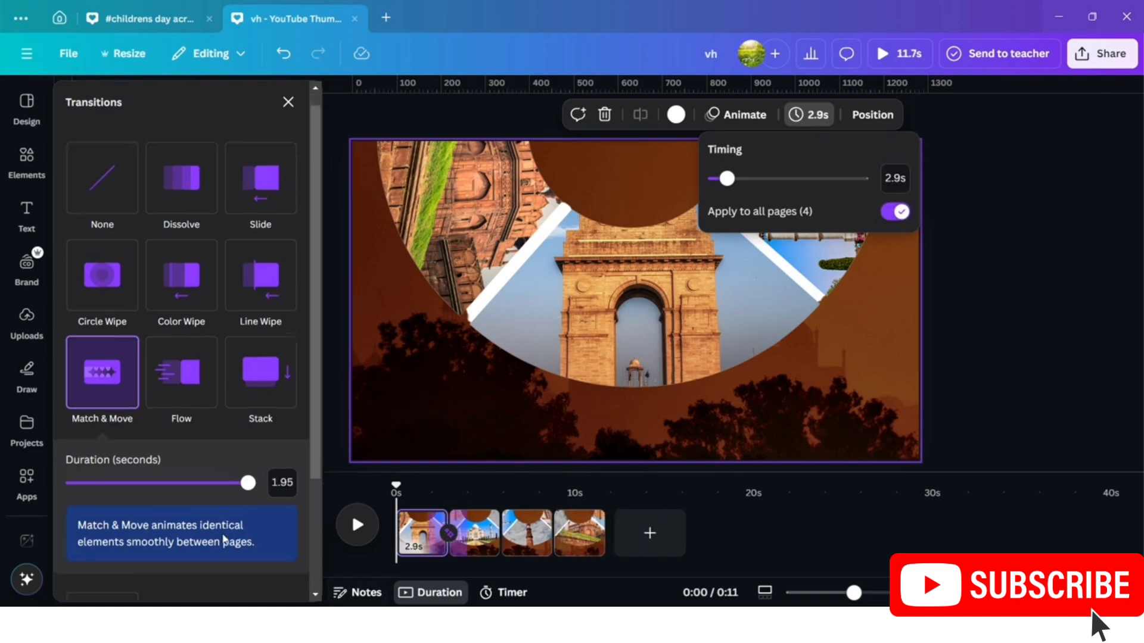
left_click(199, 571)
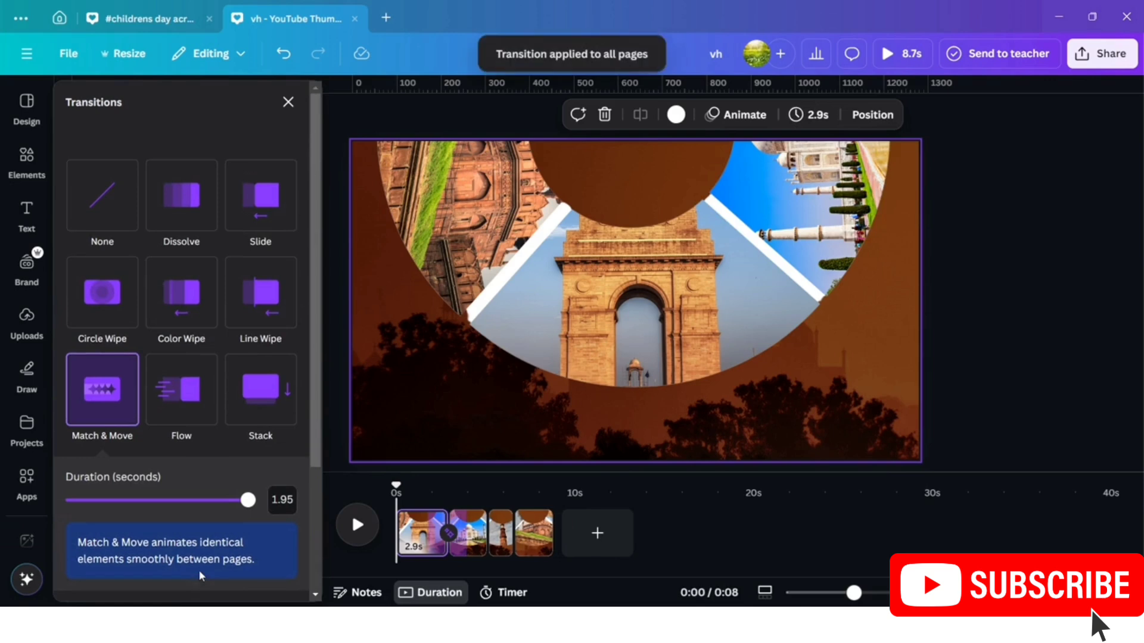
left_click(90, 526)
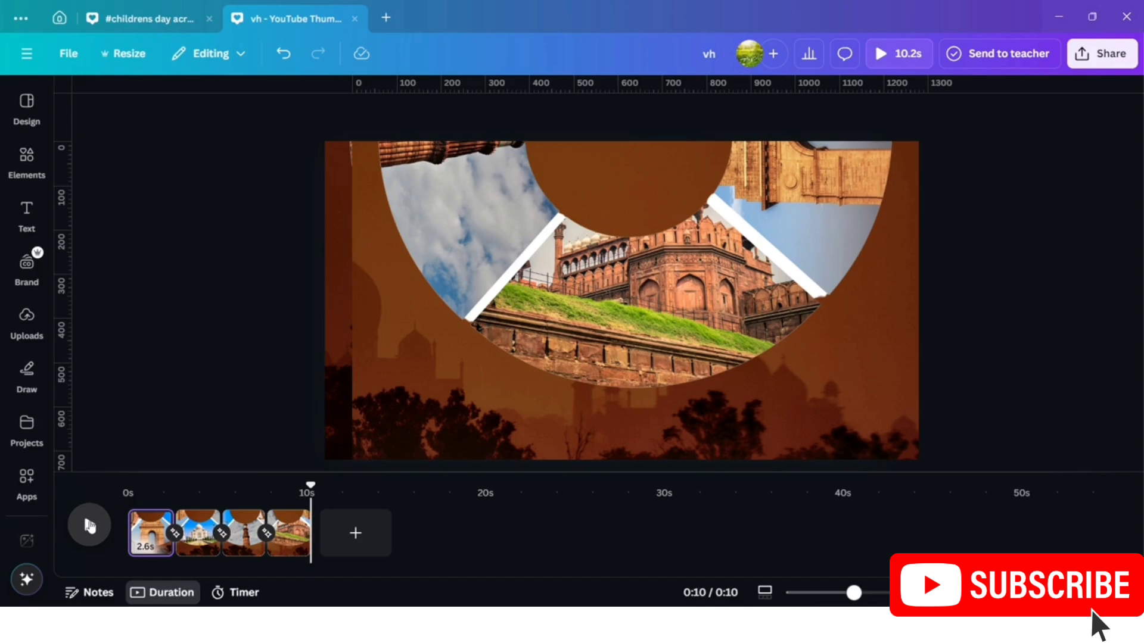
Add the heading "INDIA GATE" to the first page and place it inside the wheel's hub near the upper page edge.
left_click(26, 212)
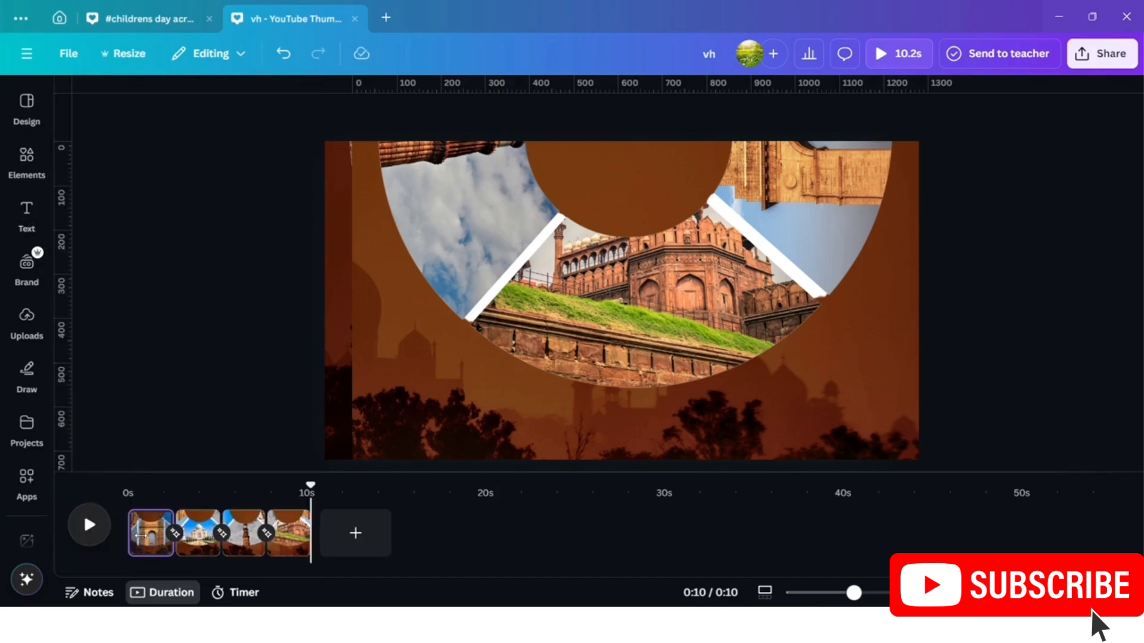
left_click(151, 534)
left_click(28, 211)
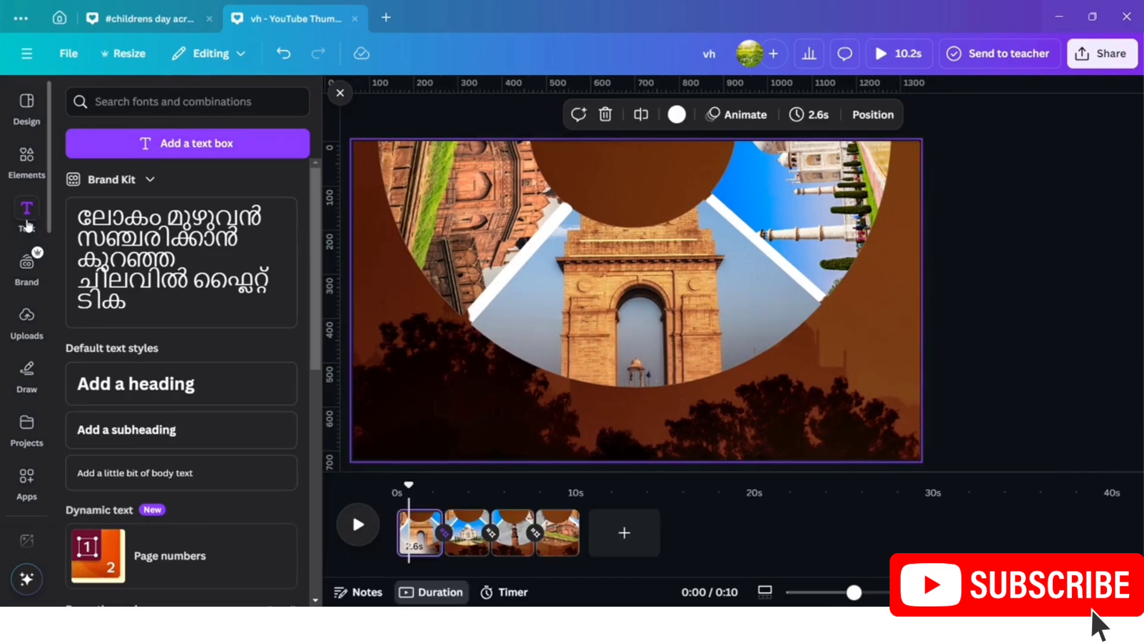
left_click(161, 387)
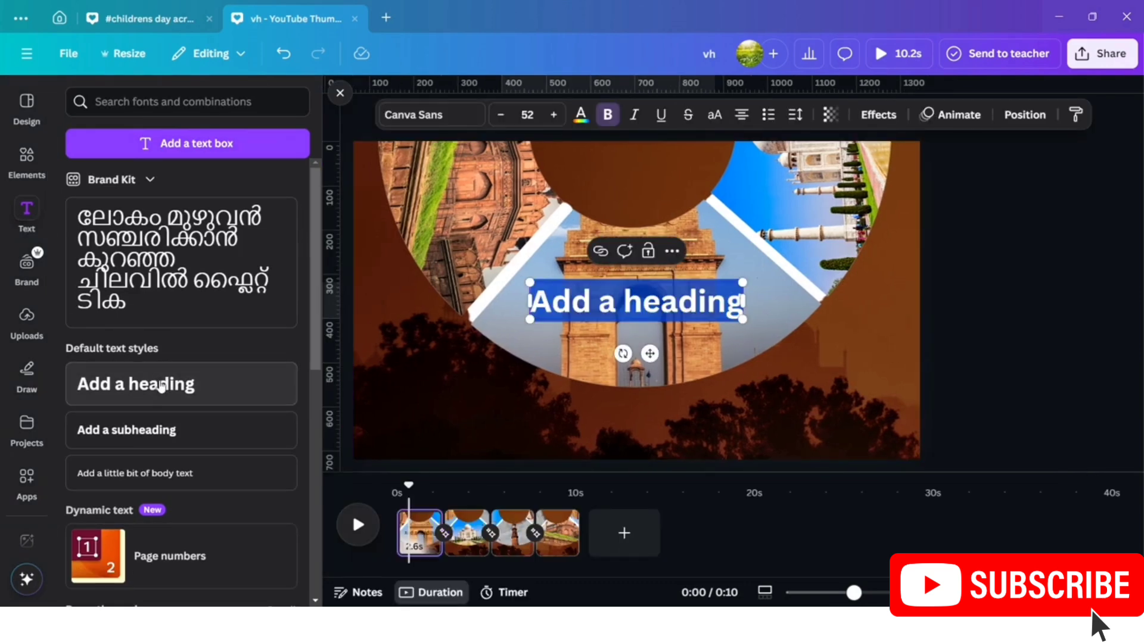
type("INDI")
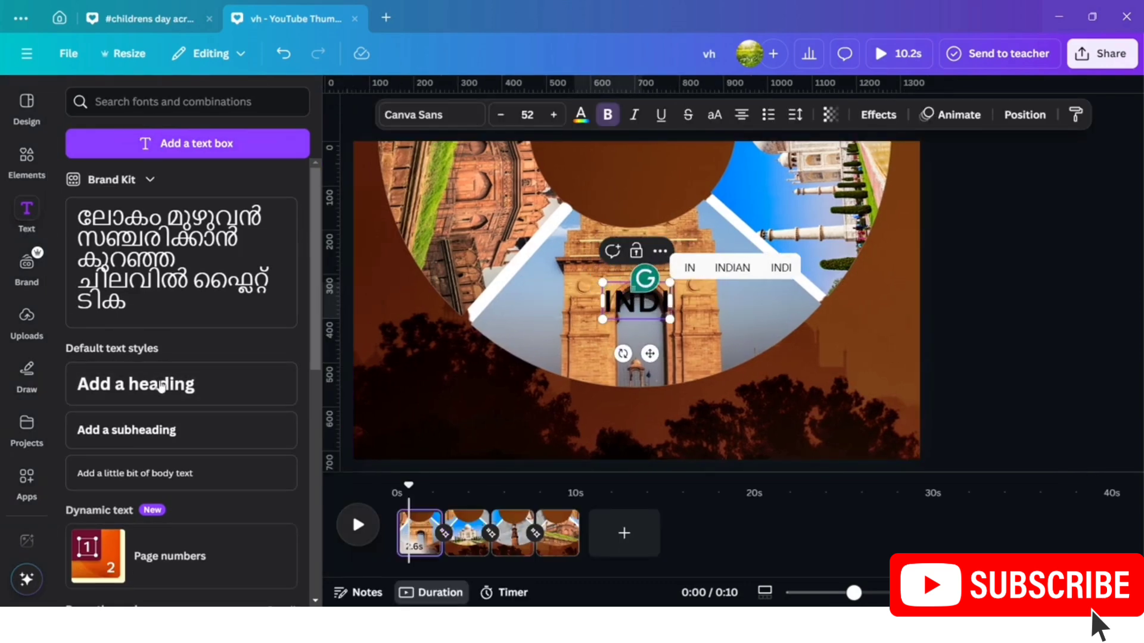
type("A GATE")
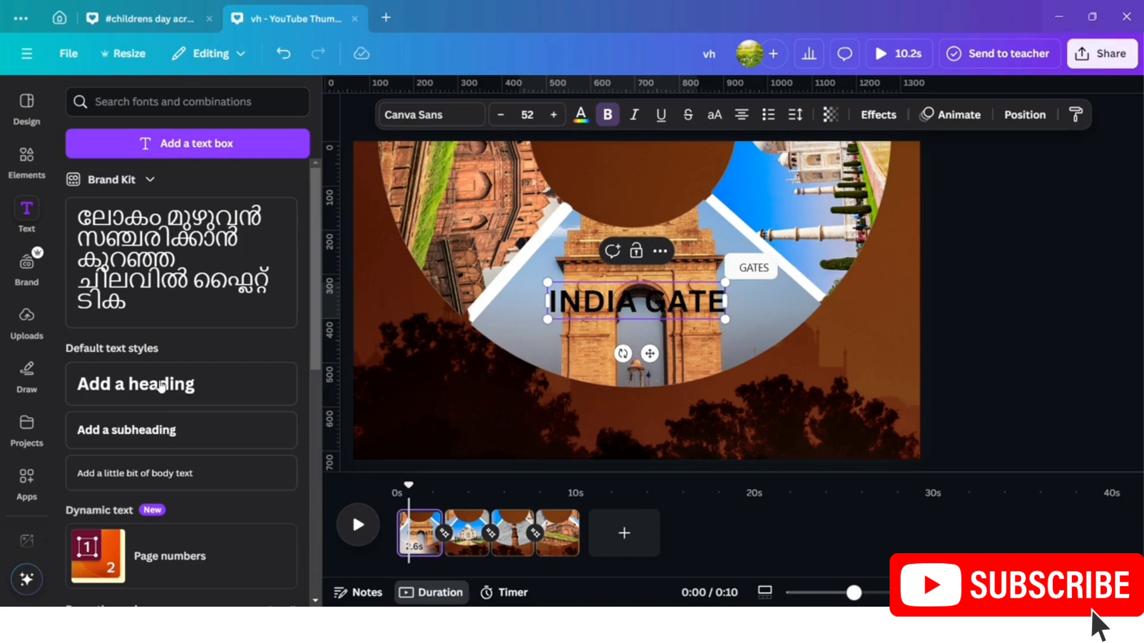
left_click_drag(649, 353, 654, 219)
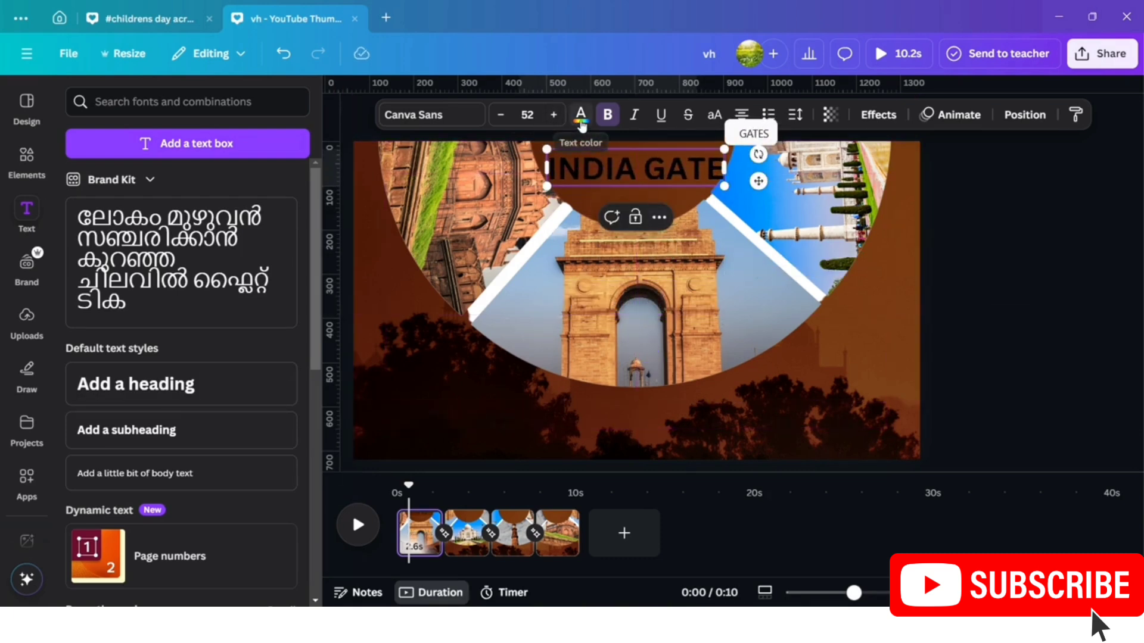
Recolour the INDIA GATE heading white across all pages and shrink it to font size 42.6, keeping it within the hub.
left_click(580, 116)
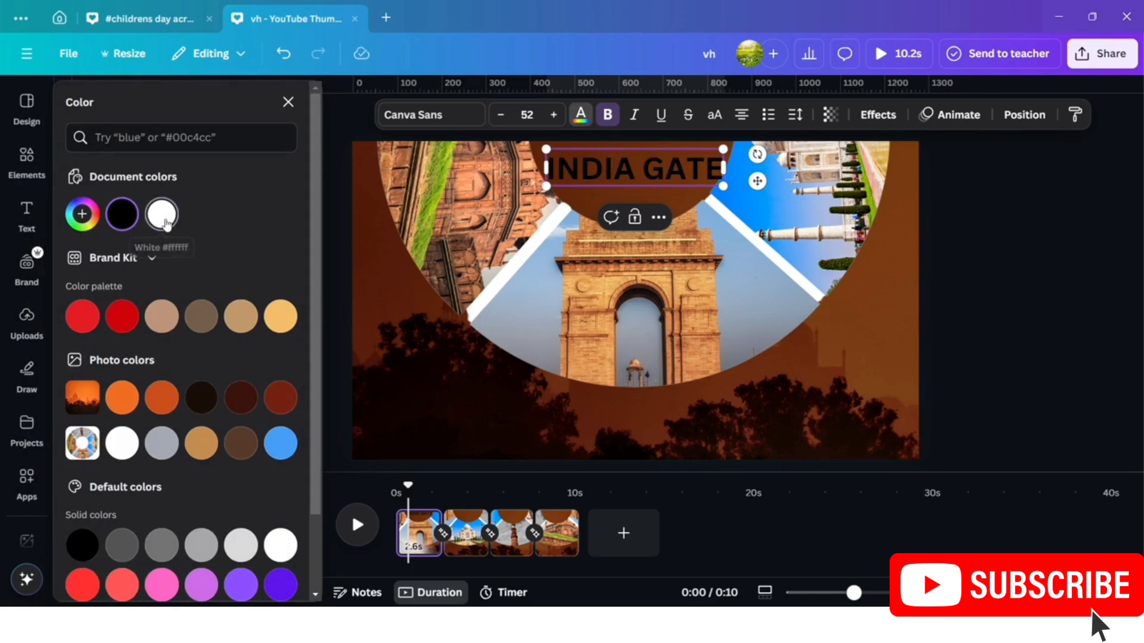
left_click(161, 214)
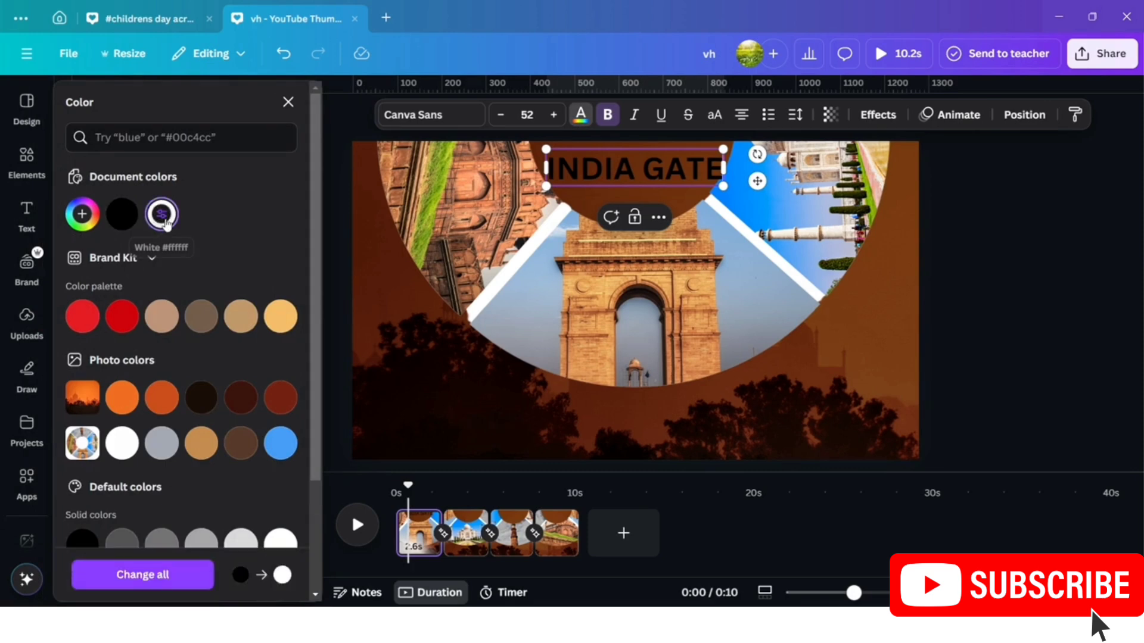
left_click(176, 563)
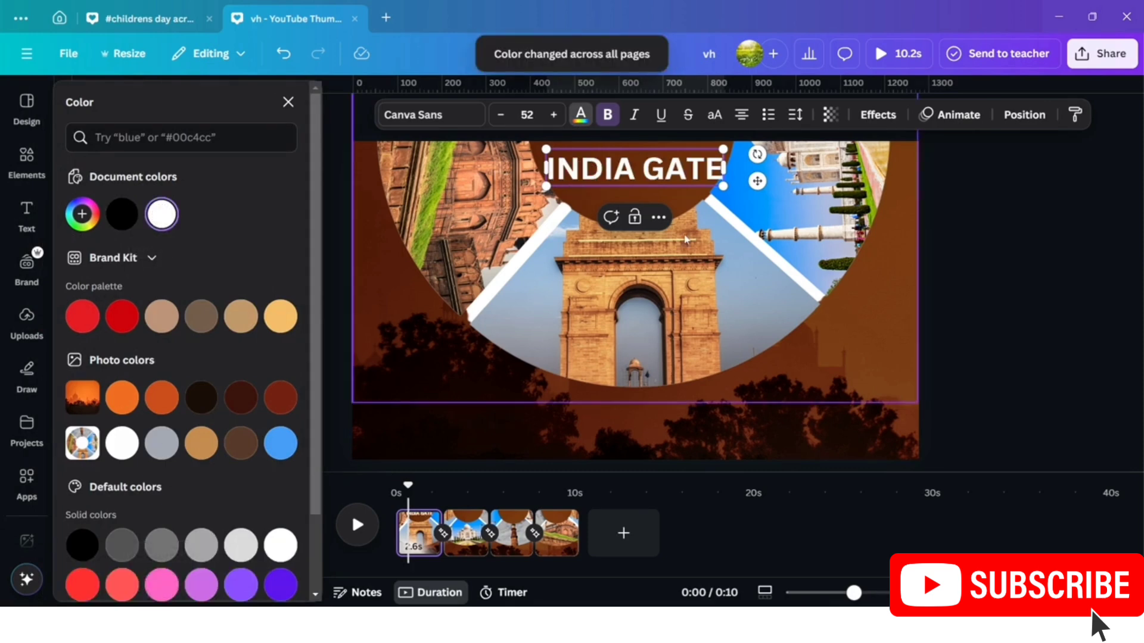
left_click_drag(717, 154, 736, 179)
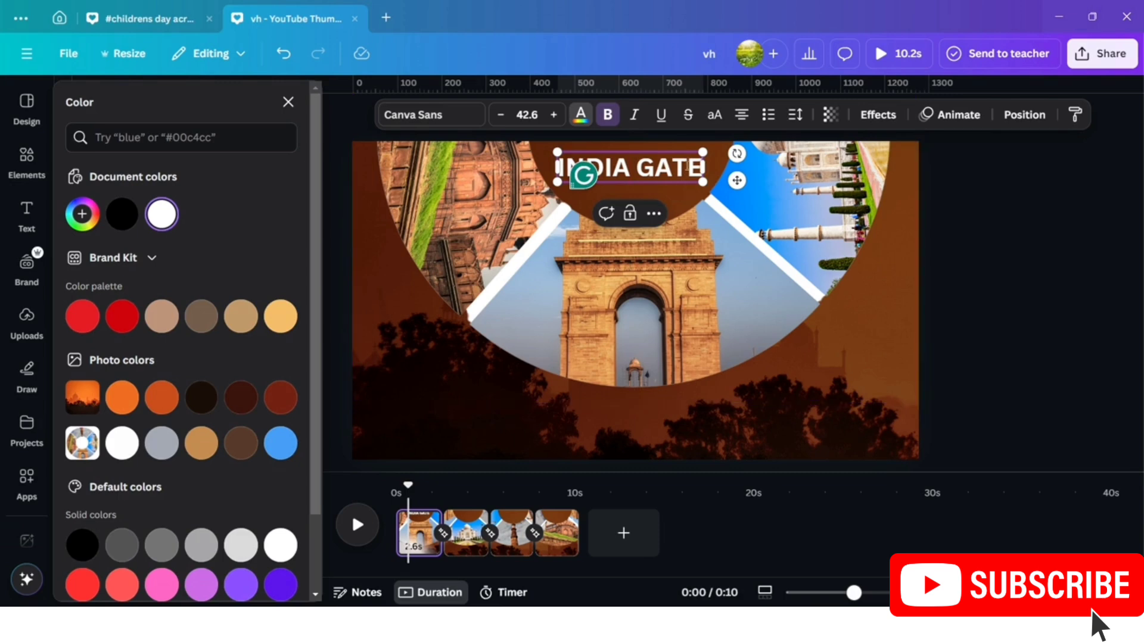
left_click(974, 308)
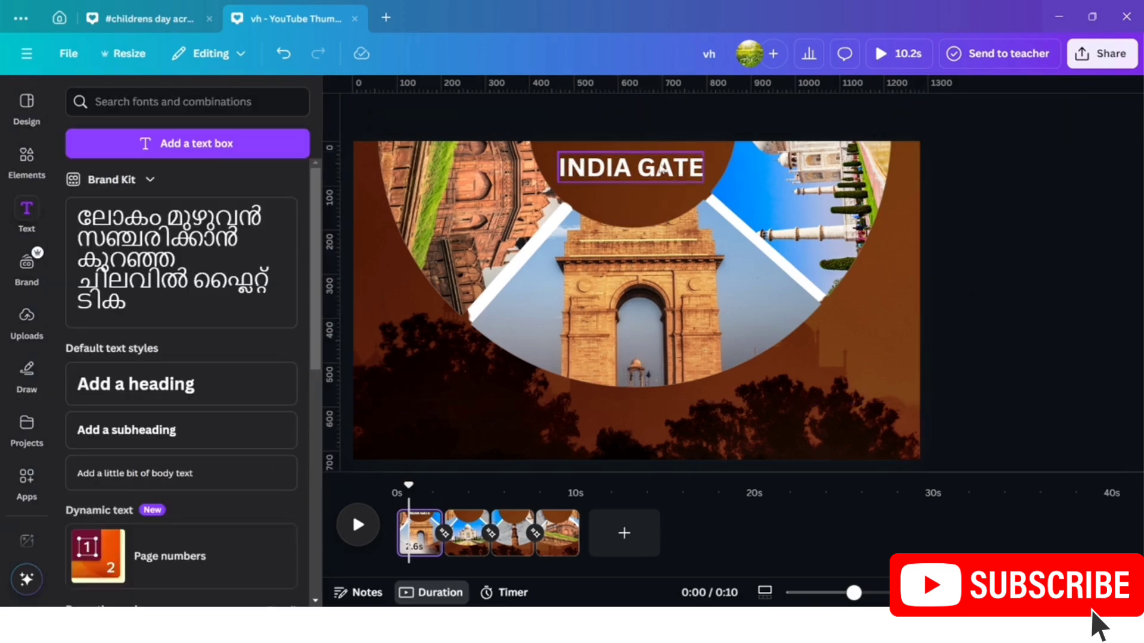
Show the INDIA GATE heading's element timing, trim it to start just after the page begins and end before the transition, and preview it.
left_click(663, 169)
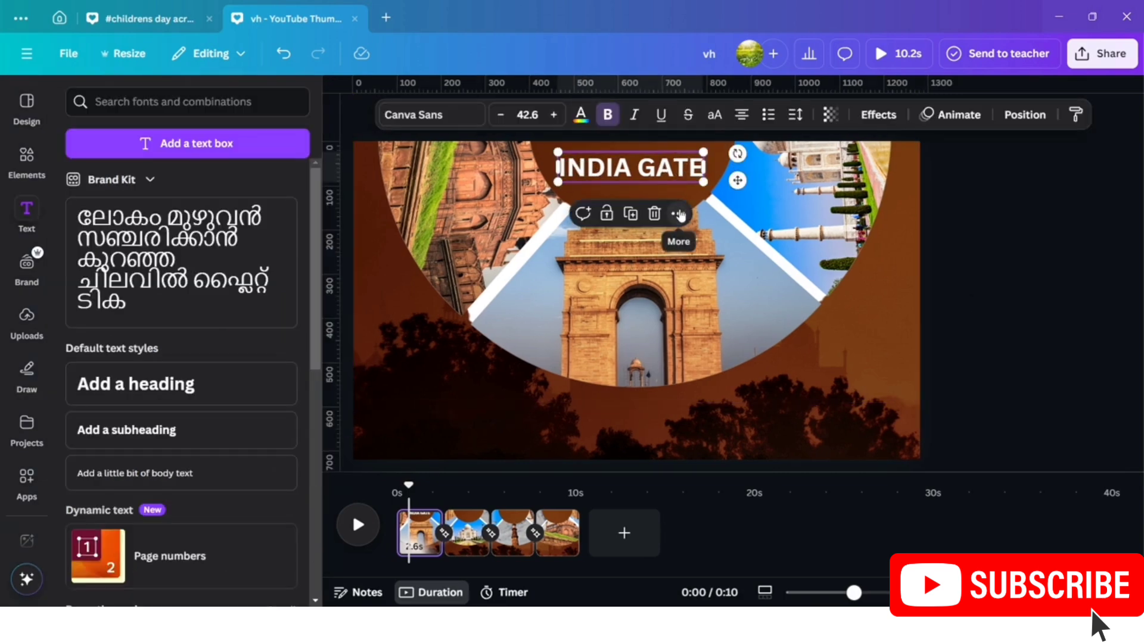
left_click(679, 215)
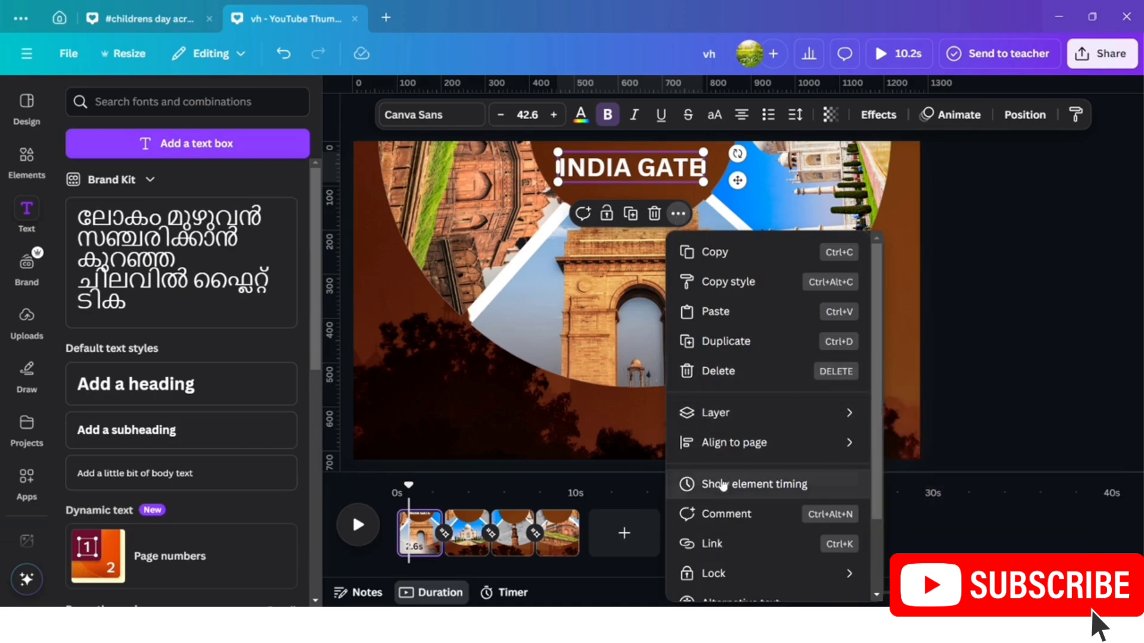
left_click(719, 484)
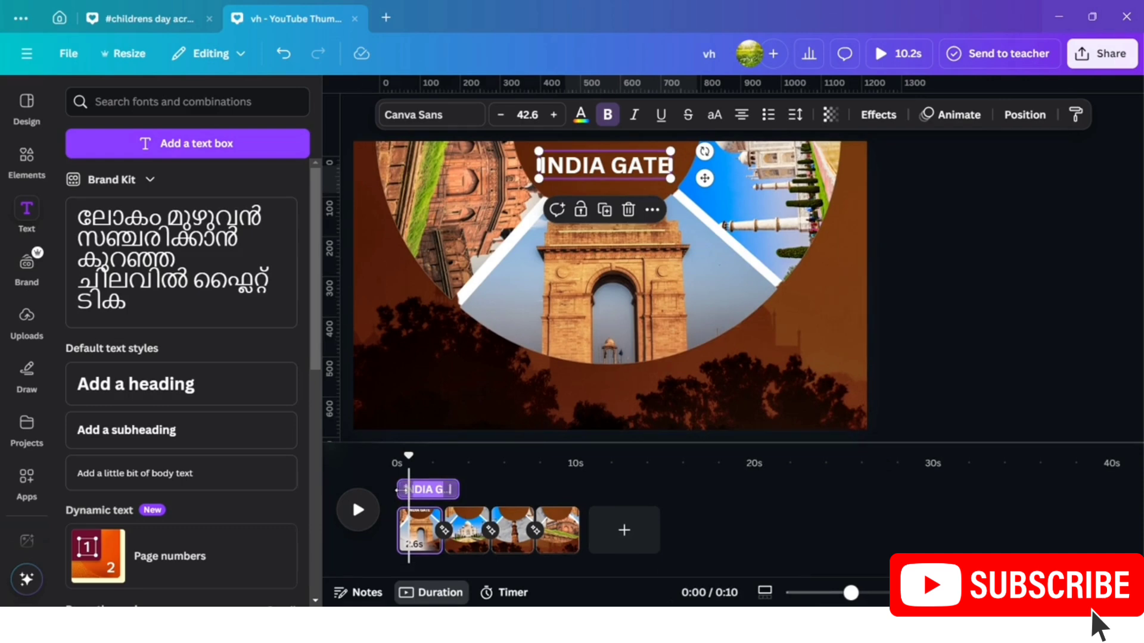
left_click_drag(402, 491, 370, 460)
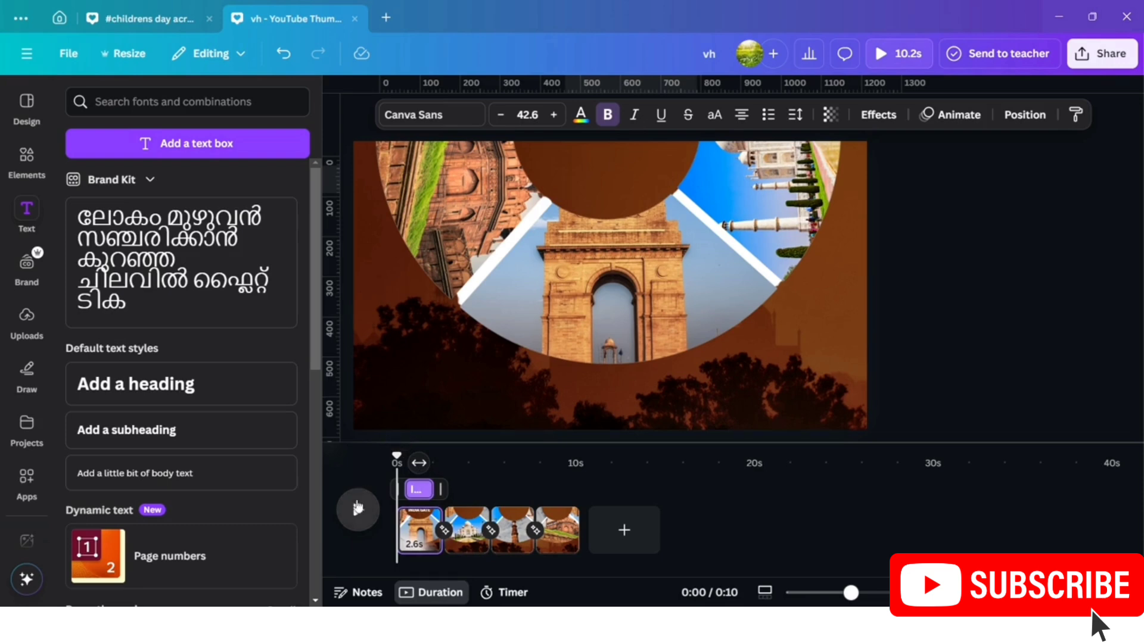
left_click(358, 508)
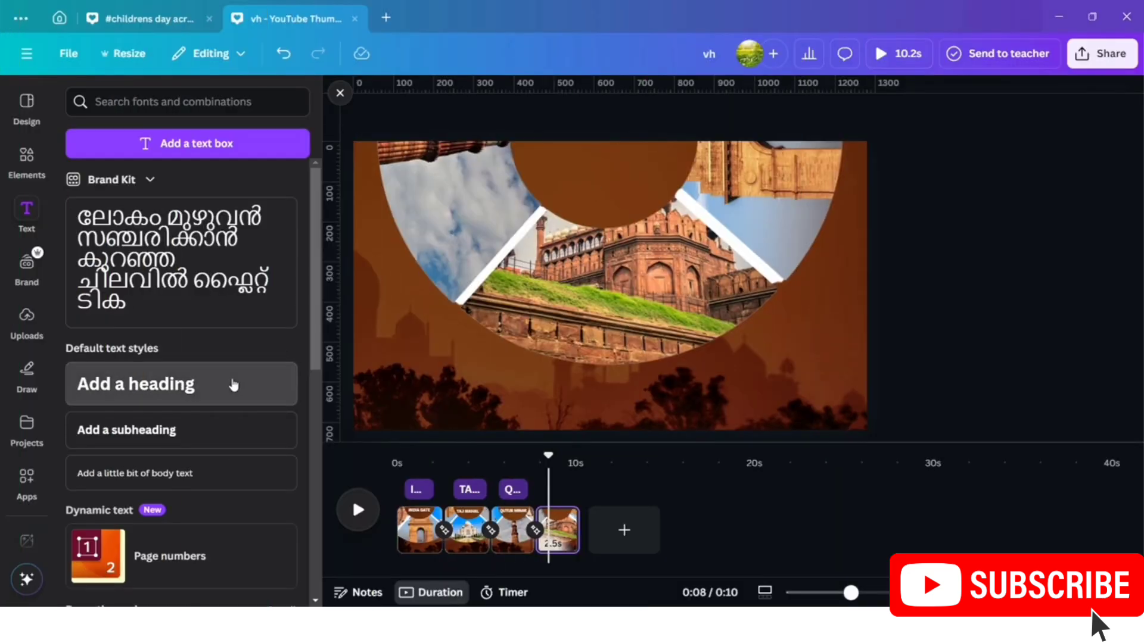
Add the heading "RED FORT" to the fourth page.
left_click(233, 384)
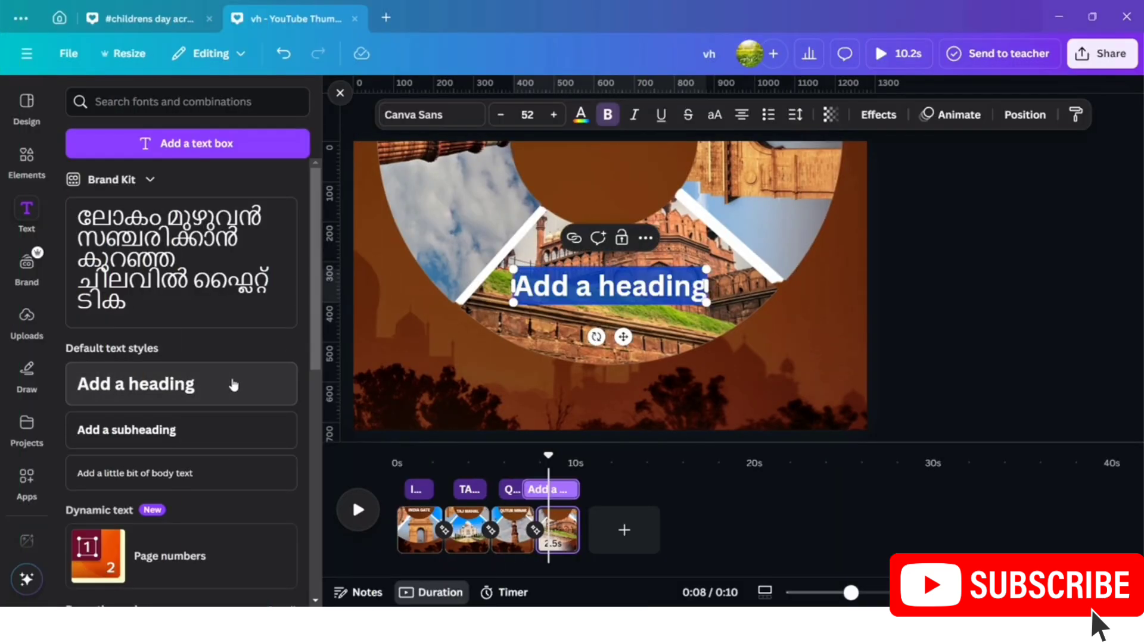
type("RED FORT")
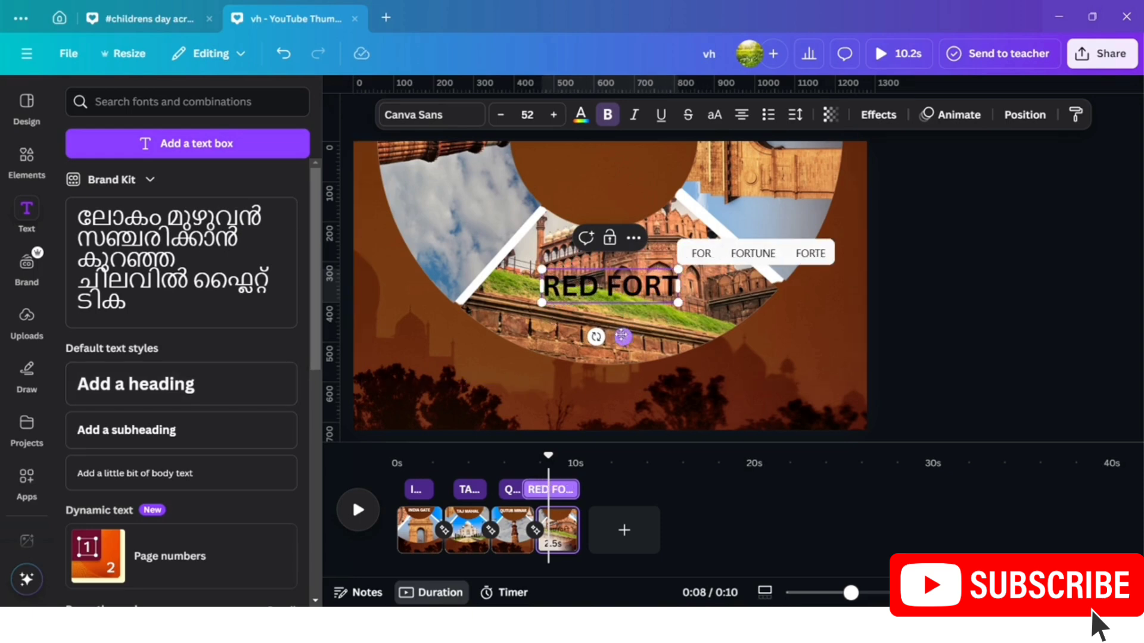
Place the RED FORT heading inside the wheel's hub in white, applying the colour change throughout, and preview the animation from the start.
left_click_drag(622, 338, 613, 223)
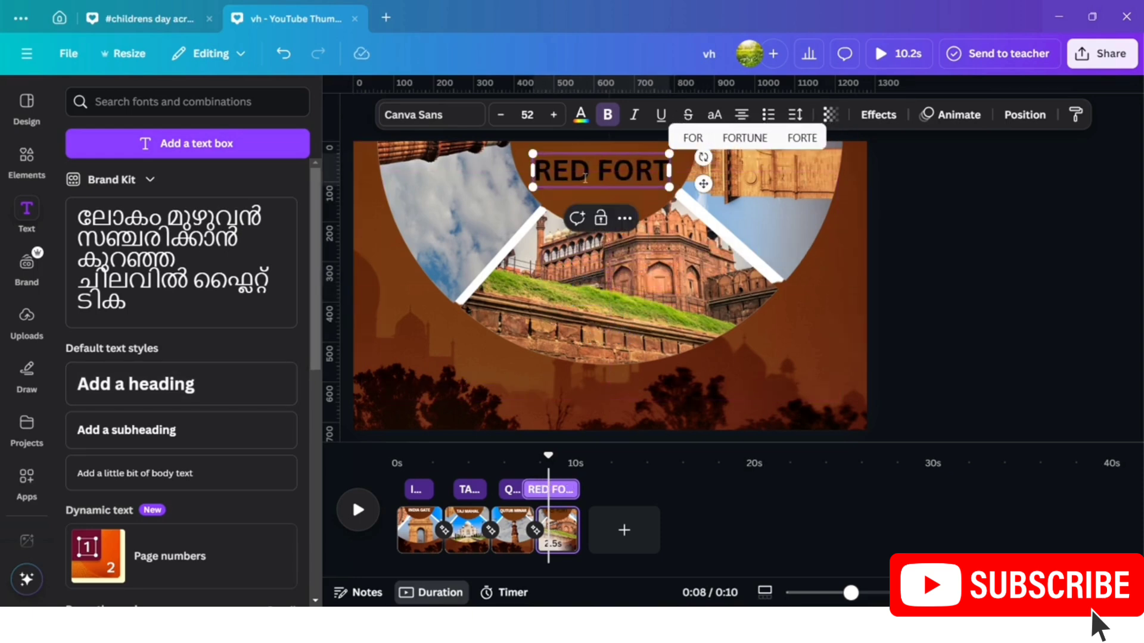
left_click(581, 117)
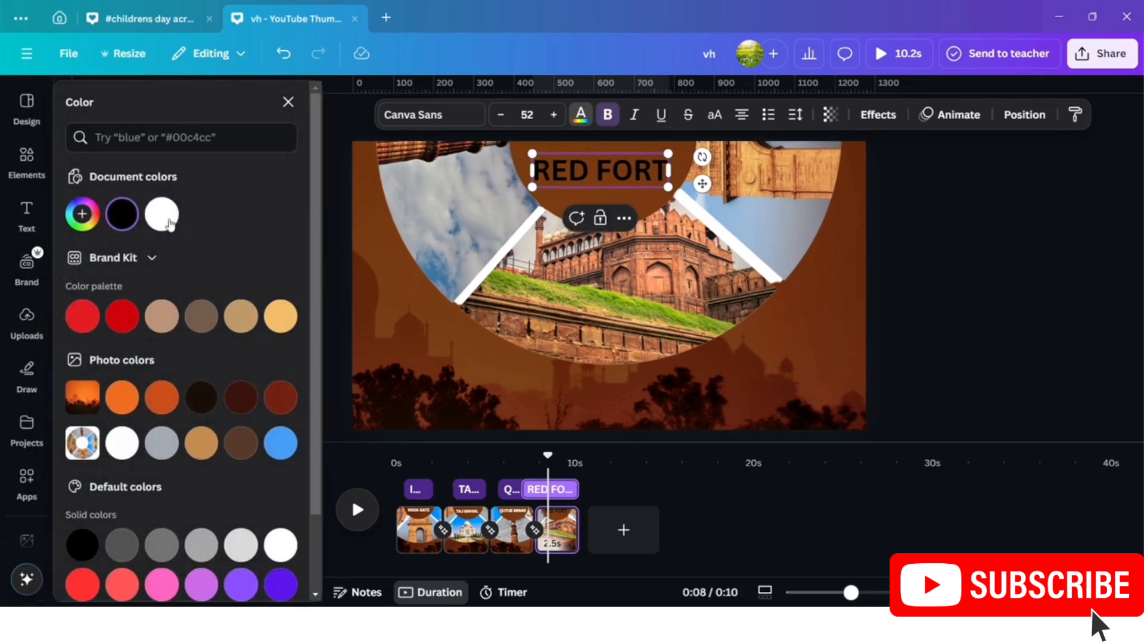
left_click(166, 220)
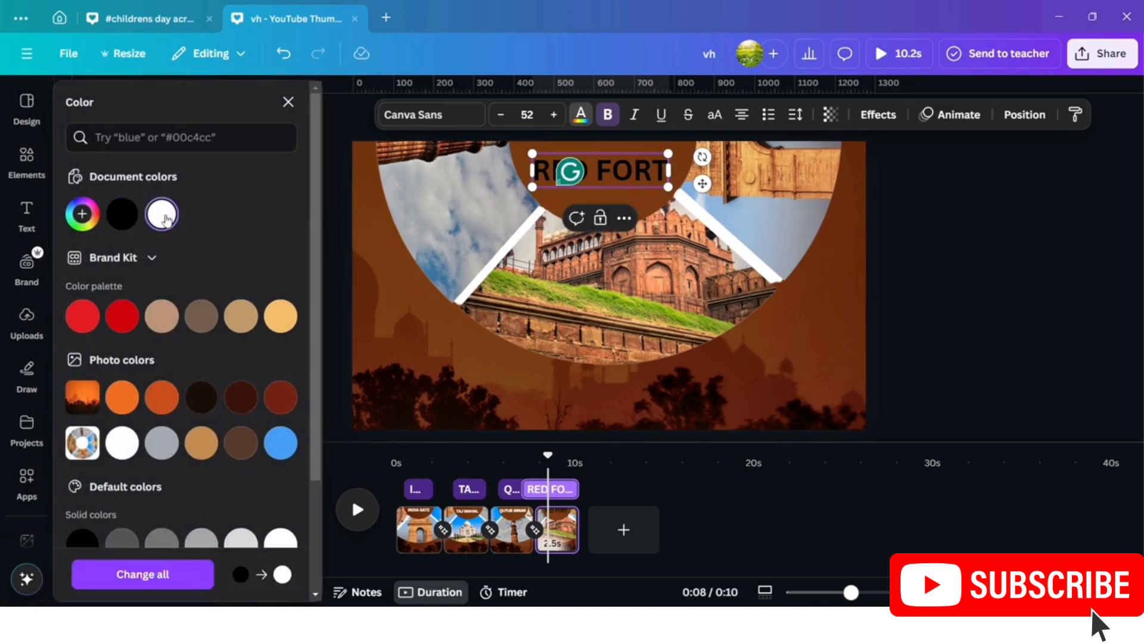
left_click(211, 574)
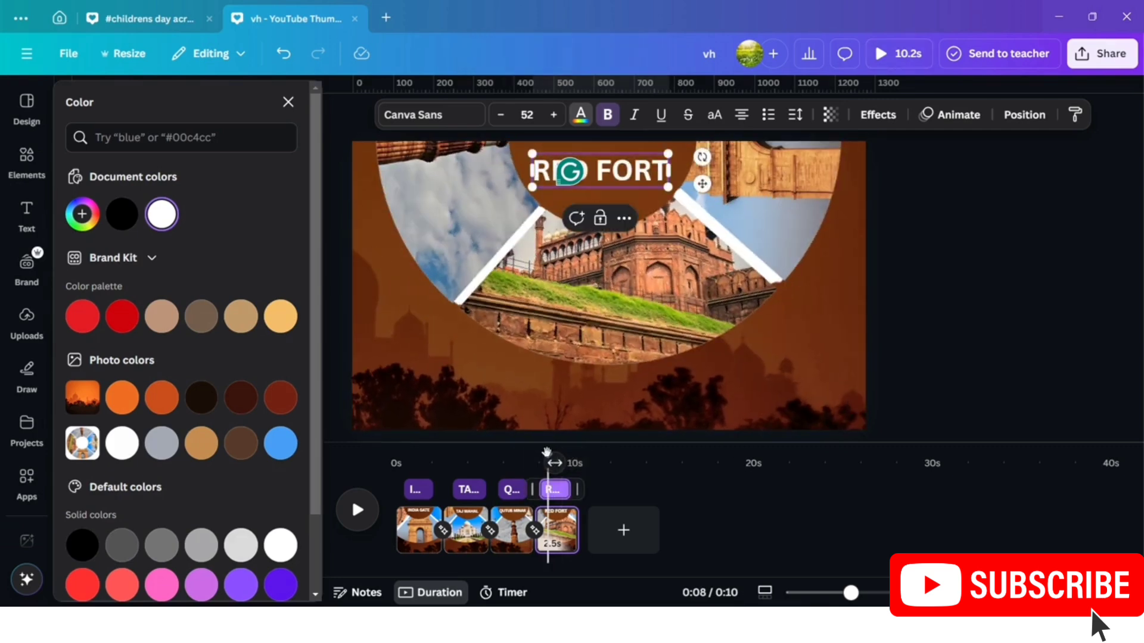
left_click_drag(547, 451, 368, 478)
left_click(358, 510)
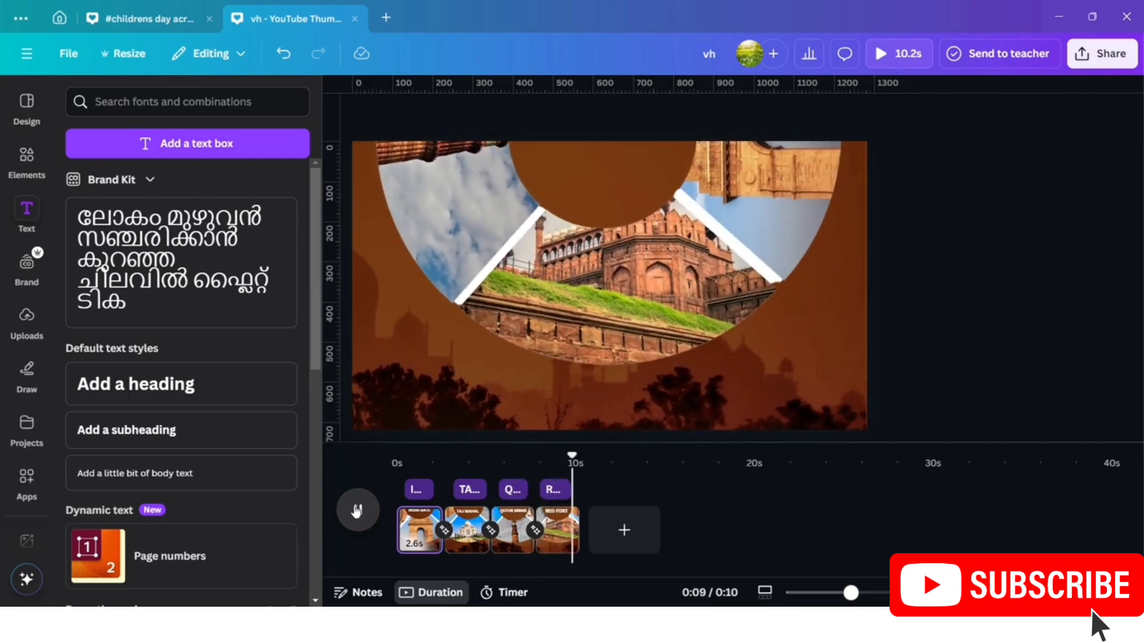
Apply the Blur animation to the INDIA GATE heading on the first page, for both enter and exit.
left_click(420, 492)
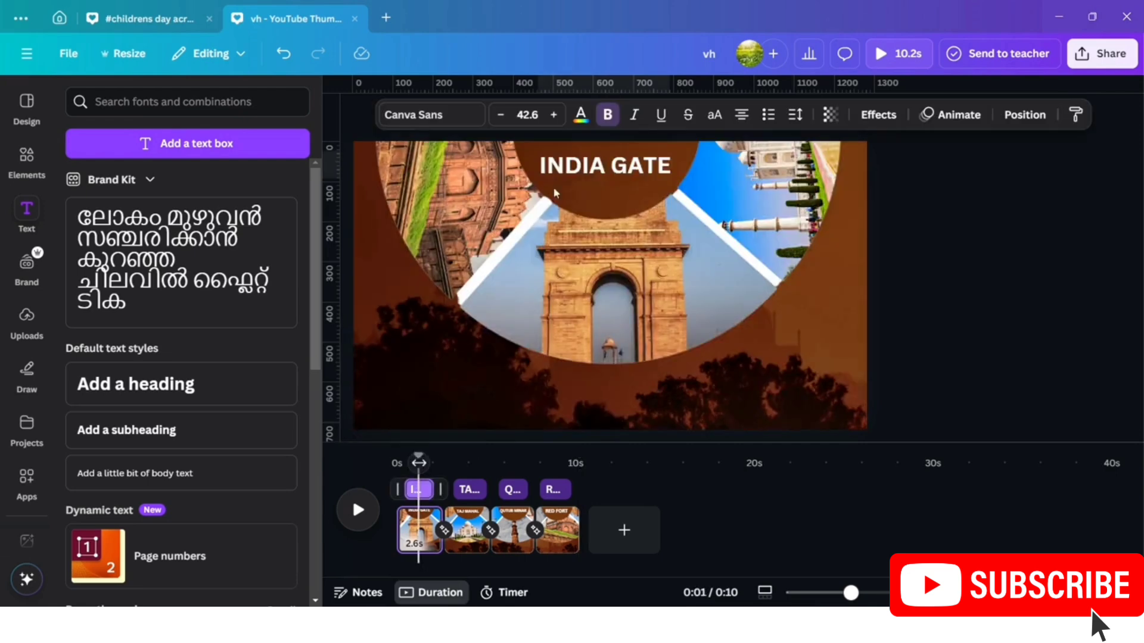
left_click(590, 173)
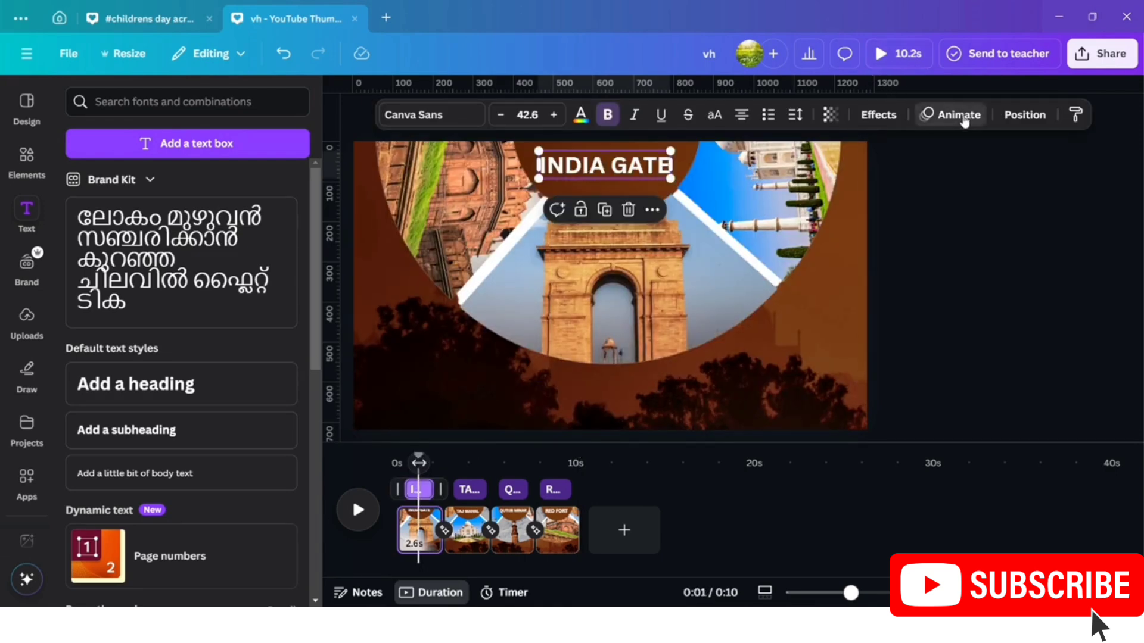
left_click(962, 116)
scroll(272, 410, "down", 3)
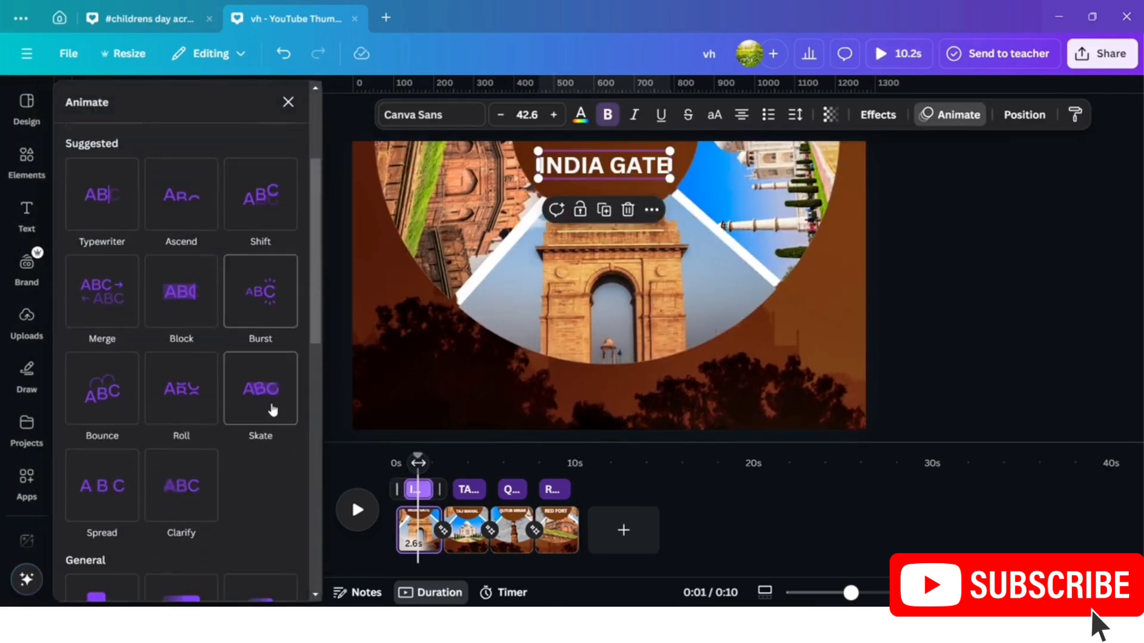
scroll(266, 409, "down", 3)
scroll(265, 405, "down", 1)
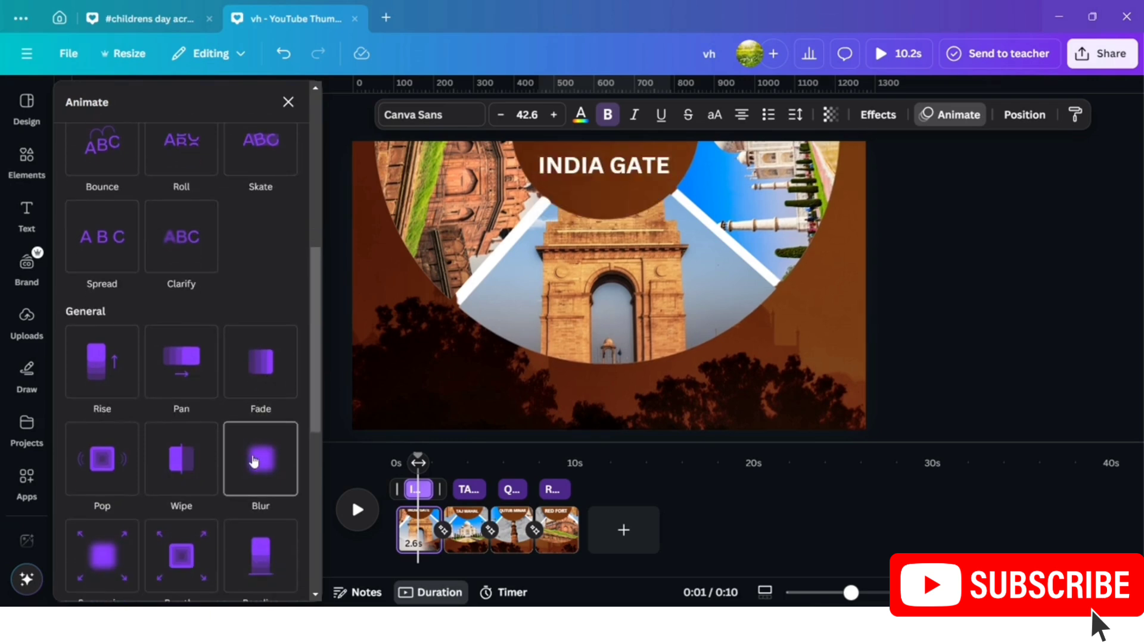
scroll(255, 461, "down", 1)
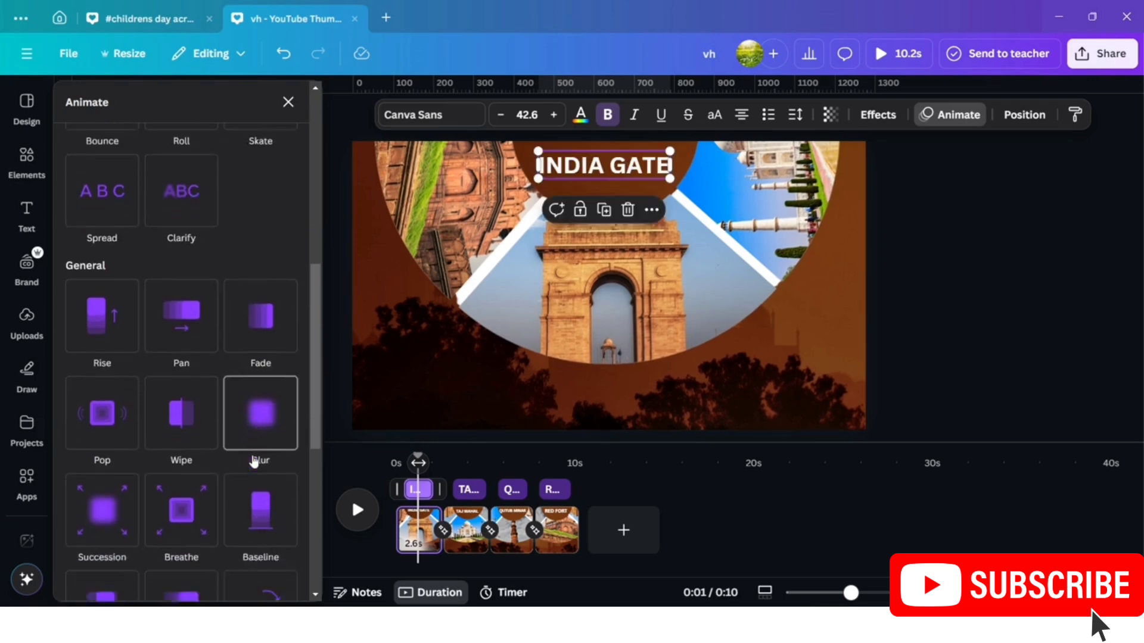
left_click(248, 396)
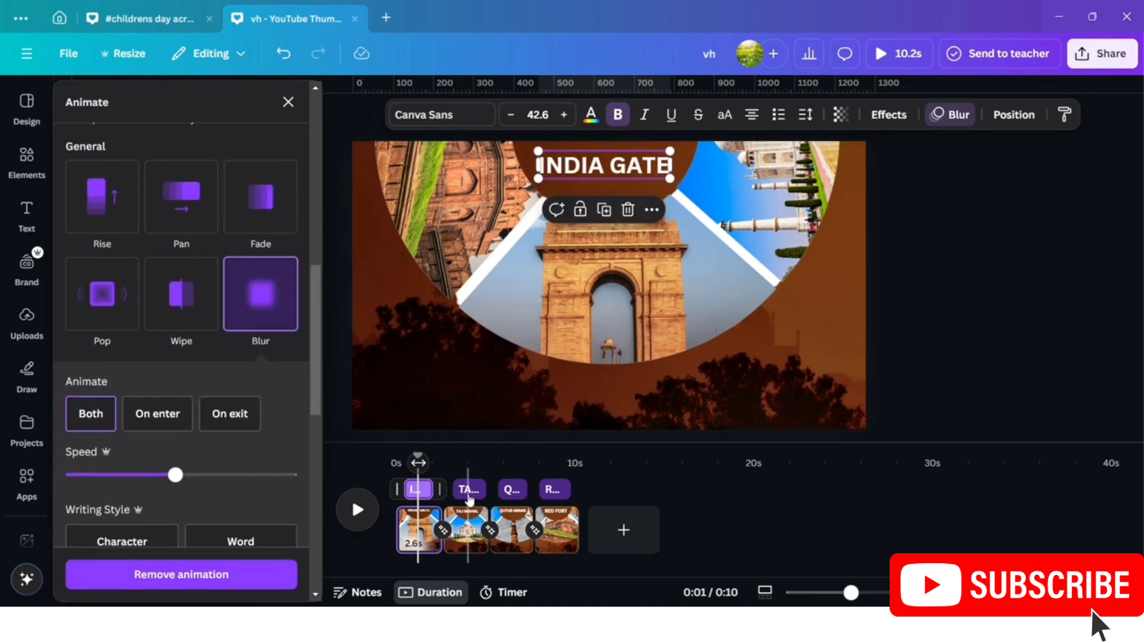
Apply the Blur animation to the TAJ MAHAL, QUTUB MINAR and RED FORT headings, and preview the animation from the start.
left_click(468, 494)
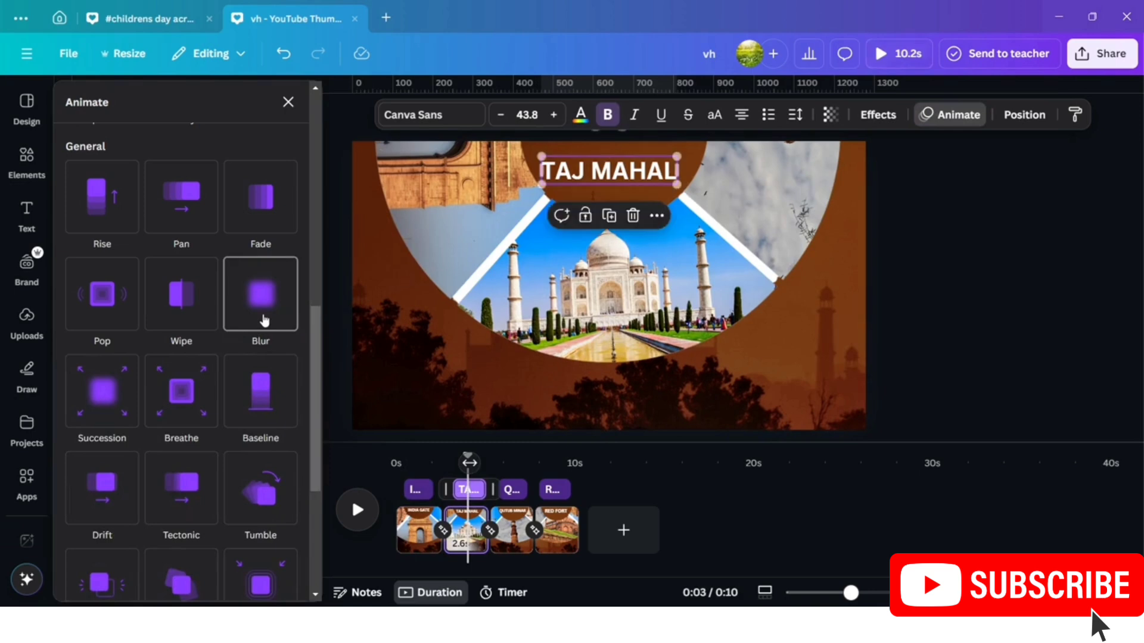
left_click(264, 320)
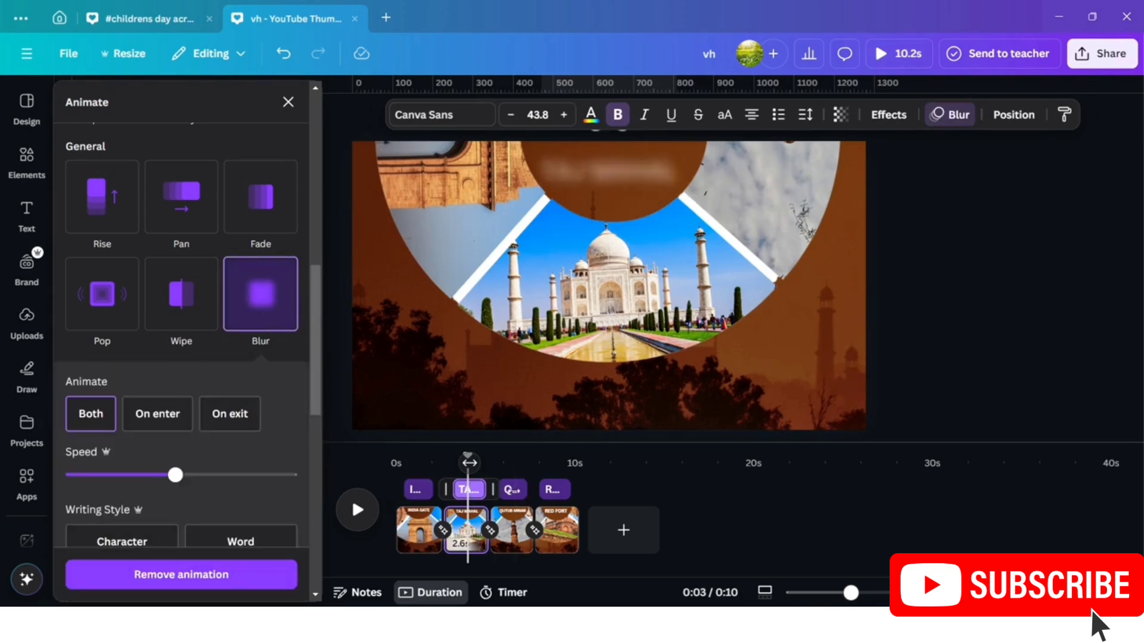
left_click(511, 491)
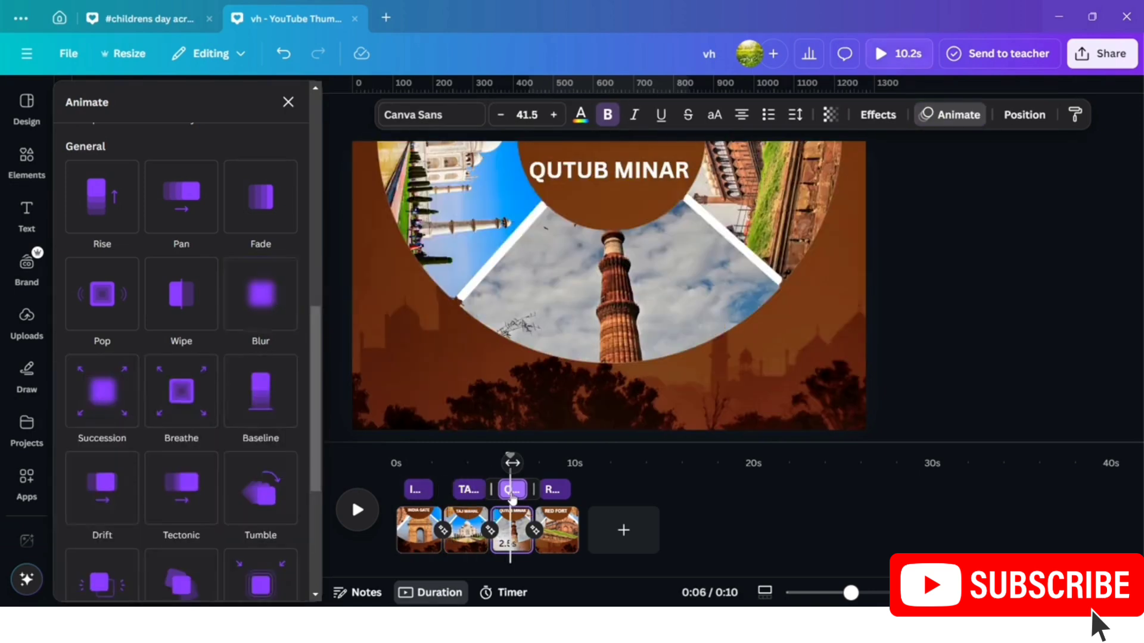
left_click(263, 320)
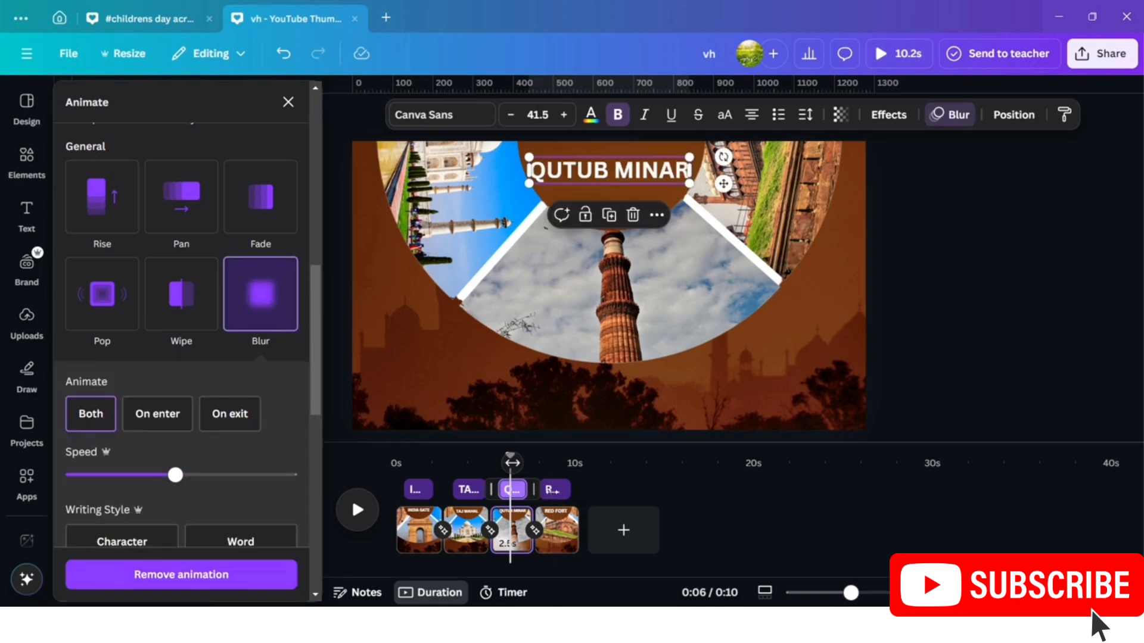
left_click(553, 490)
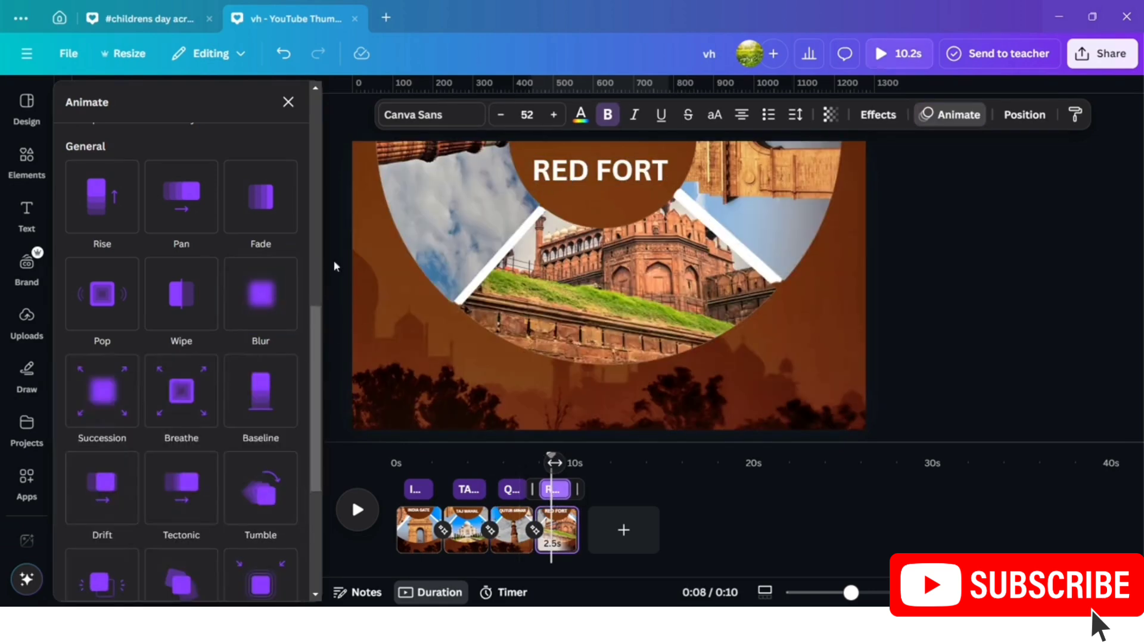
left_click(260, 295)
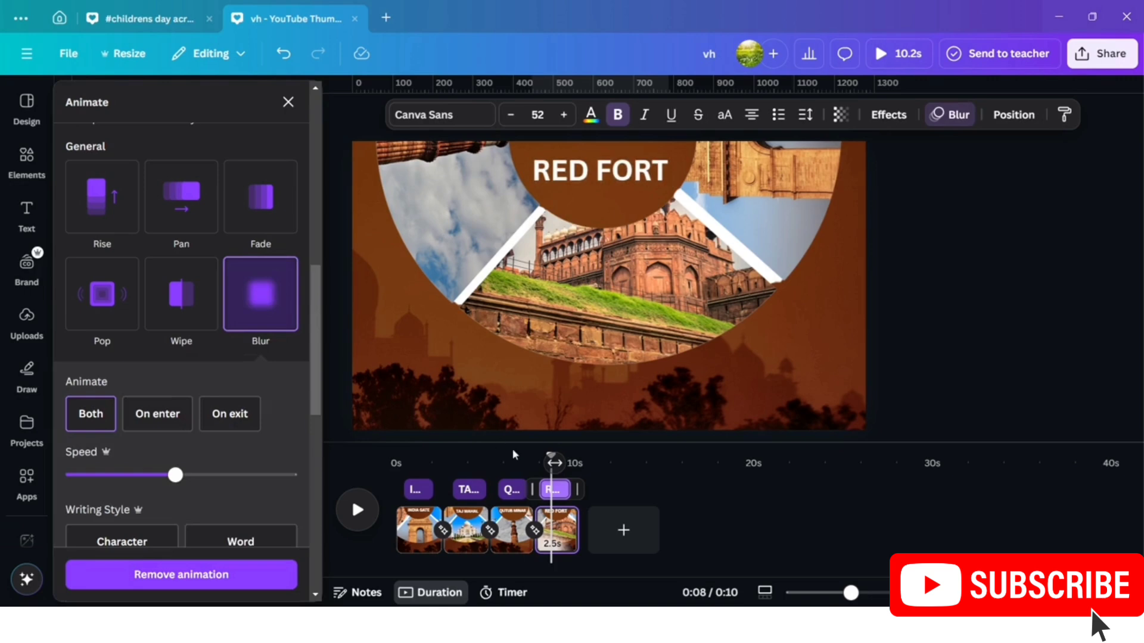
left_click_drag(551, 459, 398, 459)
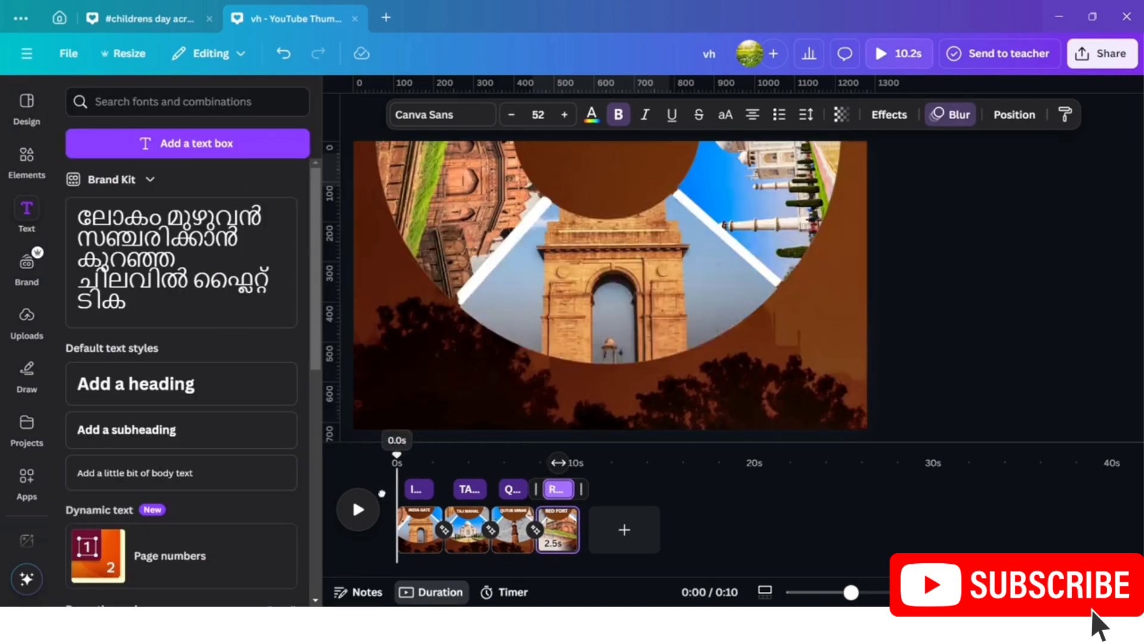
left_click(357, 510)
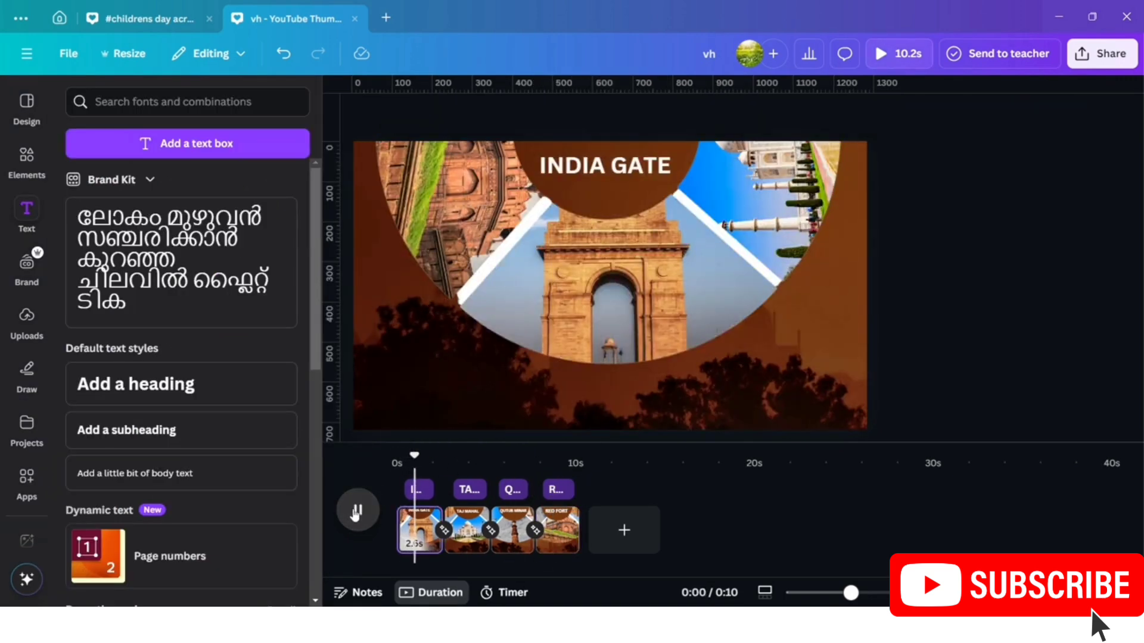